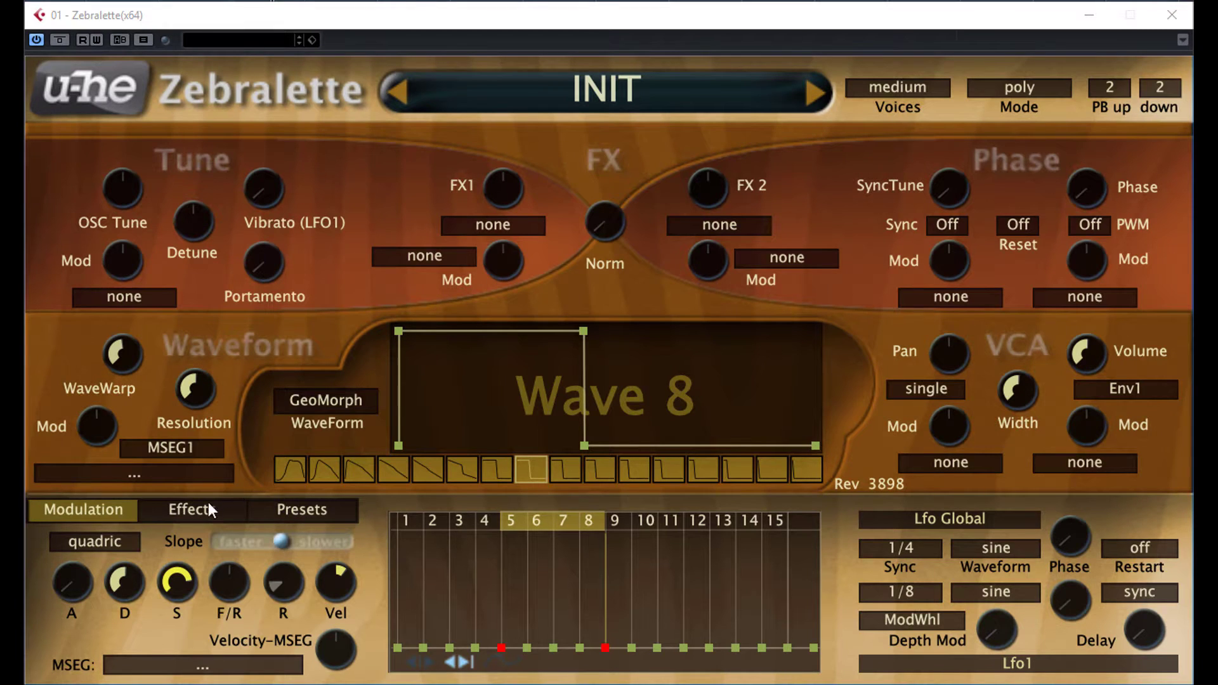
- Look through the FX and Modulation pages and the window size options, changing nothing
{"action": "left_click", "coordinate": [191, 510]}
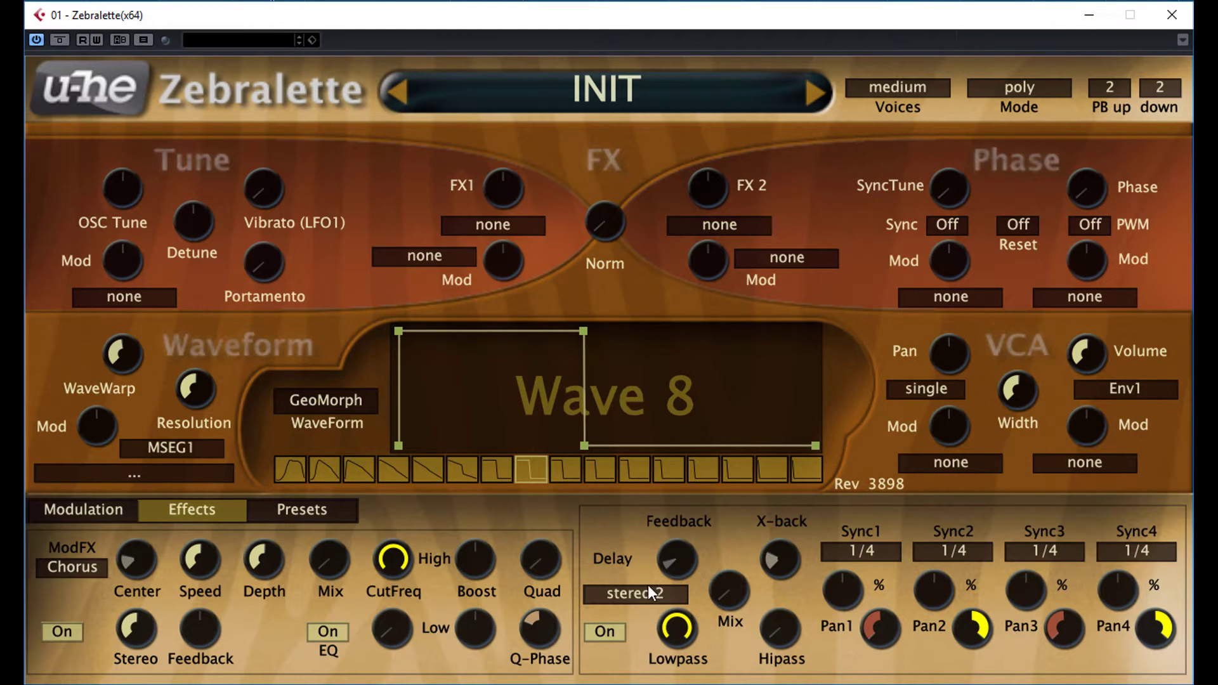
{"action": "left_click", "coordinate": [88, 511]}
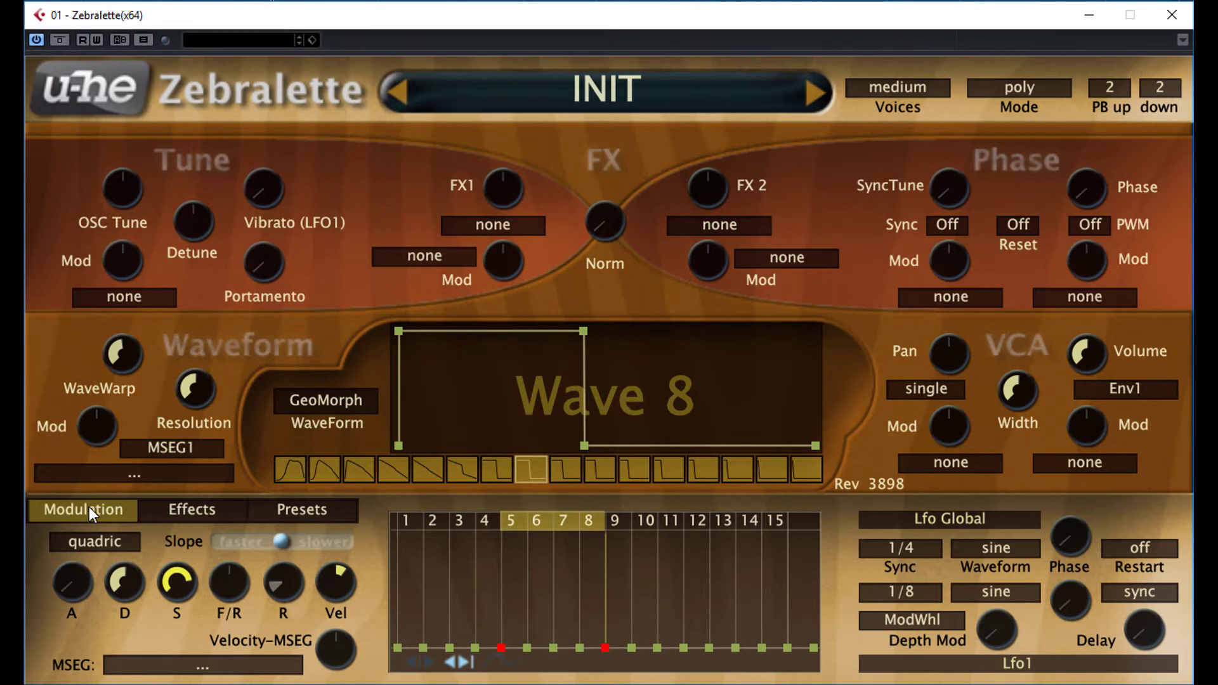
{"action": "right_click", "coordinate": [365, 305]}
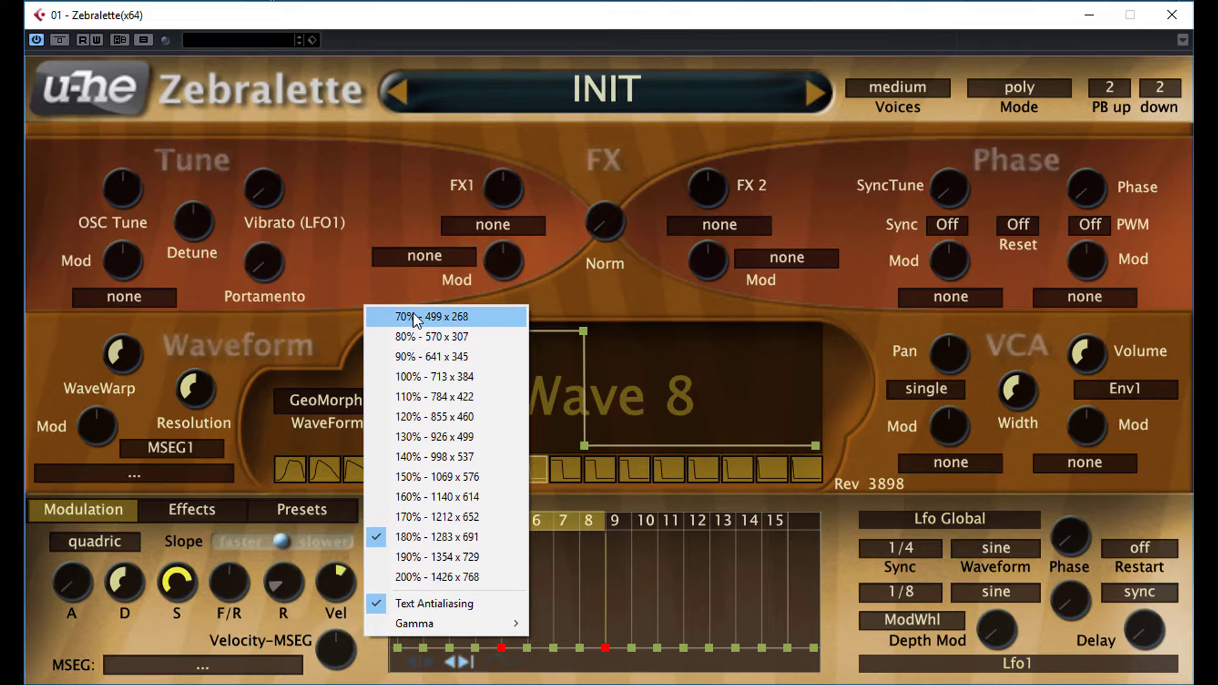
{"action": "left_click", "coordinate": [404, 293]}
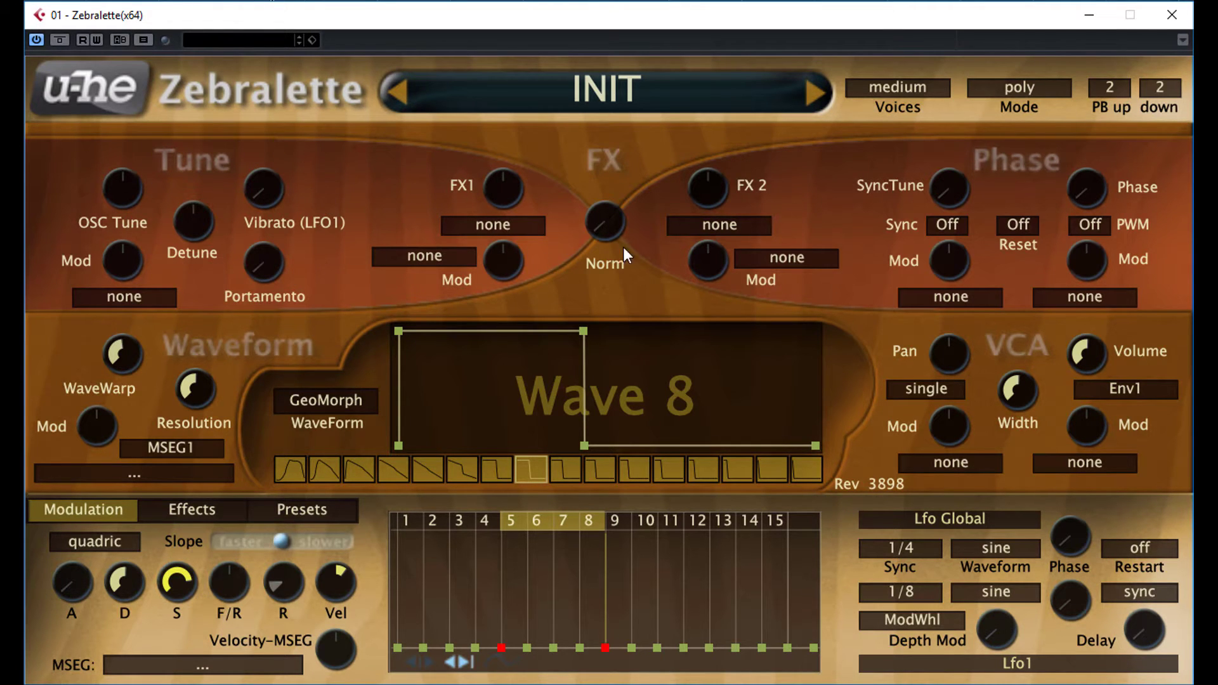
- Sweep the wave strip to Wave 9 and choose Filter as the FX1 effect
{"action": "left_click", "coordinate": [506, 236]}
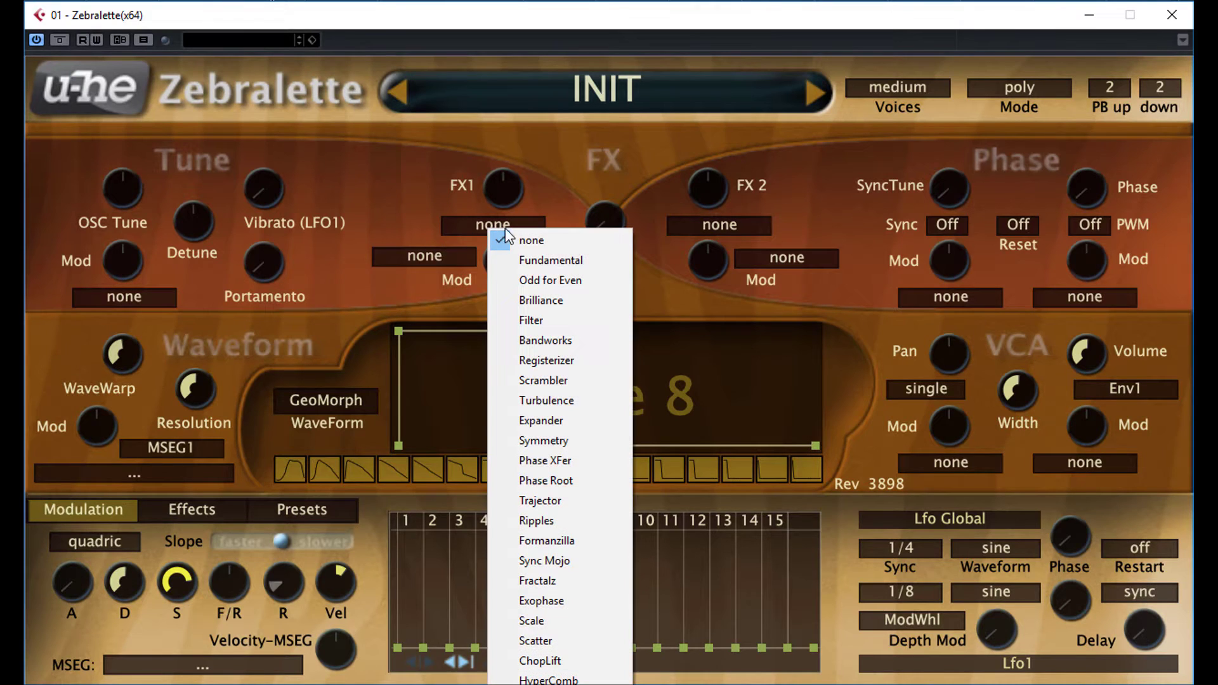
{"action": "left_click", "coordinate": [479, 283]}
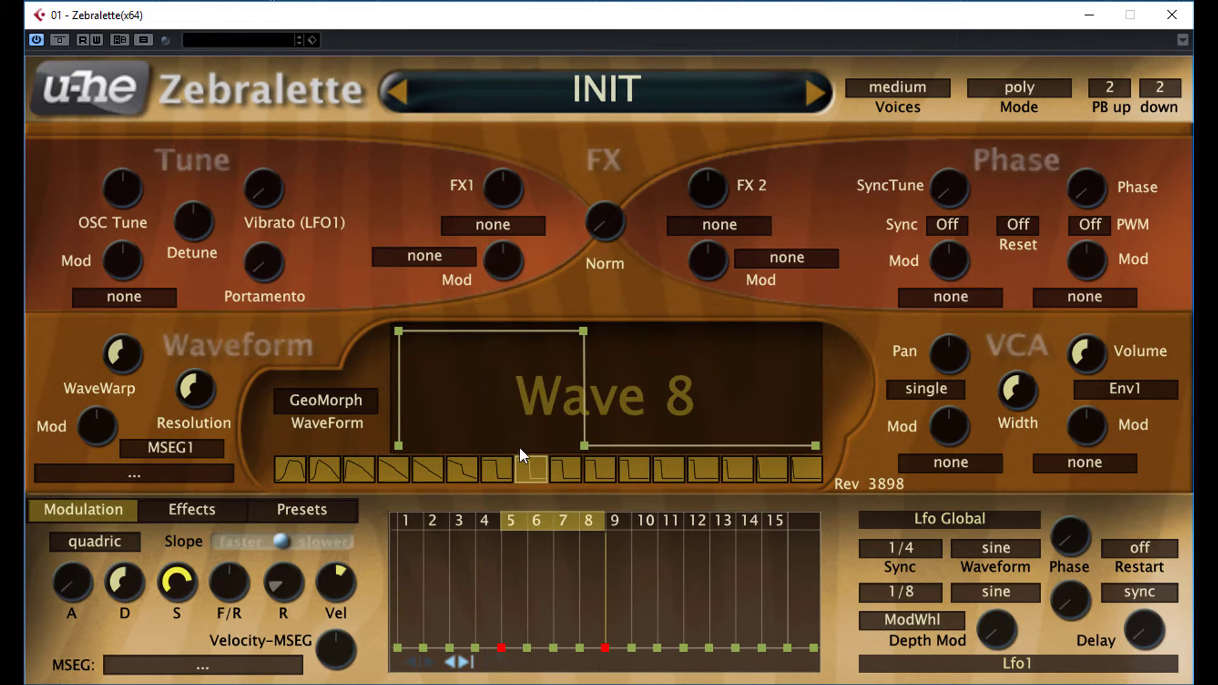
{"action": "left_click_drag", "start_coordinate": [521, 466], "coordinate": [553, 486]}
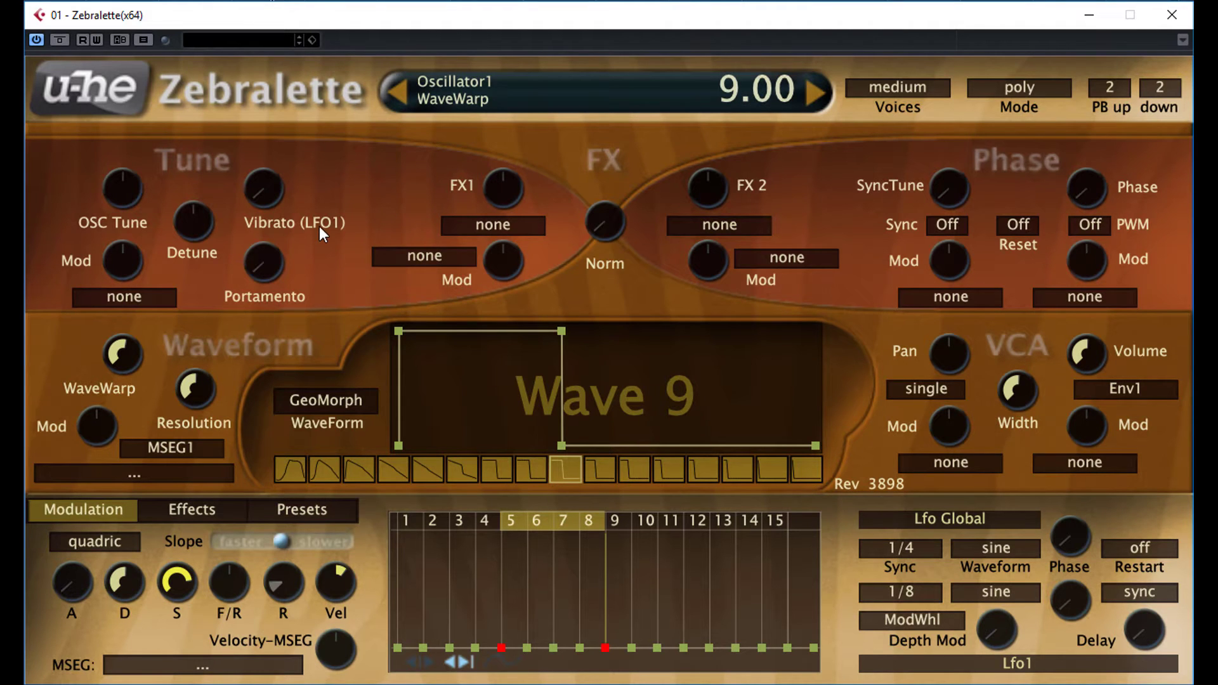
{"action": "left_click", "coordinate": [476, 225]}
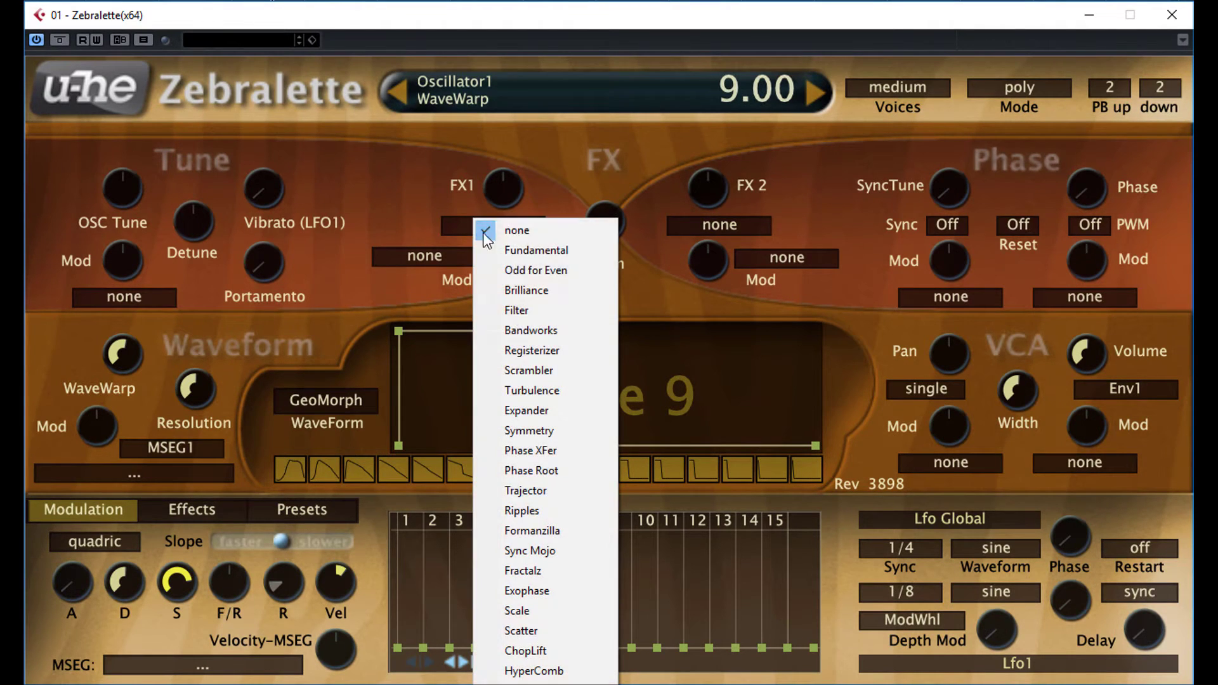
{"action": "left_click", "coordinate": [512, 311]}
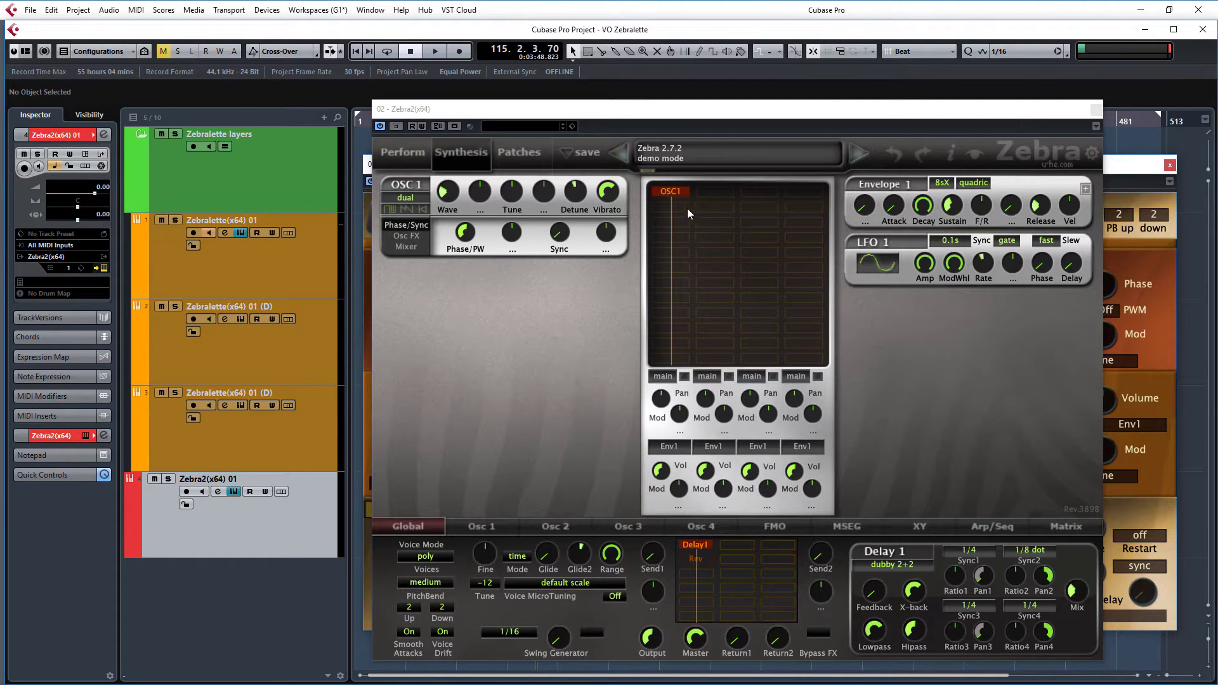
- Browse Zebra2's grid module list and its Arp, FM, Osc, Global and Matrix pages
{"action": "left_click", "coordinate": [670, 205]}
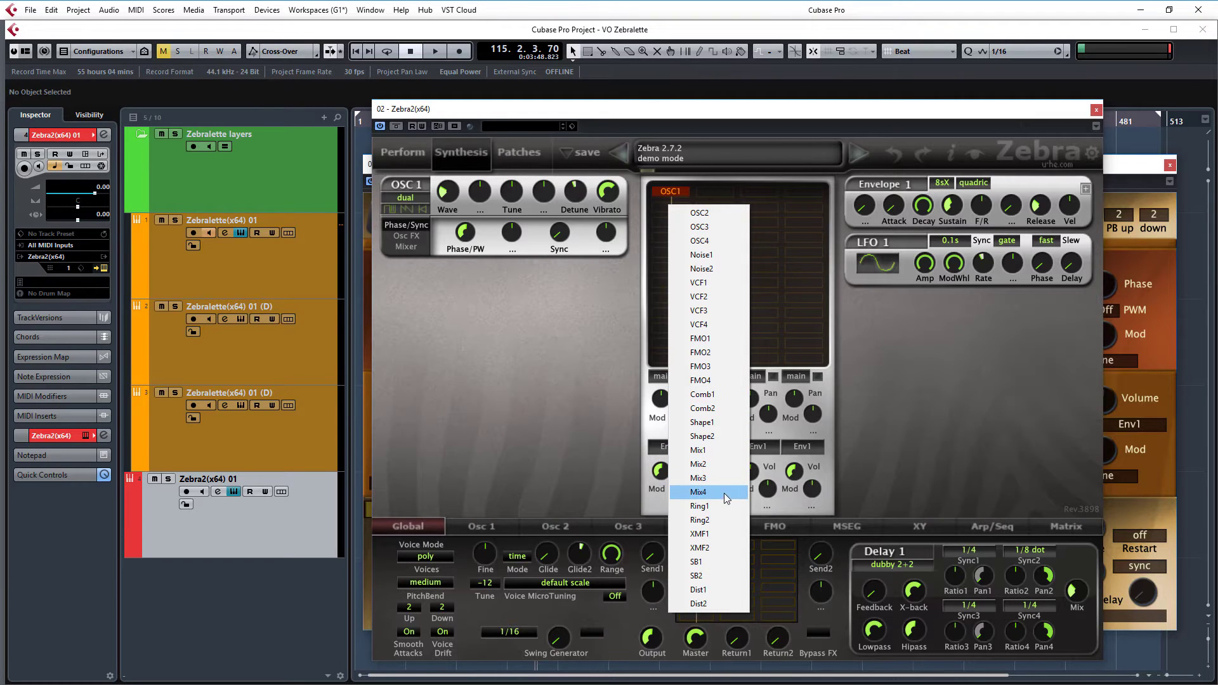
{"action": "left_click", "coordinate": [983, 531]}
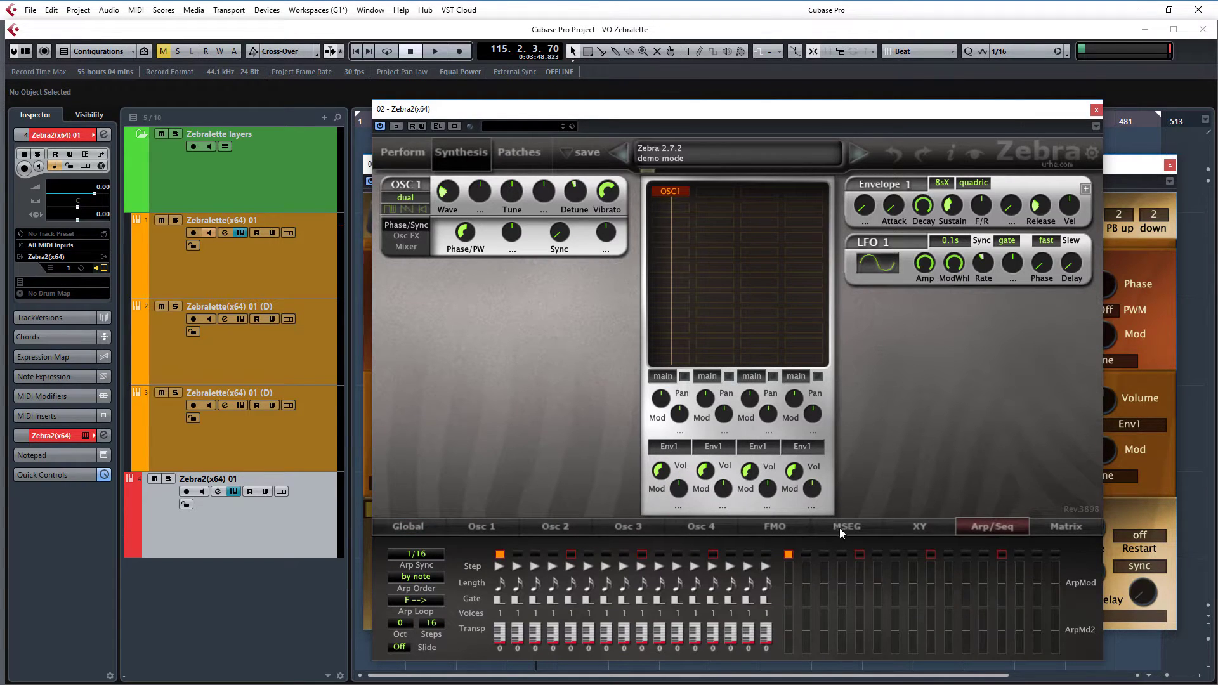
{"action": "left_click", "coordinate": [786, 529]}
{"action": "left_click", "coordinate": [700, 525]}
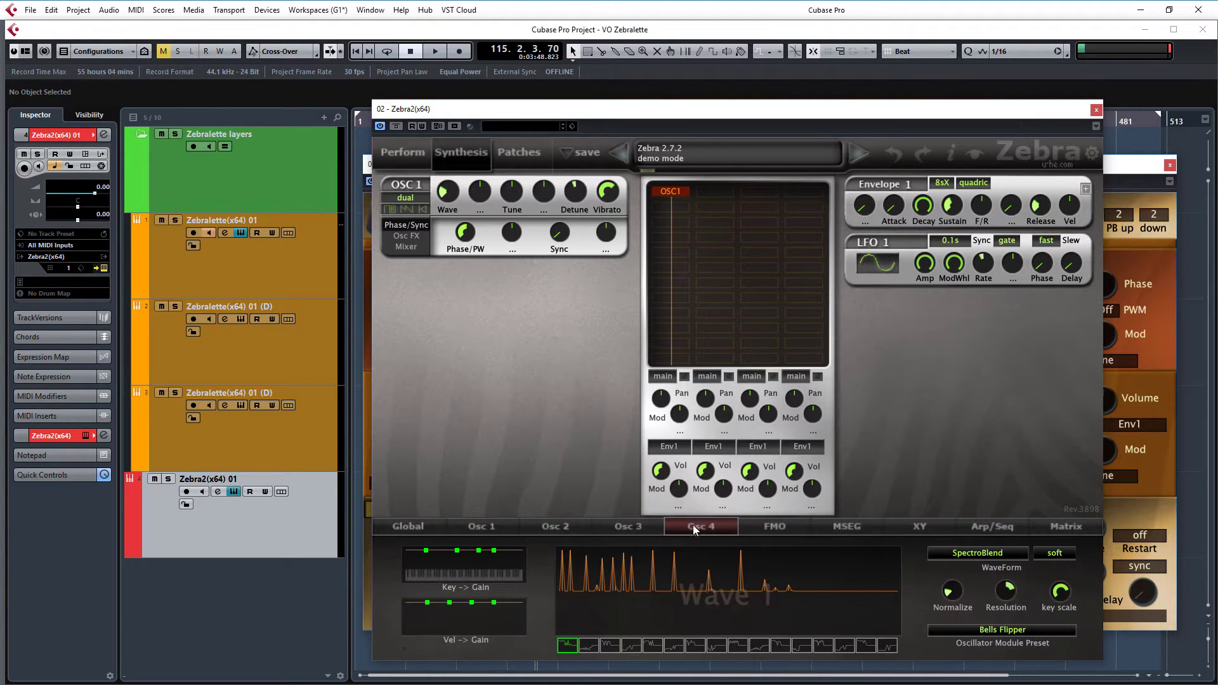
{"action": "left_click", "coordinate": [635, 526]}
{"action": "left_click", "coordinate": [549, 526]}
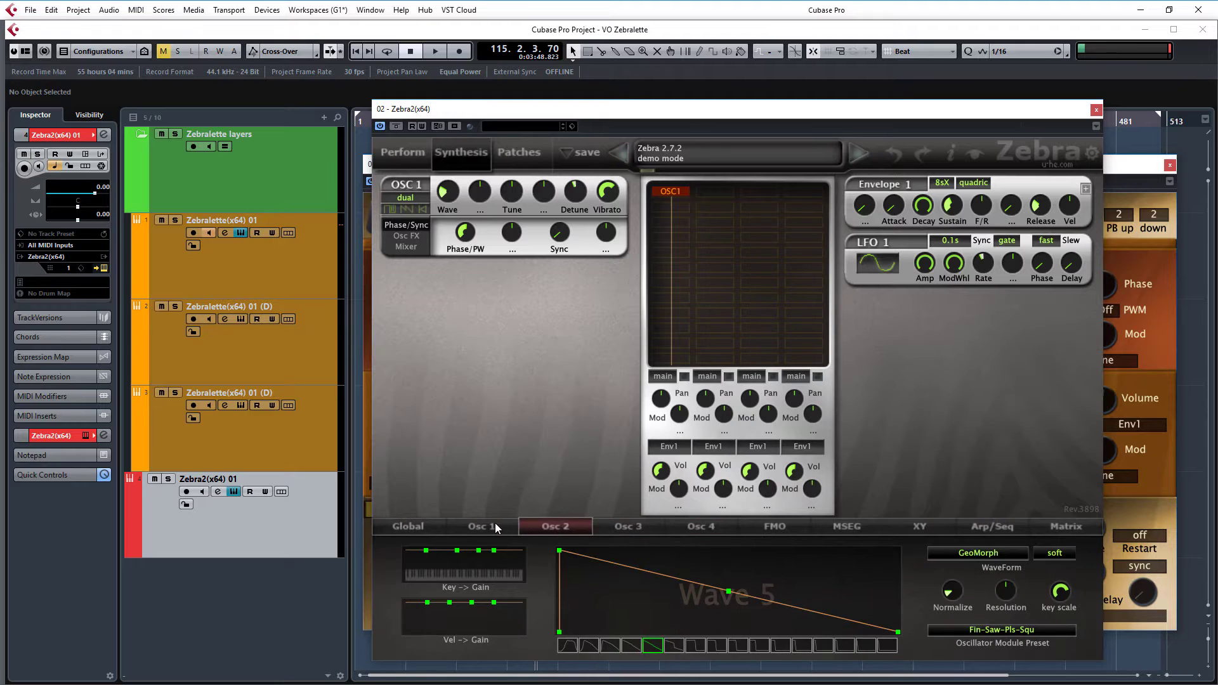
{"action": "left_click", "coordinate": [419, 526]}
{"action": "left_click", "coordinate": [1068, 529]}
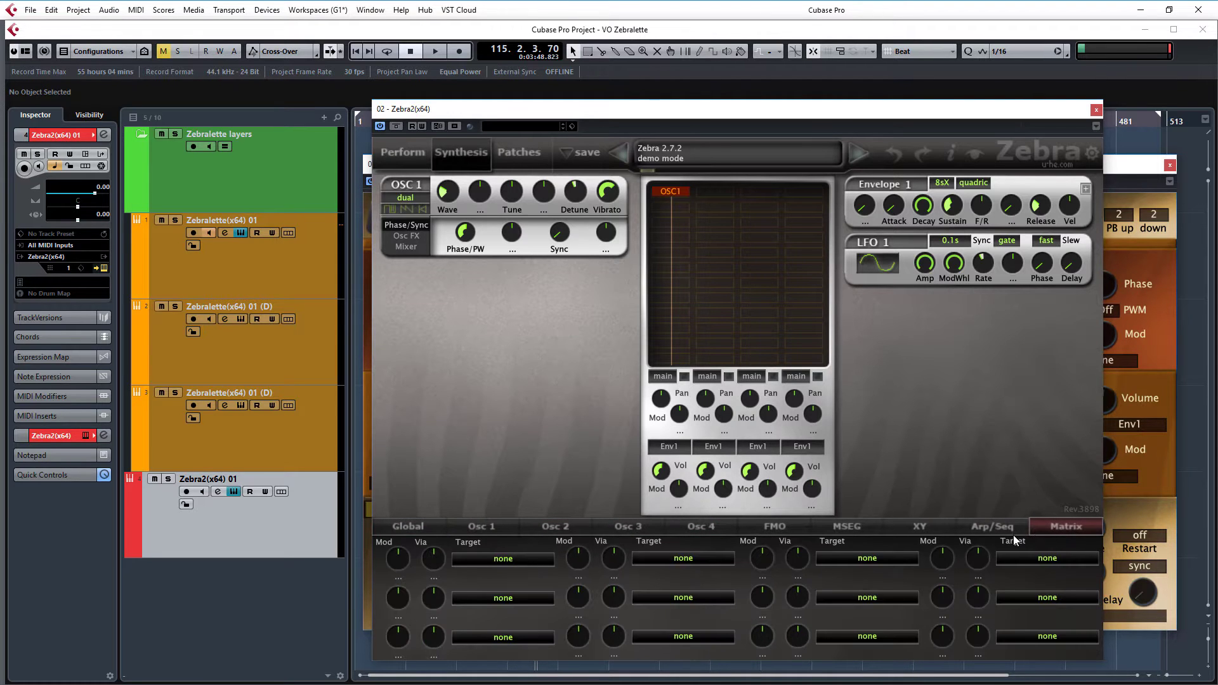
{"action": "left_click", "coordinate": [994, 527]}
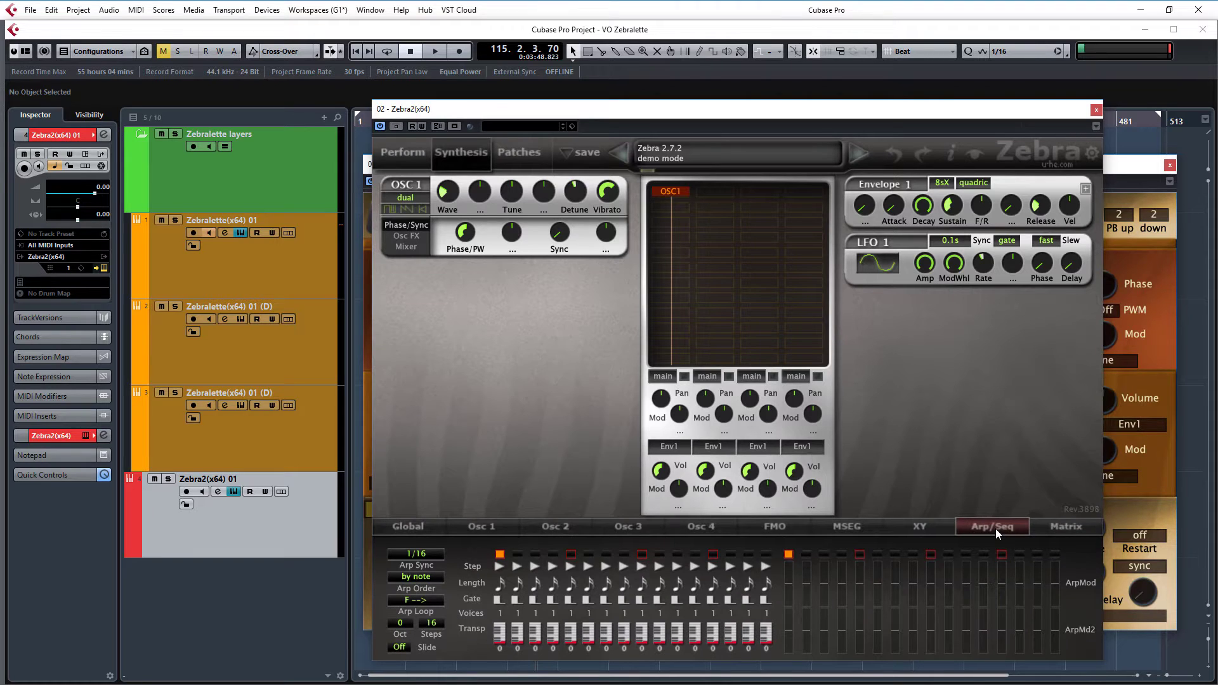
{"action": "left_click", "coordinate": [419, 527]}
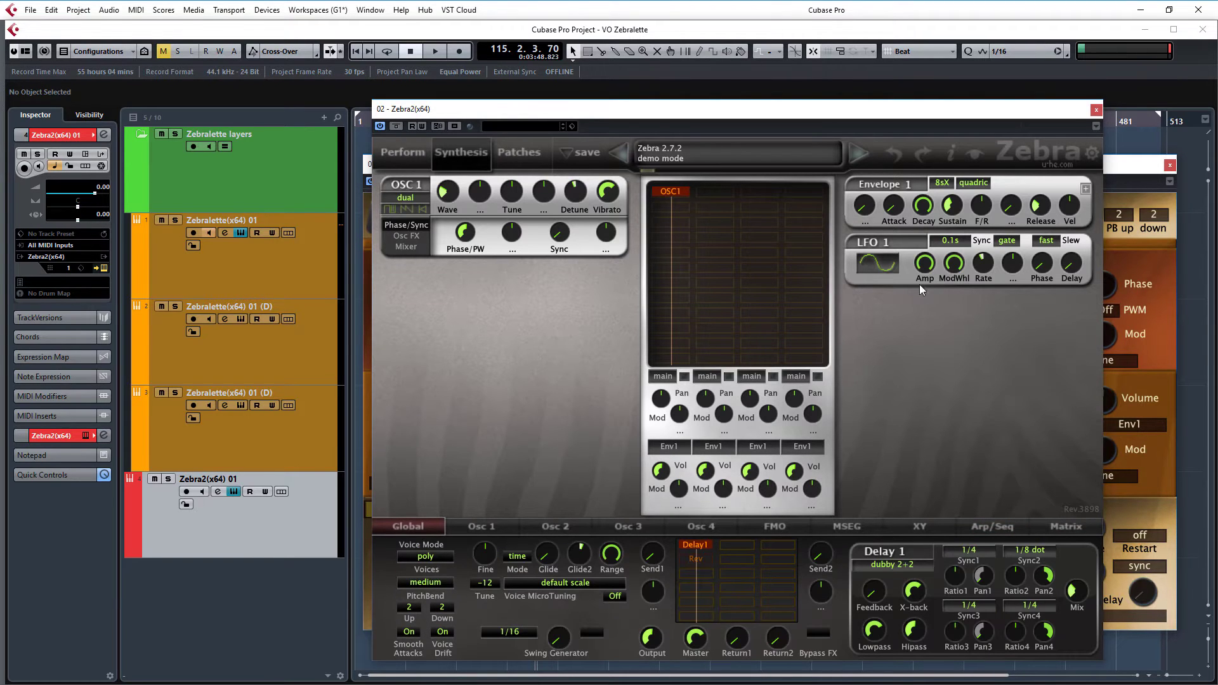
- Close the Zebra2 window and select all three Zebralette tracks together
{"action": "left_click", "coordinate": [1096, 110]}
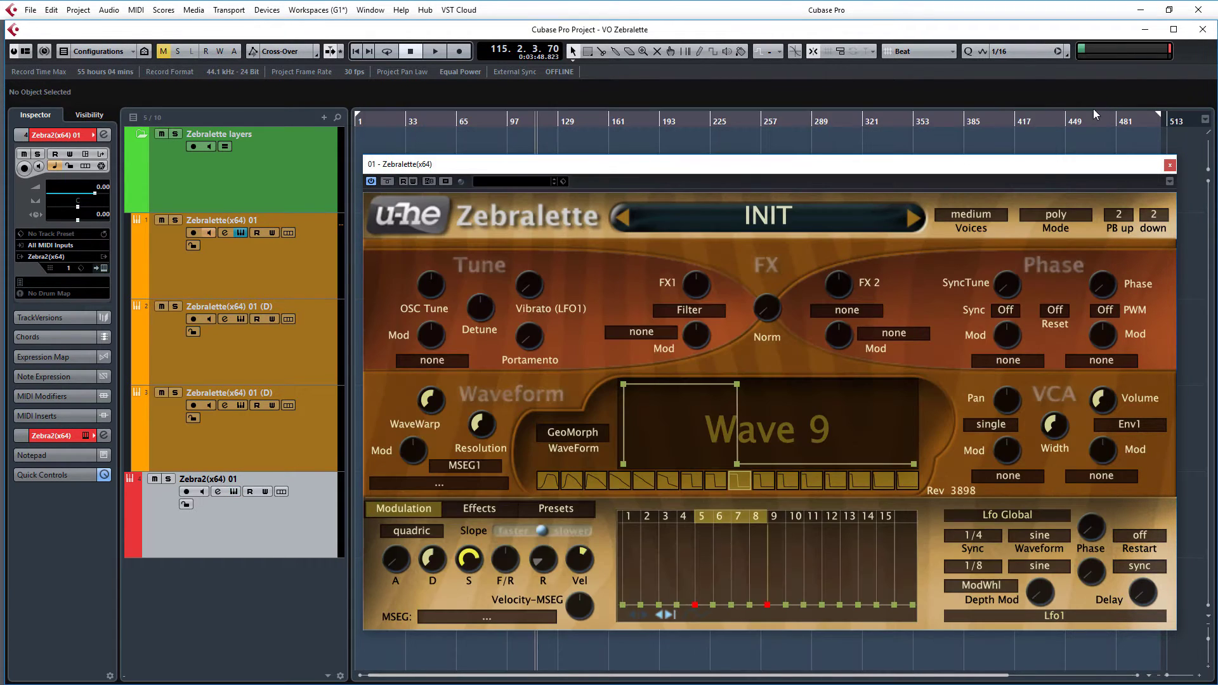
{"action": "left_click", "coordinate": [320, 260]}
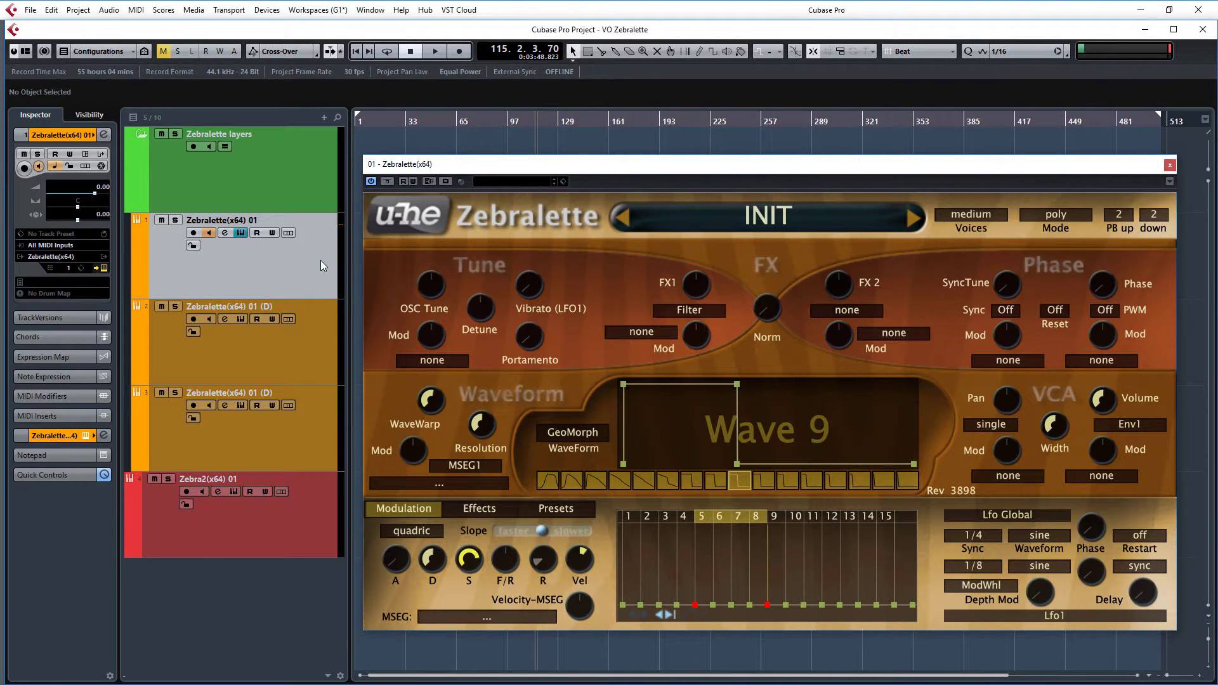
{"action": "left_click", "coordinate": [312, 330]}
{"action": "left_click", "coordinate": [316, 428]}
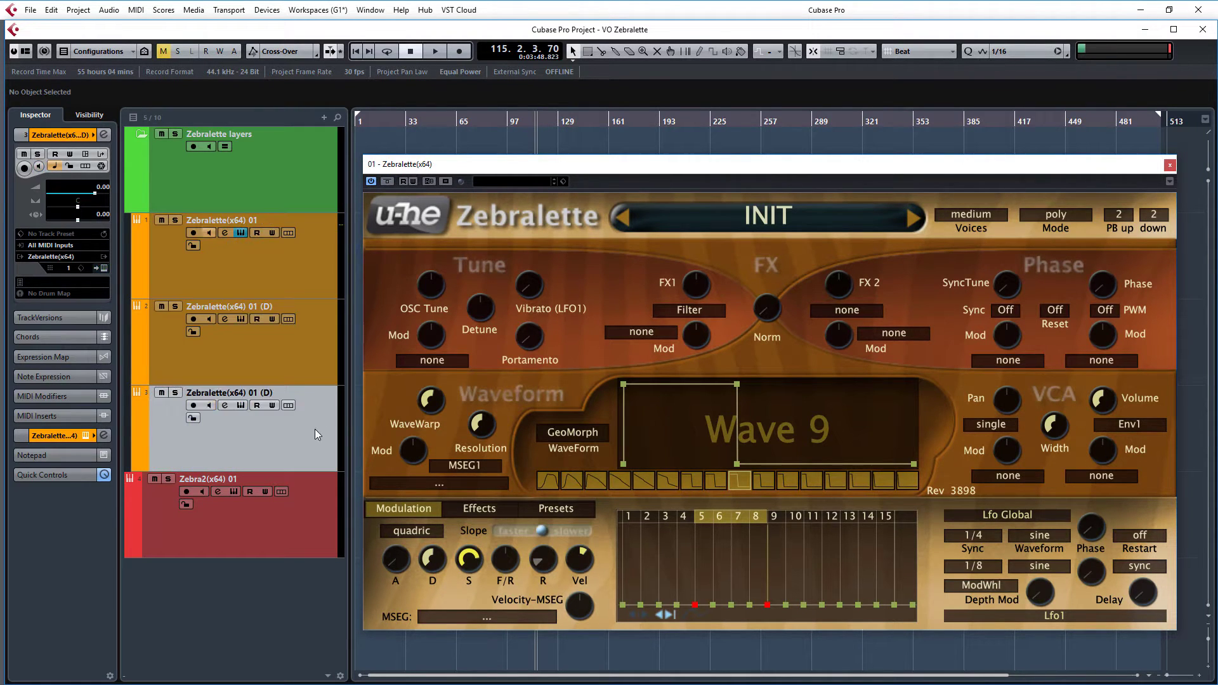
{"action": "left_click", "coordinate": [311, 266], "text": "shift"}
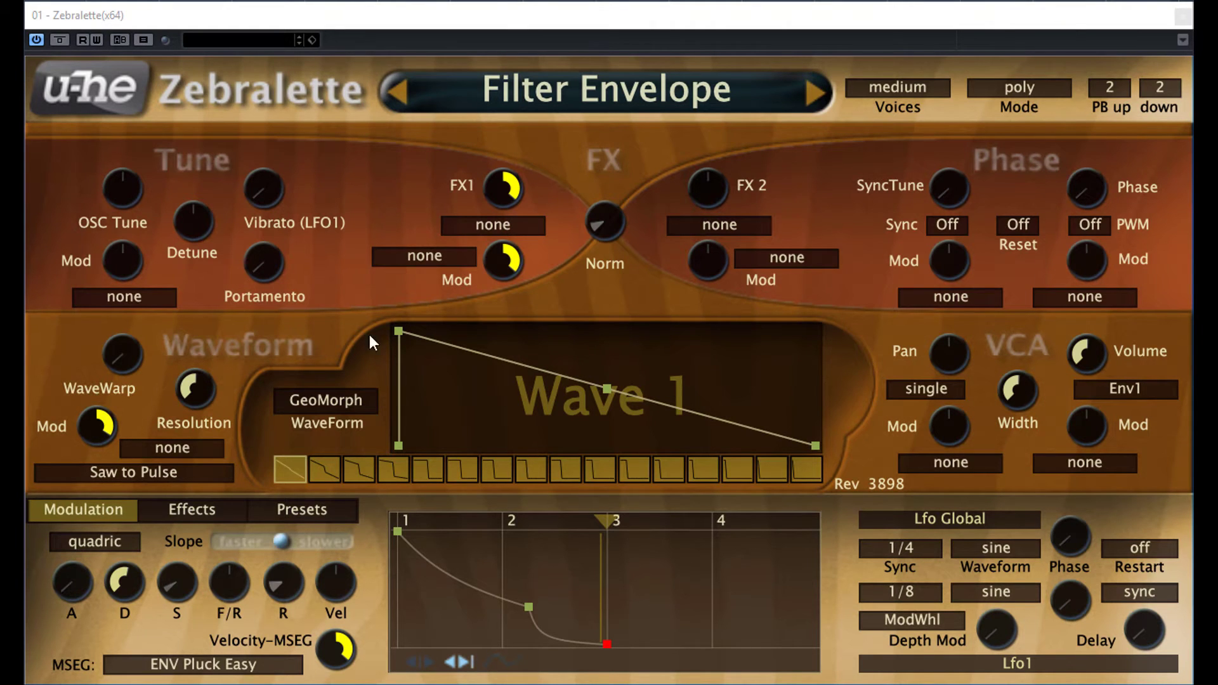
- Set FX1 to Filter and assign MSEG1 as its modulation source
{"action": "left_click", "coordinate": [503, 220]}
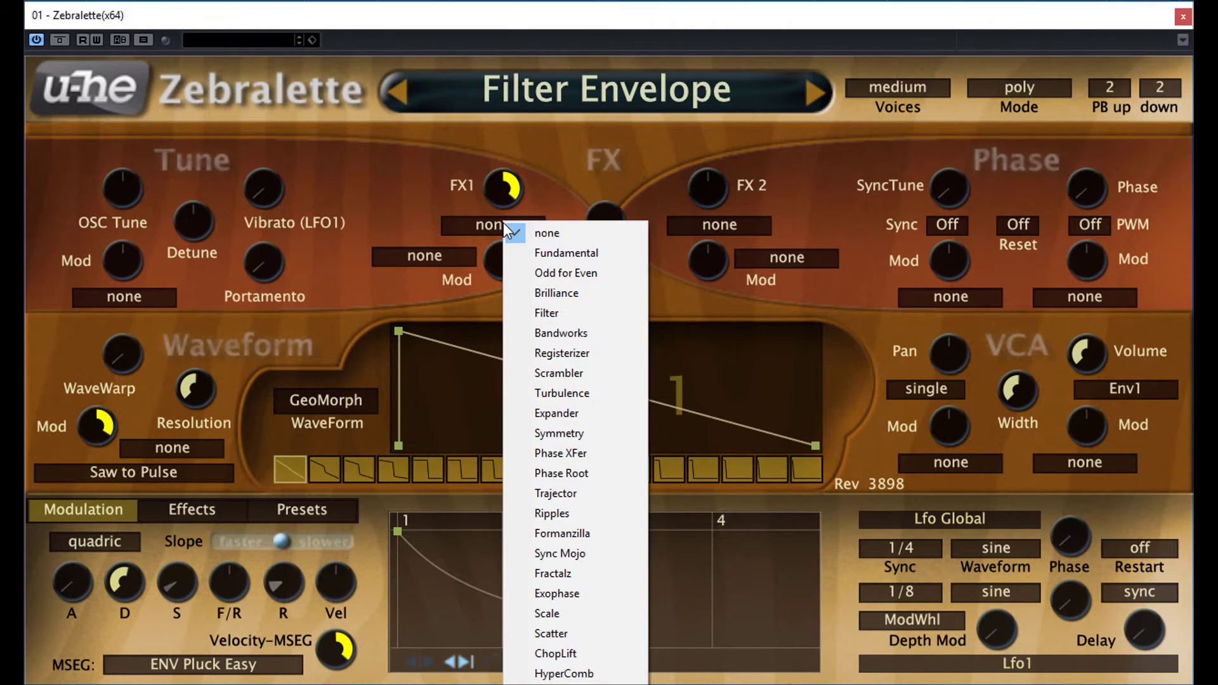
{"action": "left_click", "coordinate": [546, 314]}
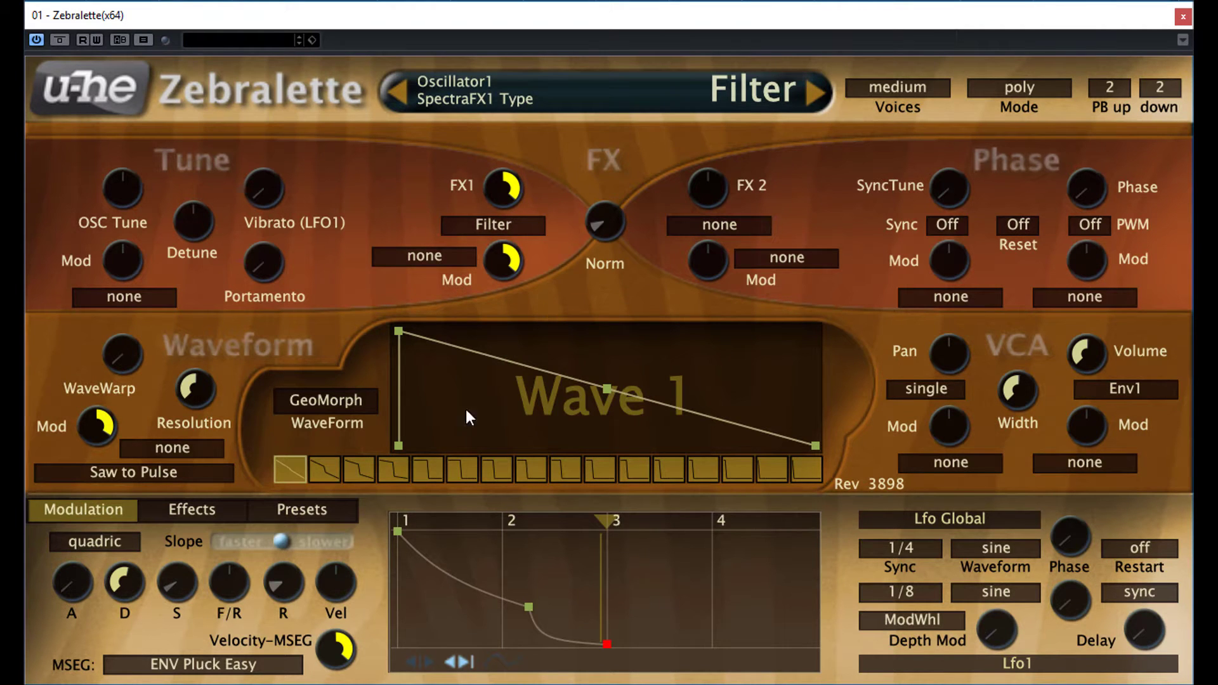
{"action": "left_click", "coordinate": [428, 255]}
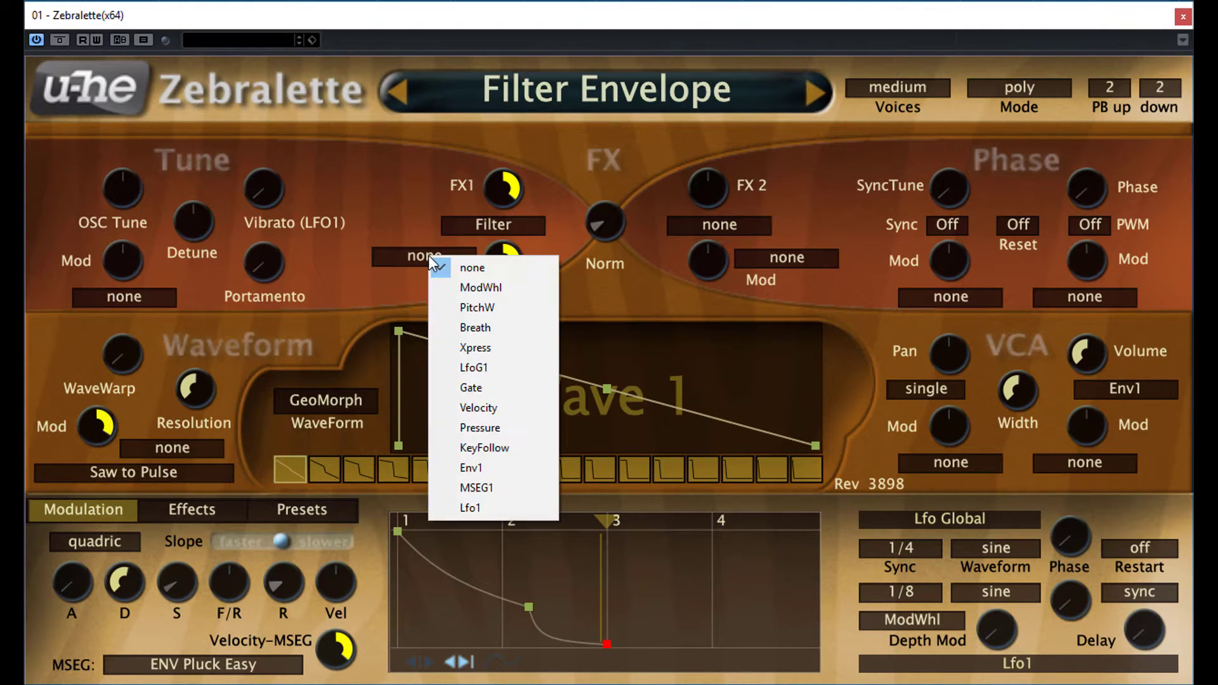
{"action": "left_click", "coordinate": [506, 490]}
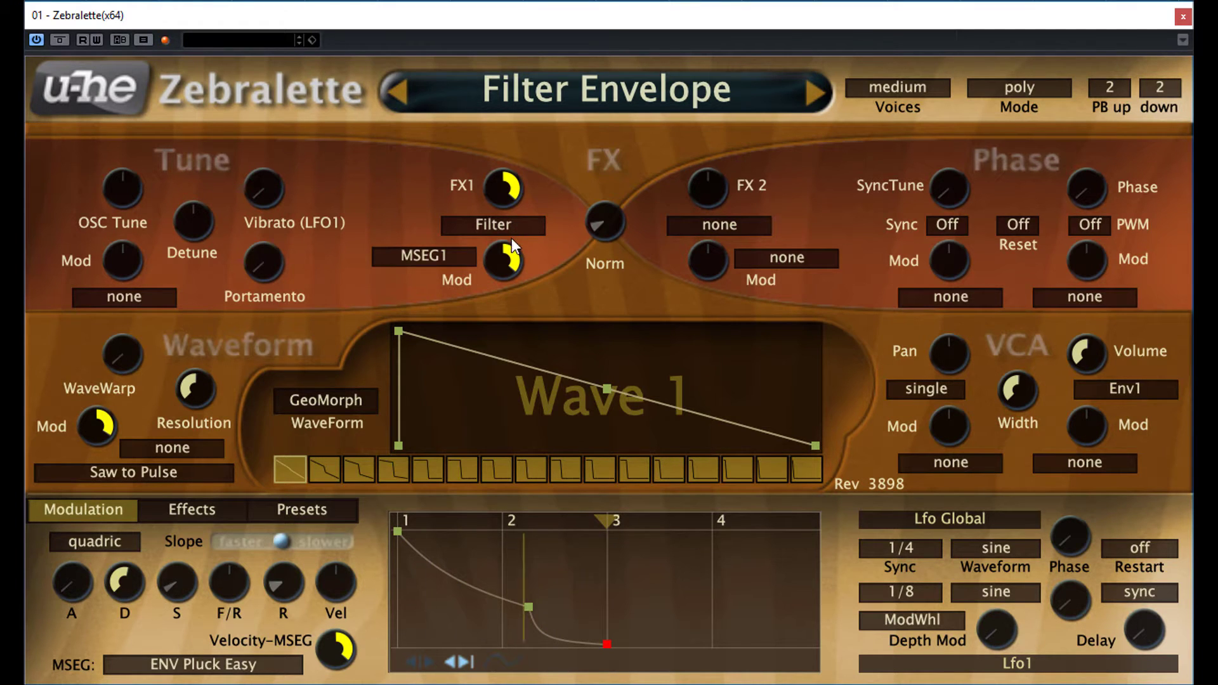
- Set the FX1 Filter to -100, pull MSEG node 2 down and stretch the envelope to step 4
{"action": "left_click_drag", "start_coordinate": [511, 197], "coordinate": [518, 284]}
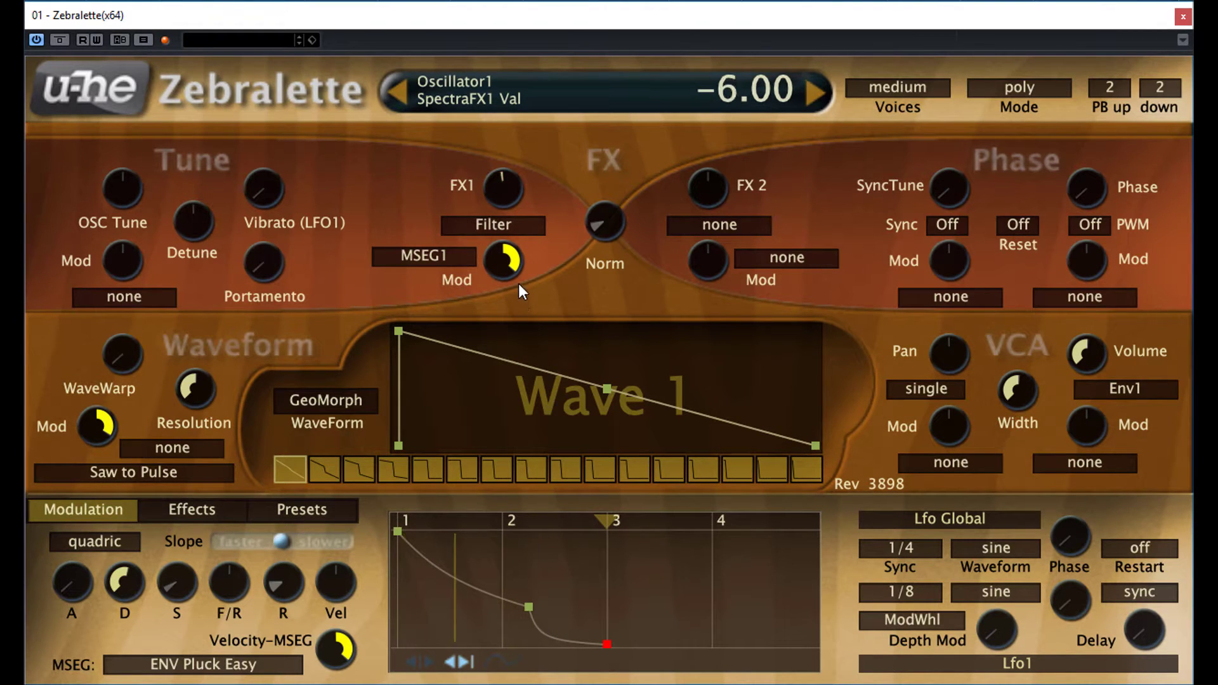
{"action": "left_click", "coordinate": [499, 226]}
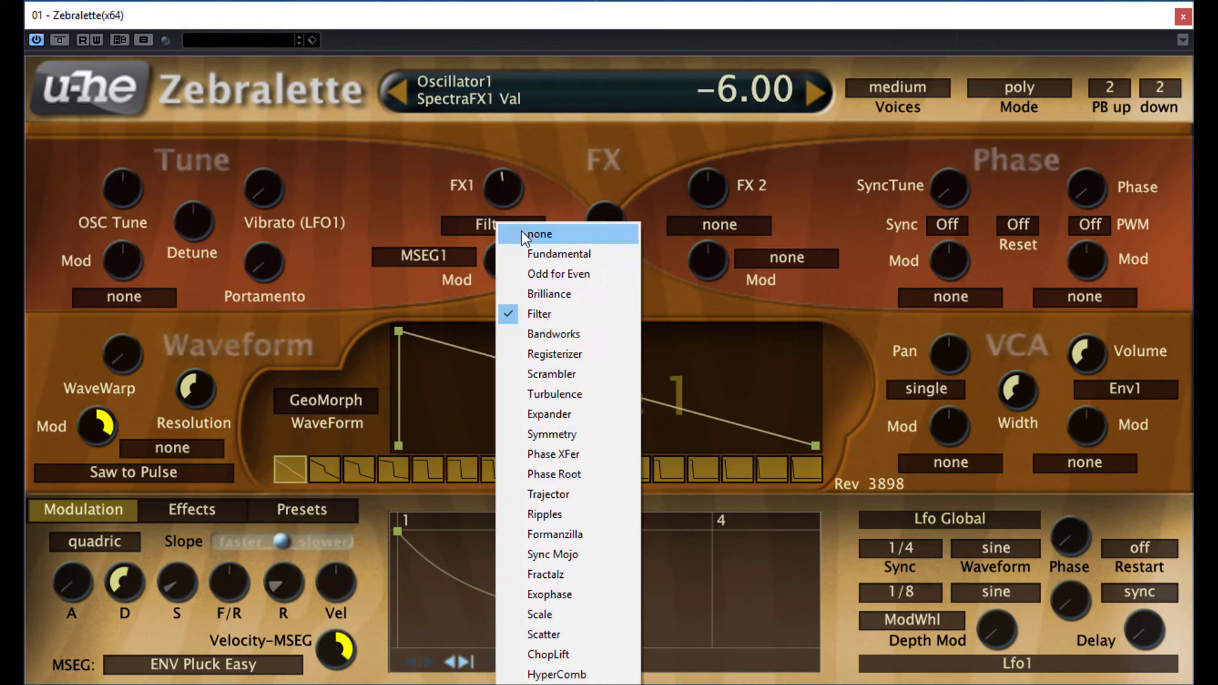
{"action": "left_click", "coordinate": [522, 232]}
{"action": "left_click", "coordinate": [503, 228]}
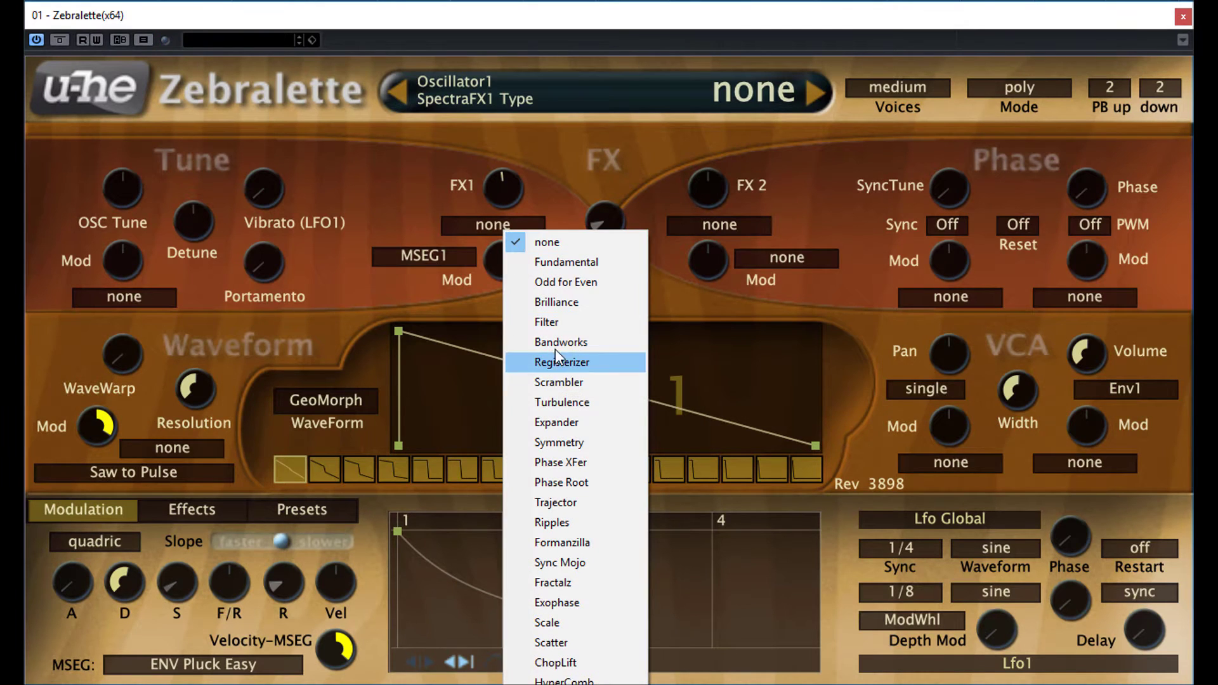
{"action": "left_click", "coordinate": [554, 321]}
{"action": "left_click_drag", "start_coordinate": [498, 191], "coordinate": [507, 337]}
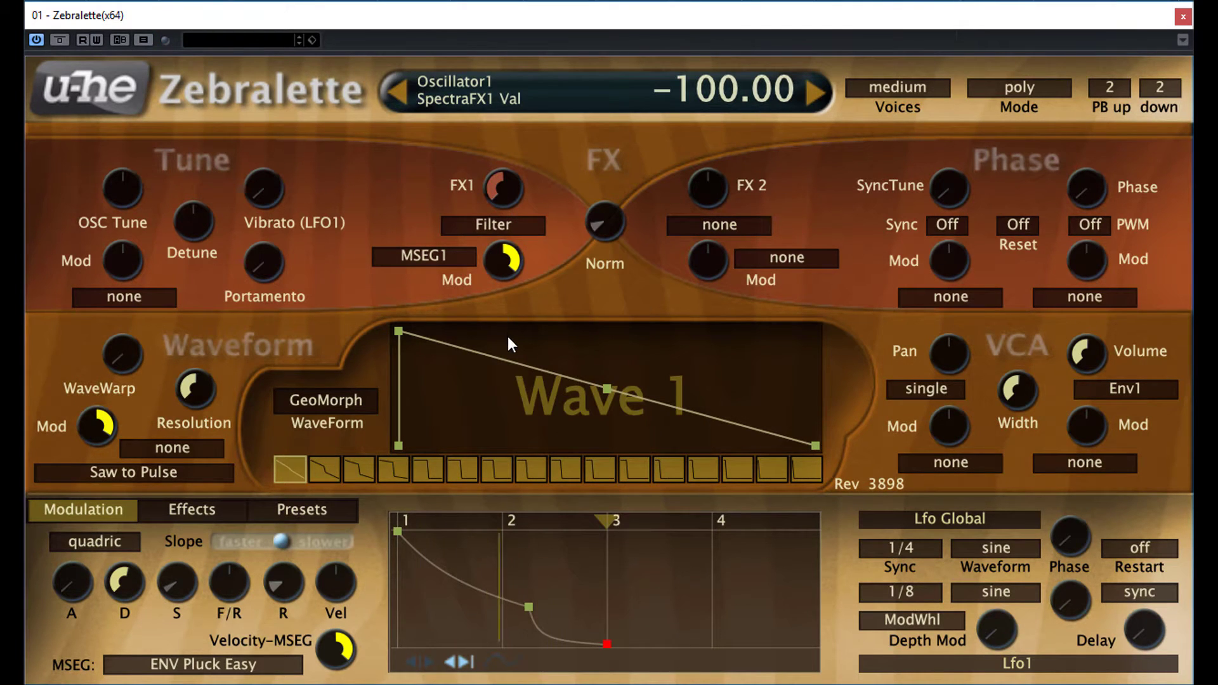
{"action": "left_click_drag", "start_coordinate": [528, 603], "coordinate": [531, 560]}
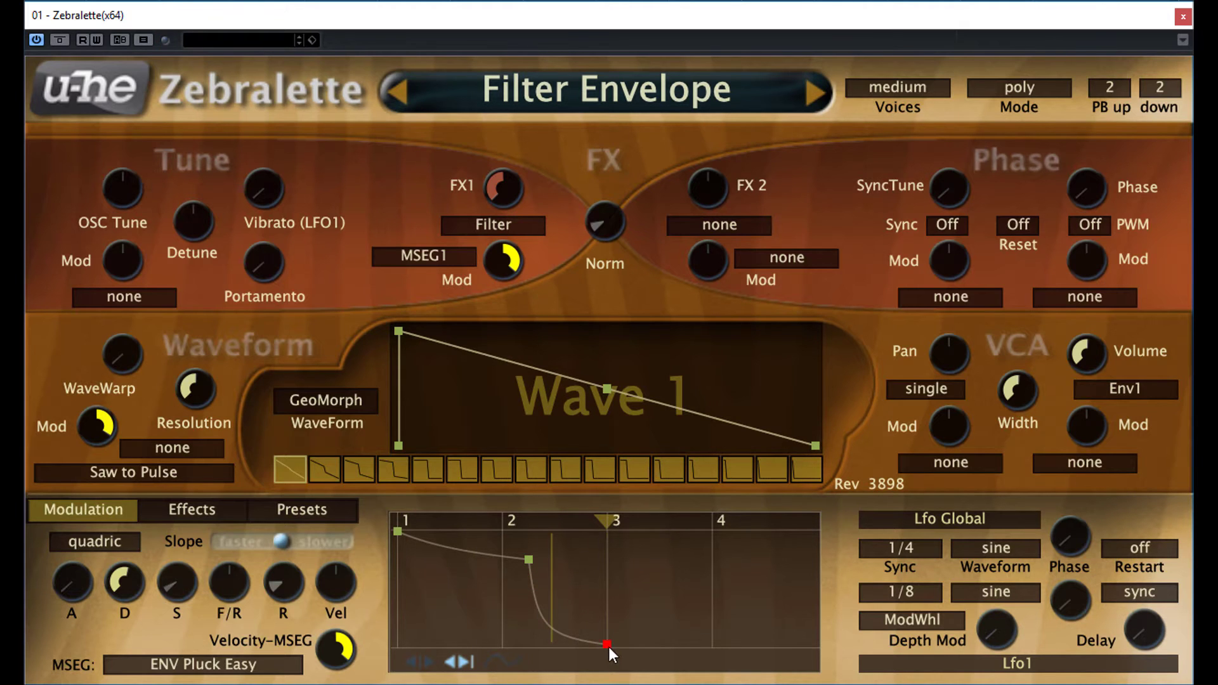
{"action": "left_click_drag", "start_coordinate": [607, 645], "coordinate": [751, 647]}
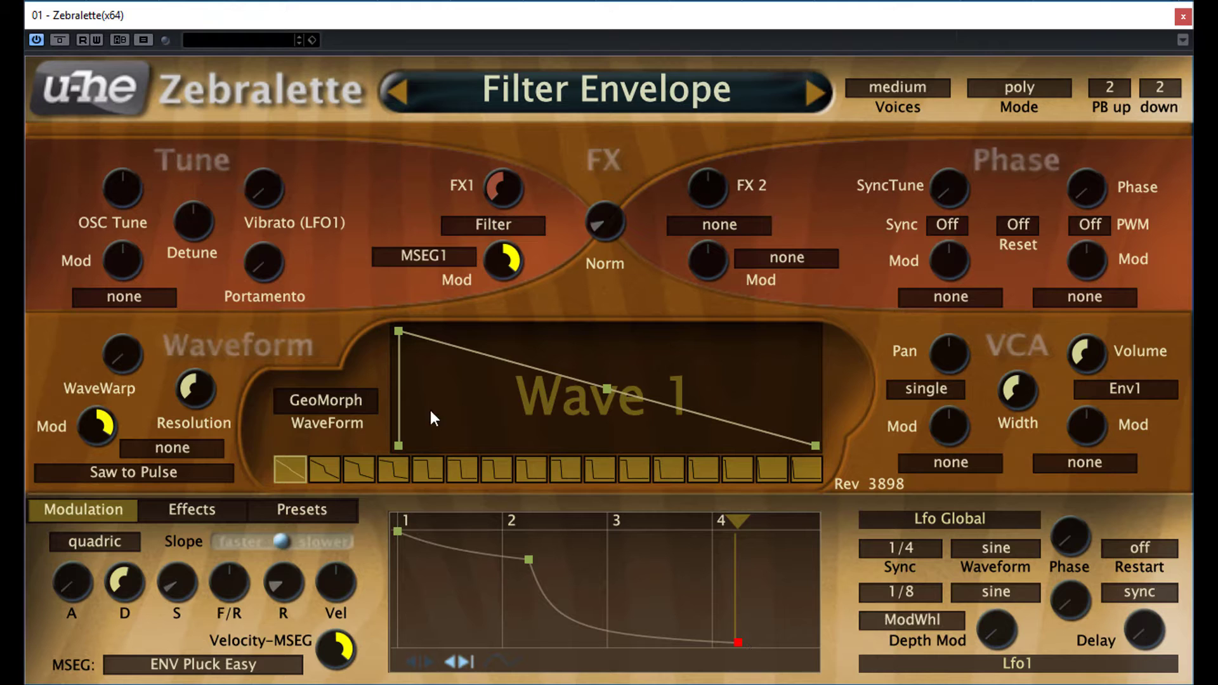
- Set FX1 to none and sweep the wavetable to Wave 5
{"action": "left_click", "coordinate": [490, 225]}
{"action": "left_click", "coordinate": [508, 236]}
{"action": "left_click_drag", "start_coordinate": [293, 470], "coordinate": [289, 525]}
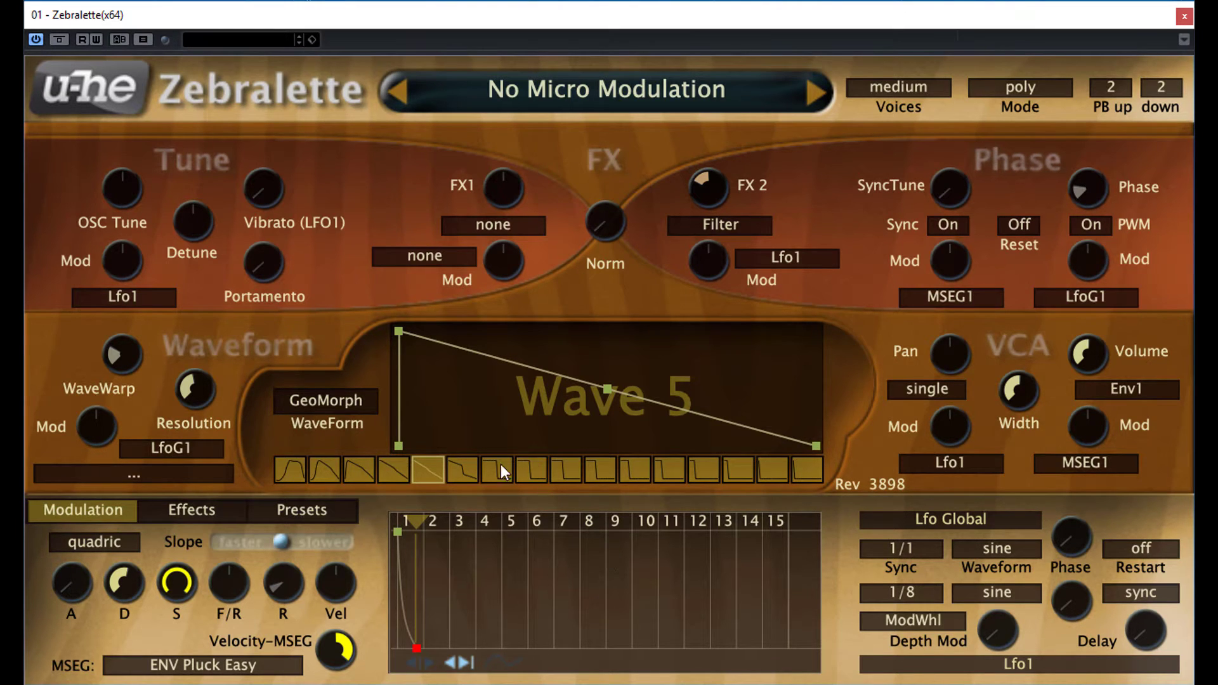
- In Presets, toggle between Micro Modulation and No Micro Modulation, ending on Micro Modulation
{"action": "left_click", "coordinate": [320, 516]}
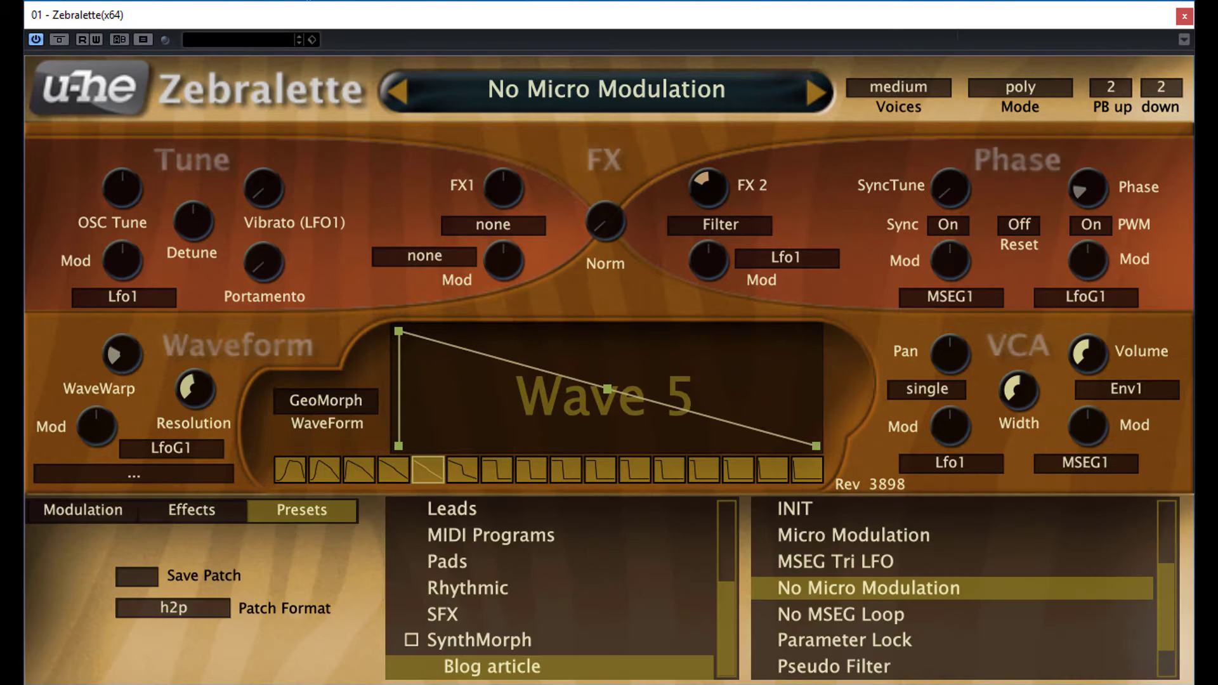
{"action": "left_click", "coordinate": [823, 536]}
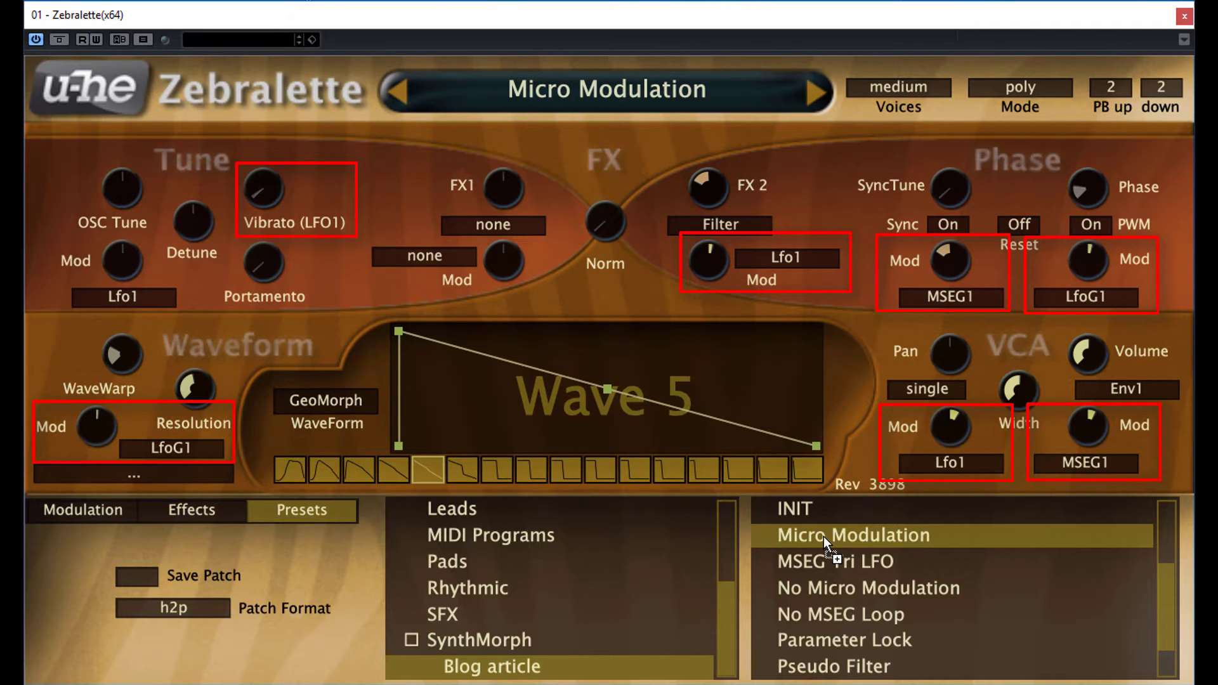
{"action": "left_click", "coordinate": [830, 589]}
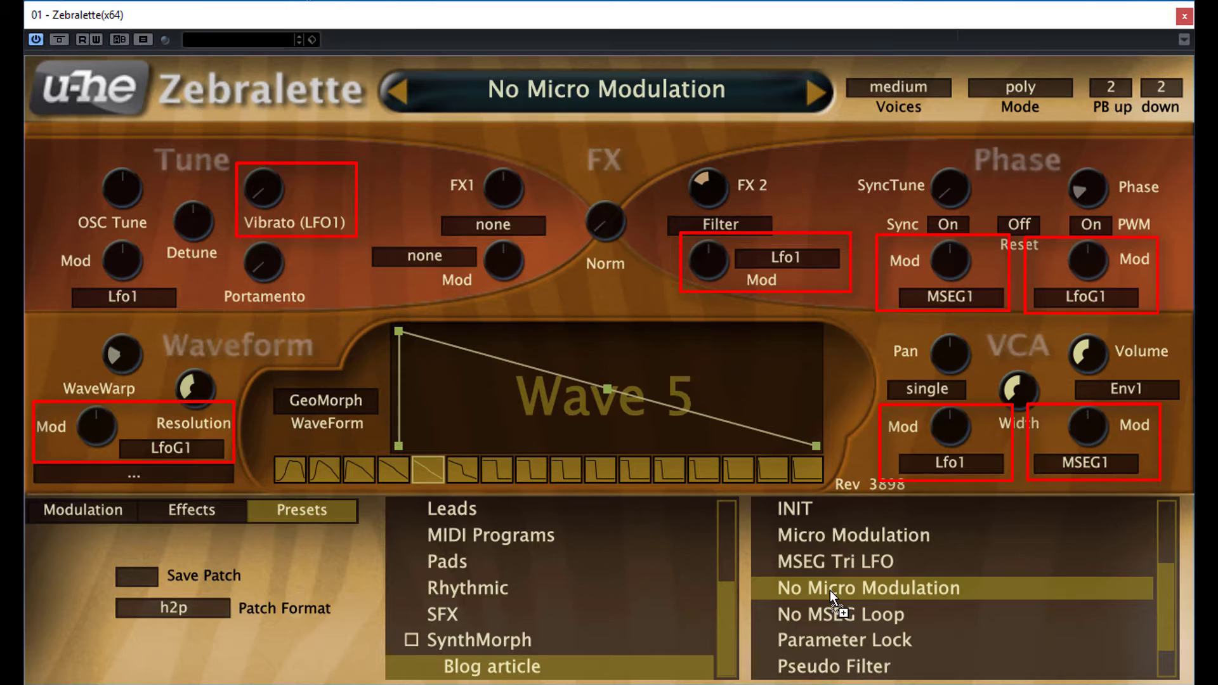
{"action": "left_click", "coordinate": [832, 536]}
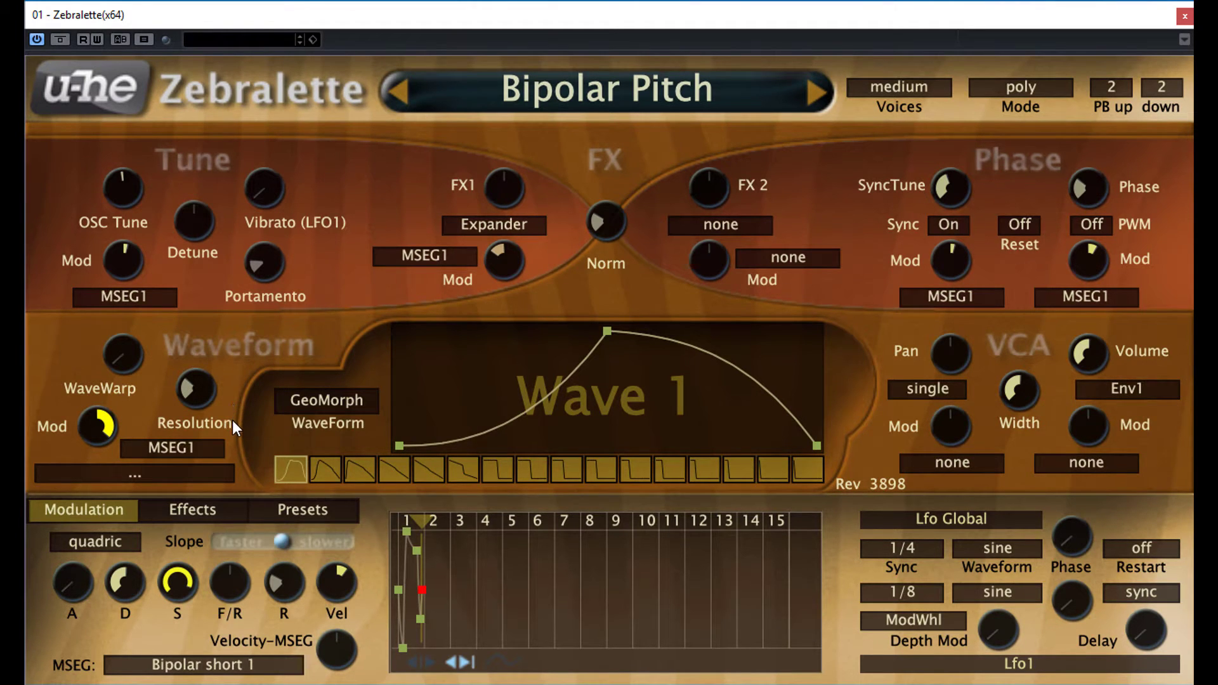
- Lock the Tune Mod and Portamento knobs from their right-click menus
{"action": "right_click", "coordinate": [121, 270]}
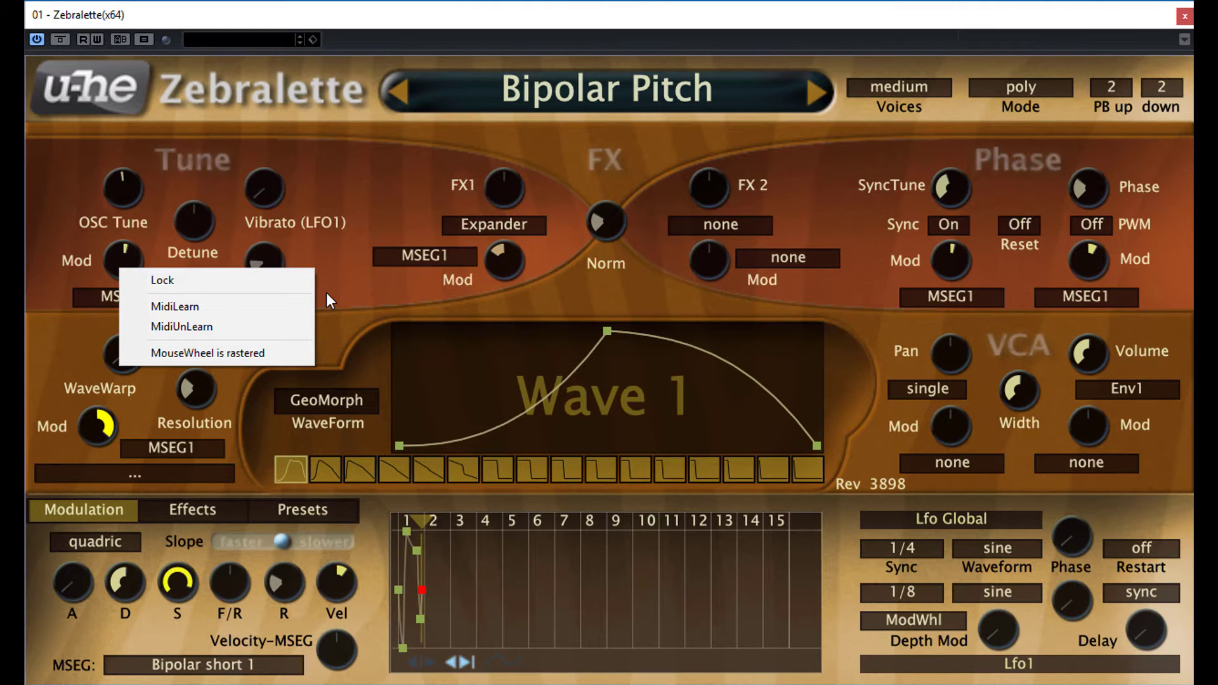
{"action": "left_click", "coordinate": [256, 281]}
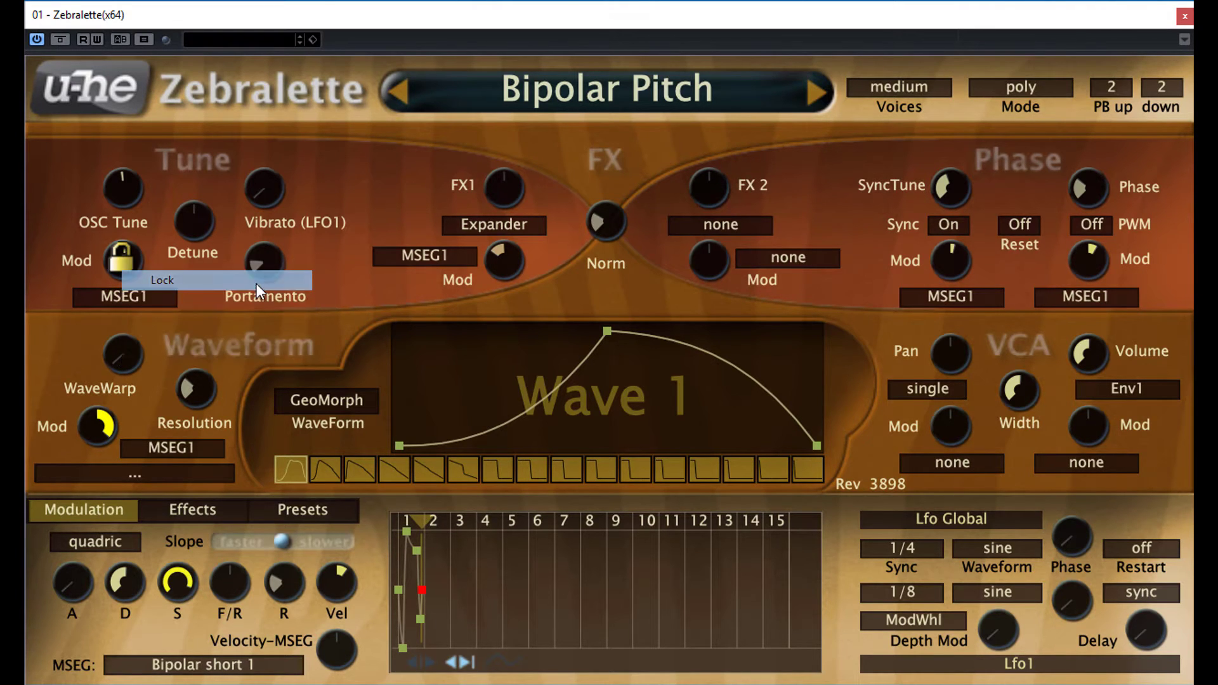
{"action": "right_click", "coordinate": [271, 267]}
{"action": "left_click", "coordinate": [296, 279]}
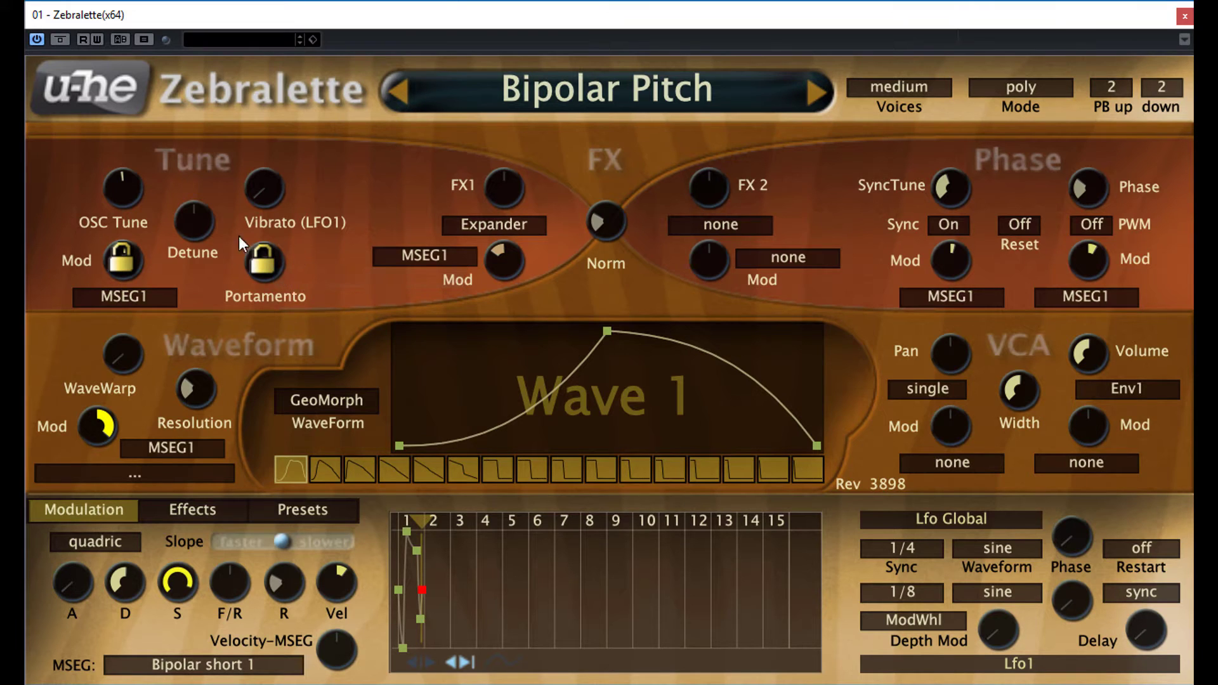
- Unlock the Portamento and Tune Mod knobs again and return to the preset browser
{"action": "right_click", "coordinate": [252, 261]}
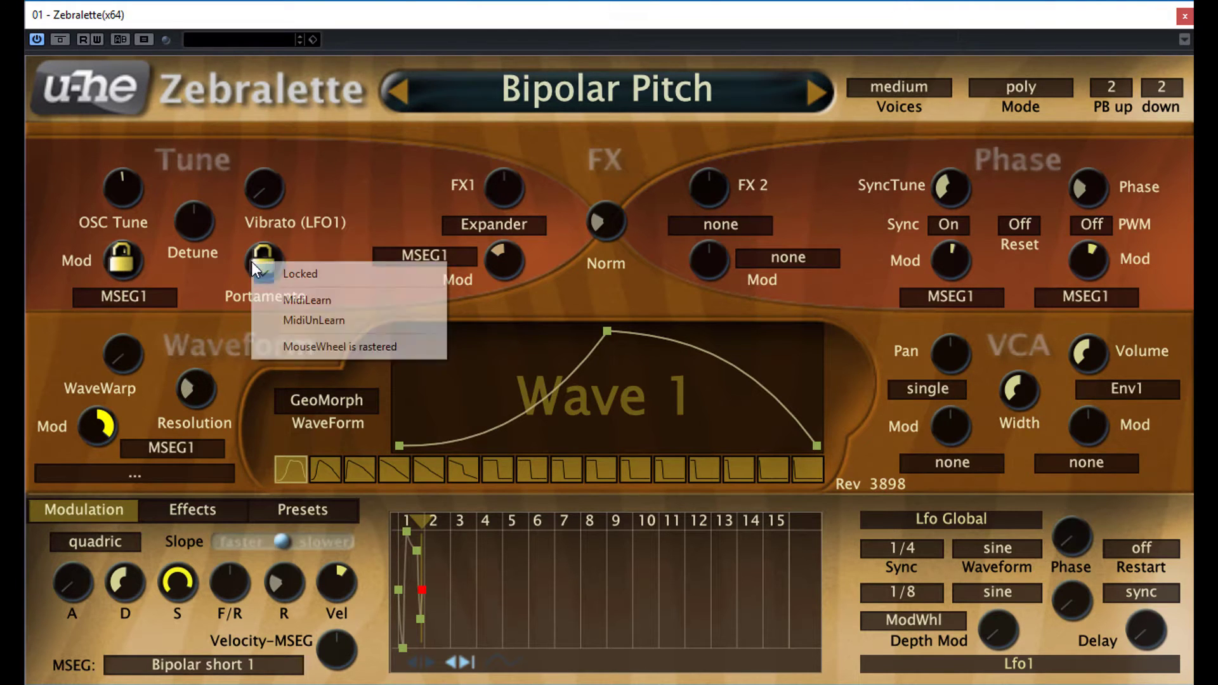
{"action": "left_click", "coordinate": [277, 278]}
{"action": "right_click", "coordinate": [118, 264]}
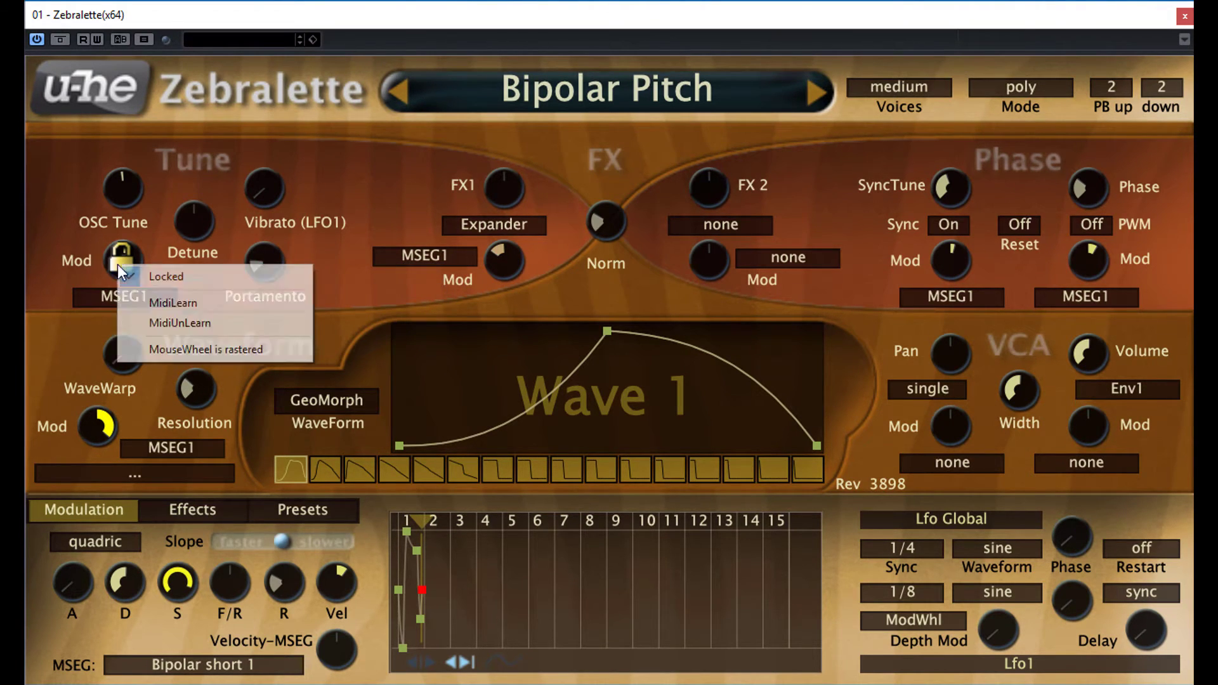
{"action": "left_click", "coordinate": [150, 271]}
{"action": "left_click", "coordinate": [307, 509]}
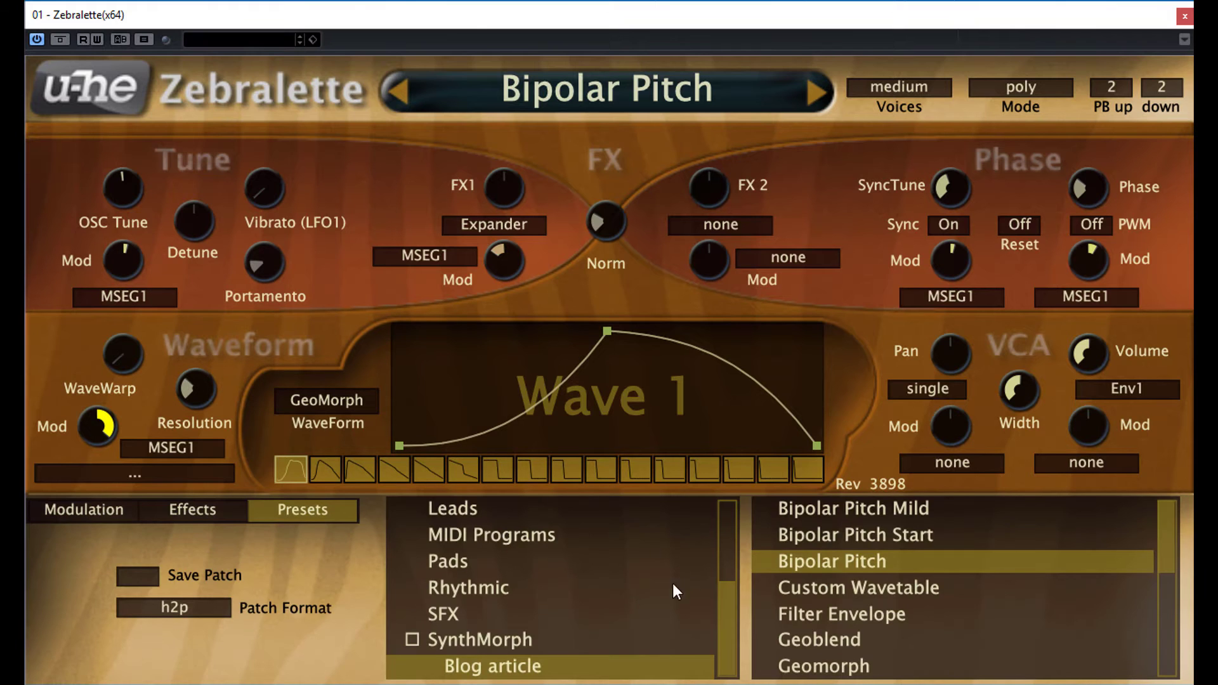
- Load SEQ Desperate from the SynthMorph folder and show its Modulation page
{"action": "left_click", "coordinate": [533, 648]}
{"action": "scroll", "coordinate": [935, 566], "scroll_direction": "down", "scroll_amount": 10}
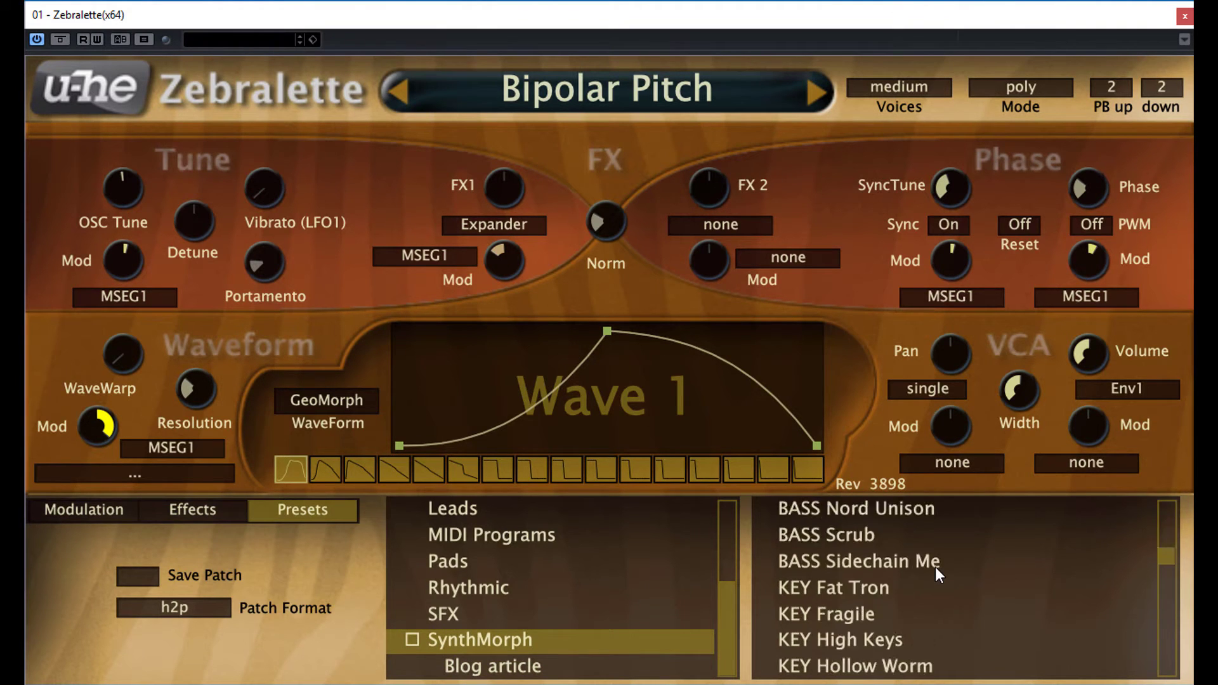
{"action": "scroll", "coordinate": [936, 569], "scroll_direction": "down", "scroll_amount": 12}
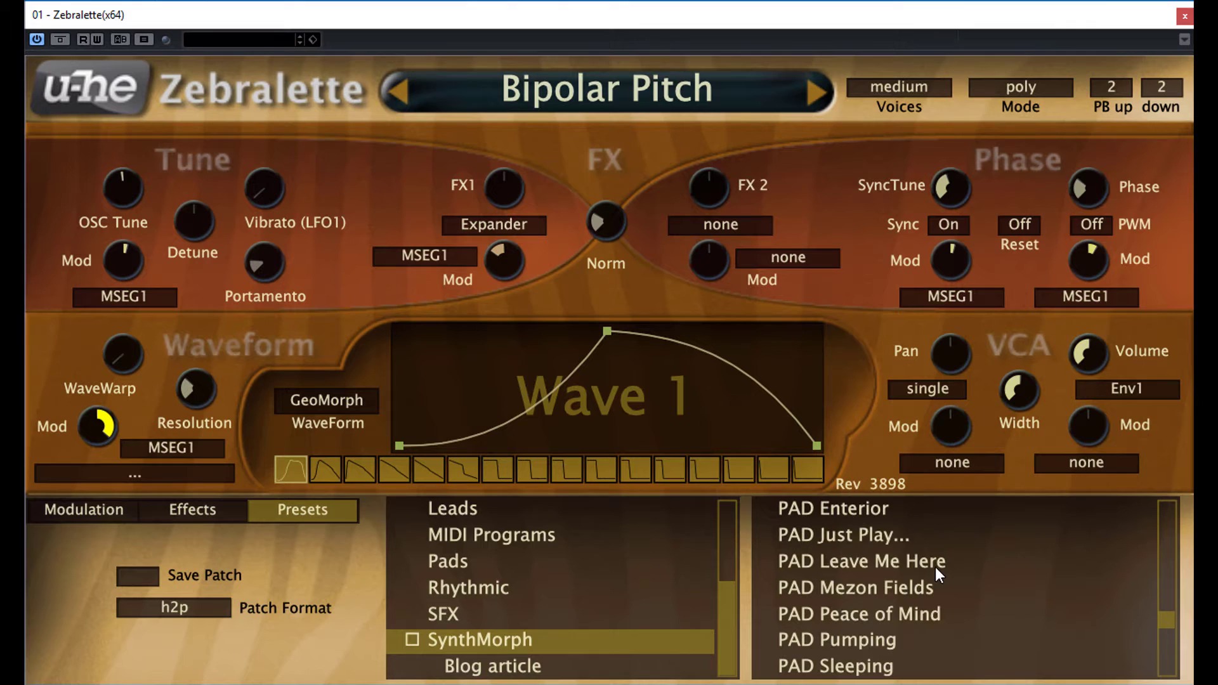
{"action": "left_click", "coordinate": [876, 567]}
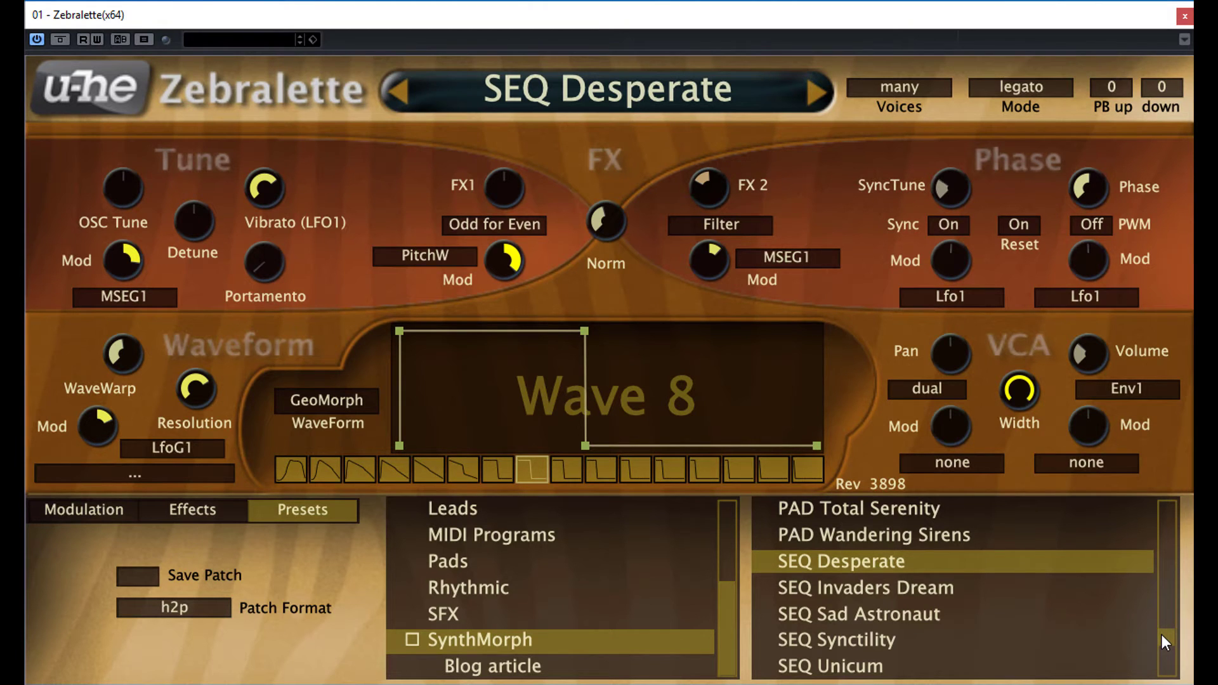
{"action": "left_click", "coordinate": [88, 510]}
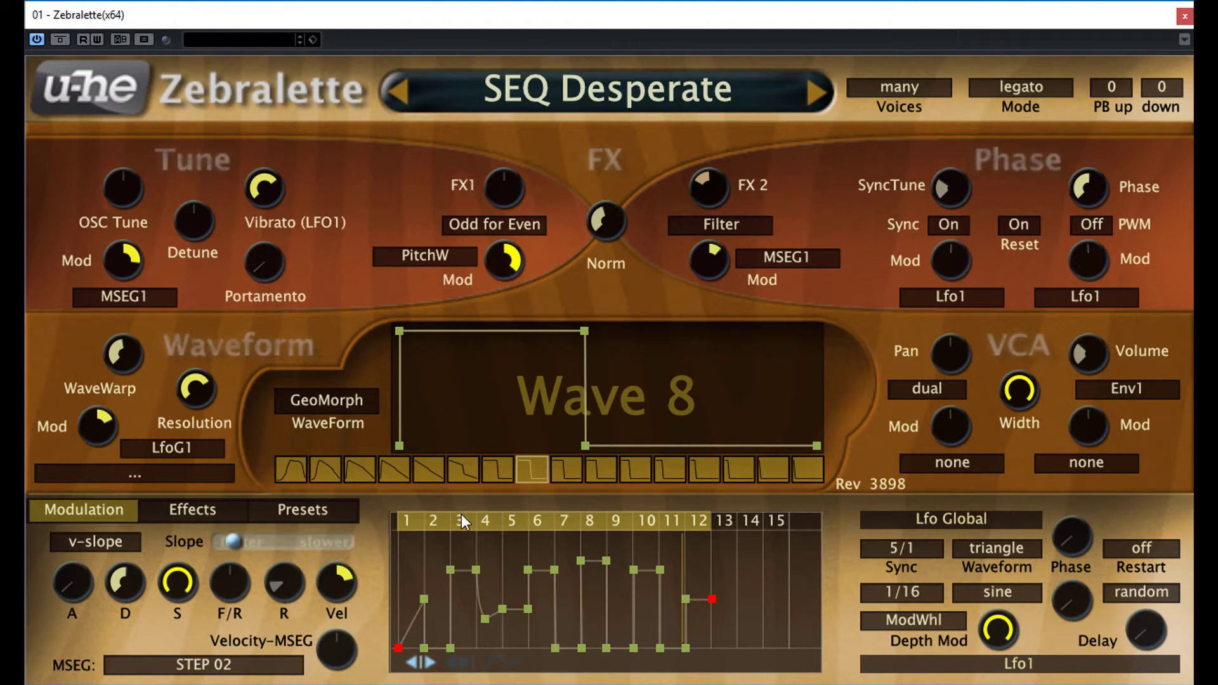
- Lock the MSEG shape, the Tune Mod knob and its modulation source
{"action": "right_click", "coordinate": [524, 639]}
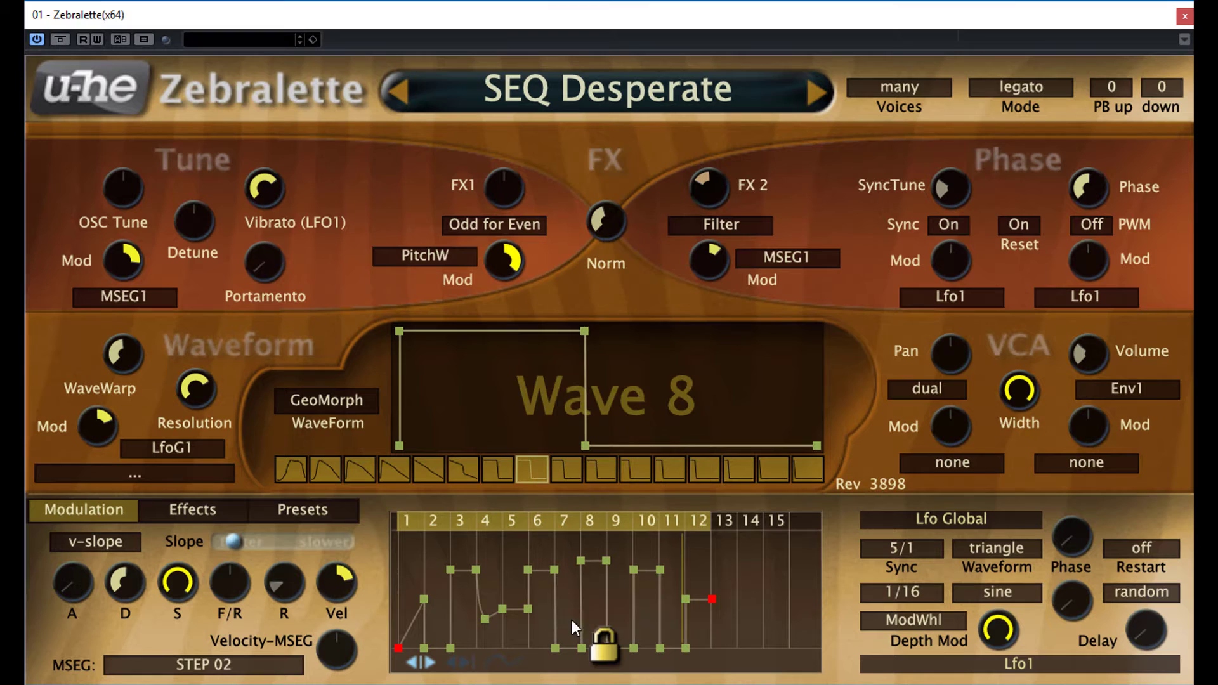
{"action": "right_click", "coordinate": [122, 270]}
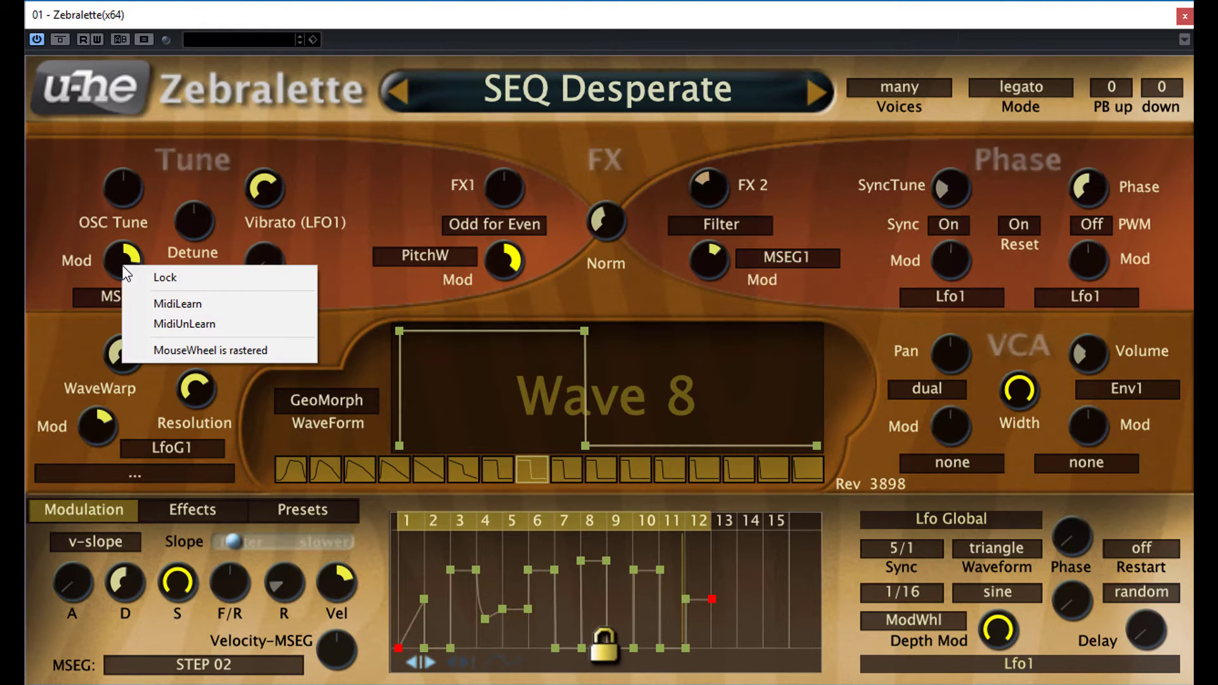
{"action": "left_click", "coordinate": [161, 278]}
{"action": "left_click", "coordinate": [128, 296]}
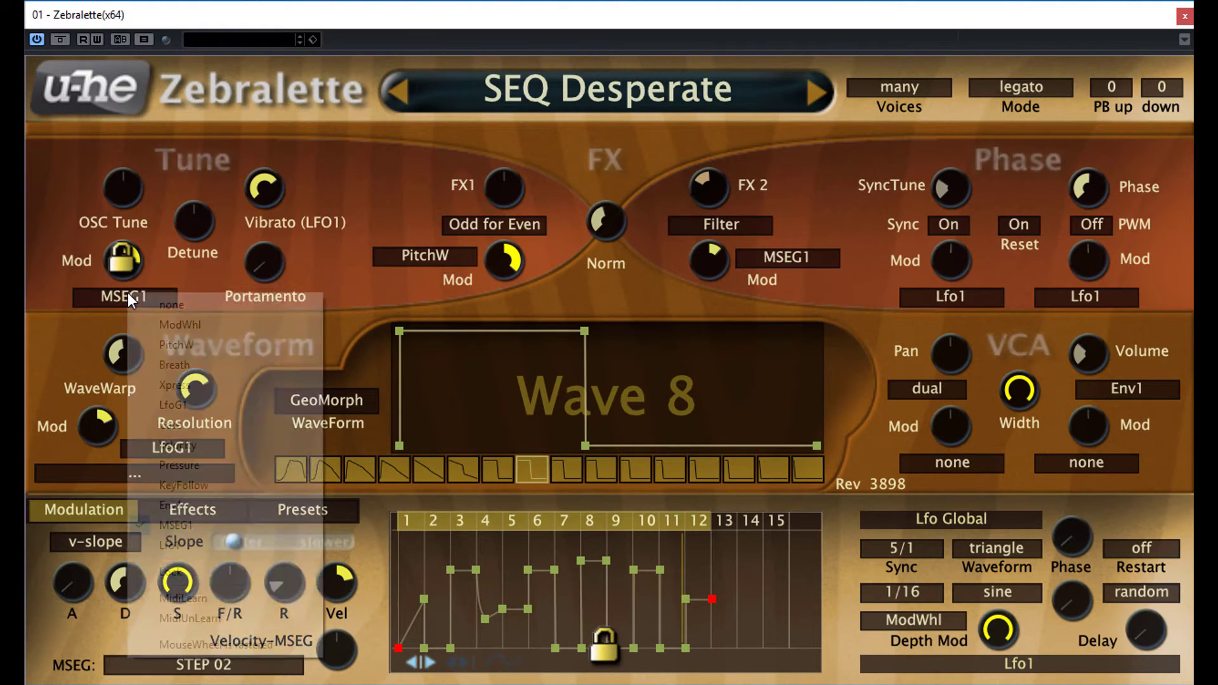
{"action": "left_click", "coordinate": [181, 569]}
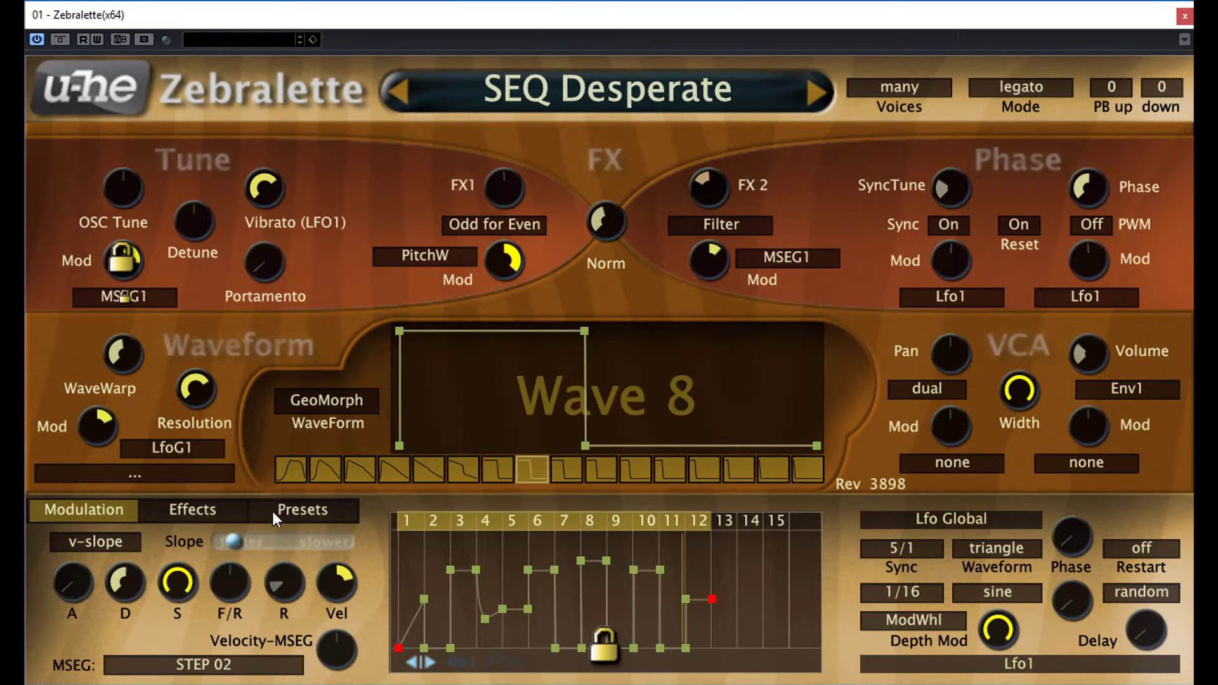
- Load LEAD Sanctuary, LEAD Lavinia and then LEAD Thin Lead from the preset browser
{"action": "left_click", "coordinate": [300, 517]}
{"action": "left_click_drag", "start_coordinate": [1165, 632], "coordinate": [1161, 587]}
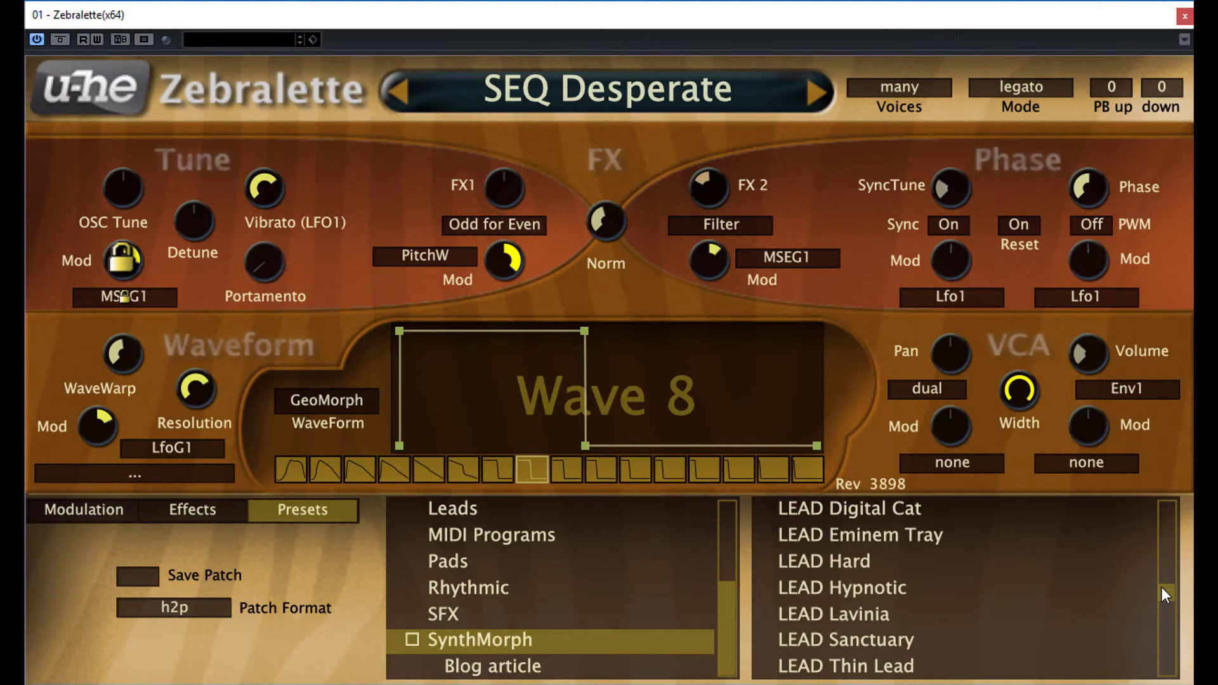
{"action": "left_click", "coordinate": [908, 644]}
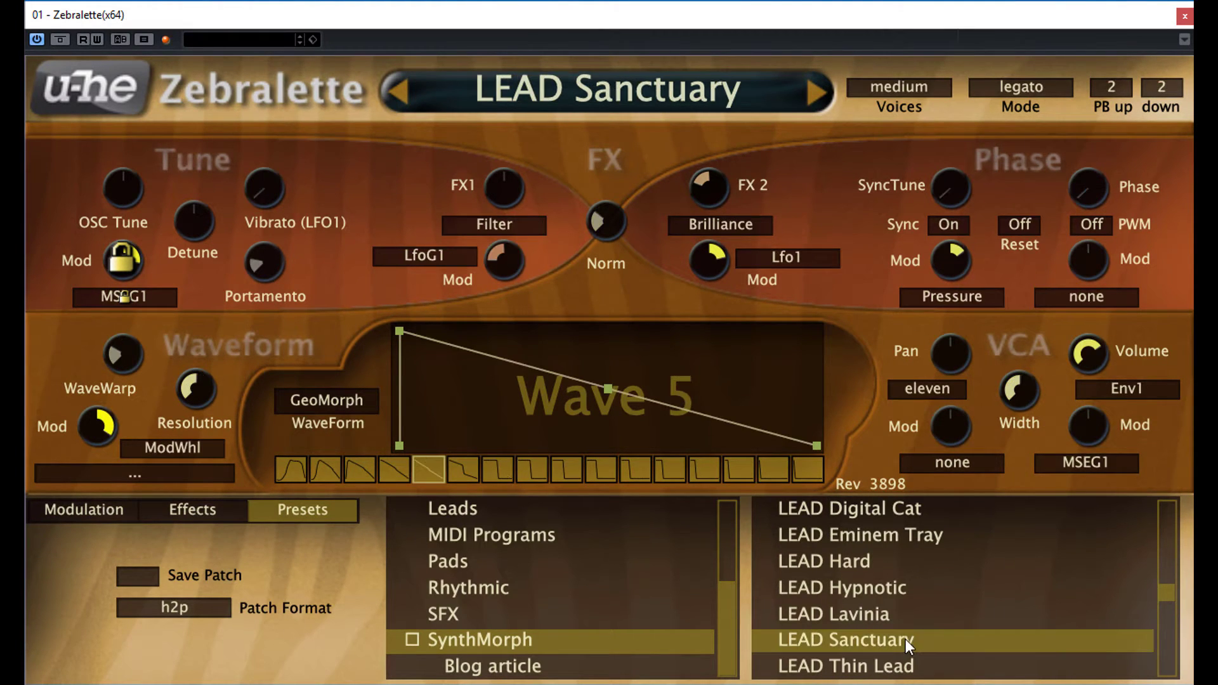
{"action": "left_click", "coordinate": [859, 613]}
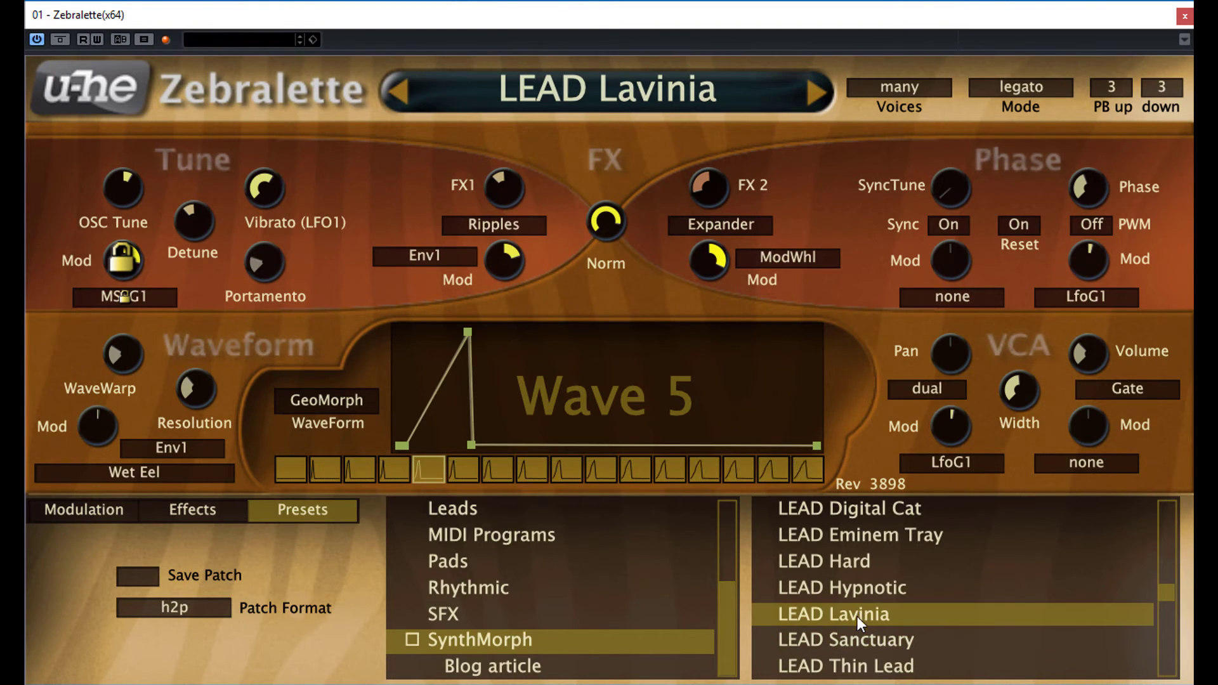
{"action": "left_click", "coordinate": [860, 666]}
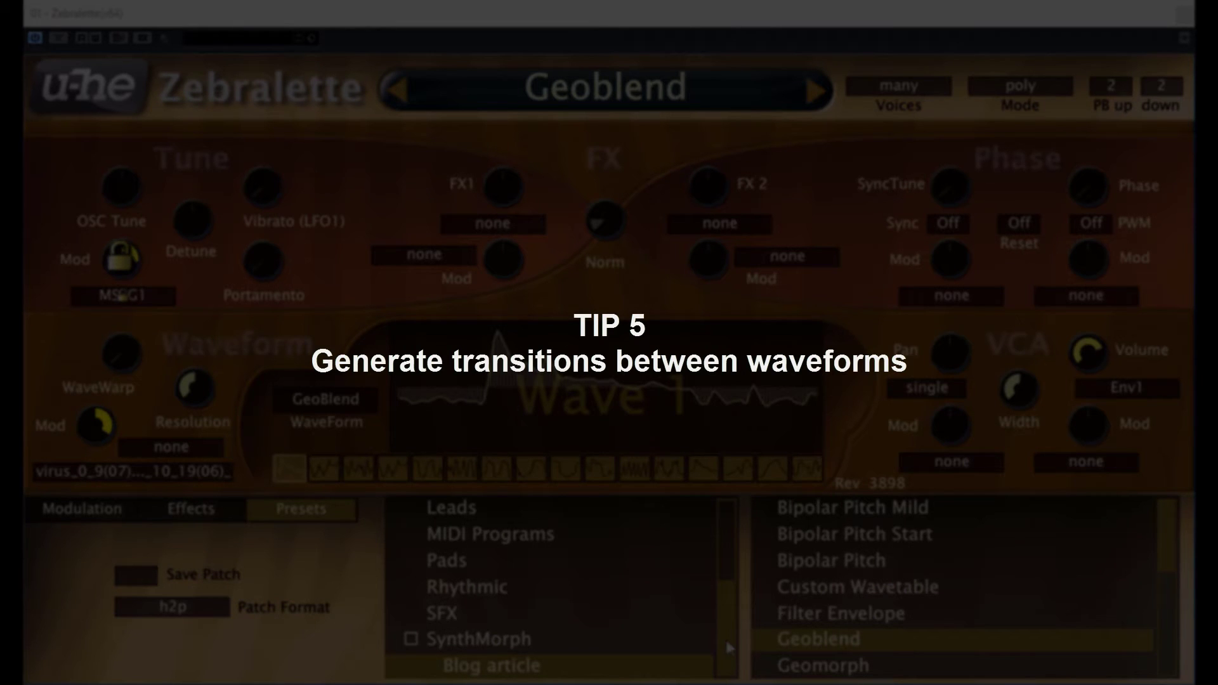
- Check waves 6 and 1, then switch the waveform mode to GeoMorph and then SpectroMorph
{"action": "left_click", "coordinate": [466, 475]}
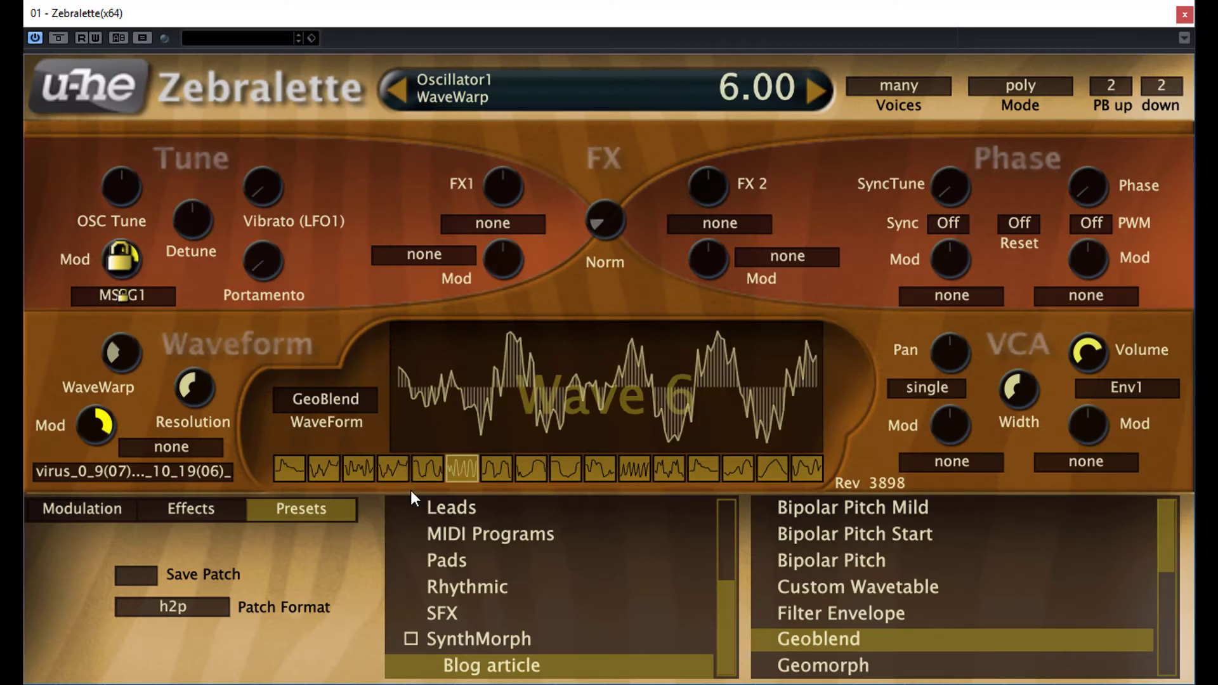
{"action": "left_click", "coordinate": [280, 479]}
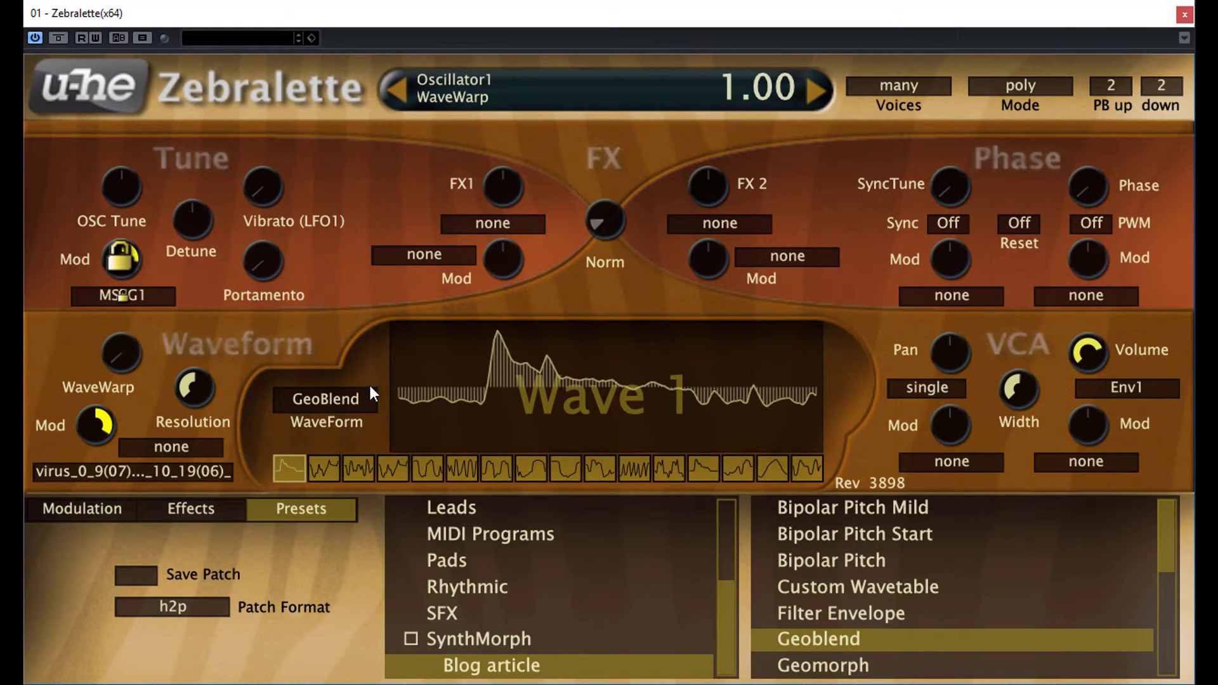
{"action": "left_click", "coordinate": [329, 401]}
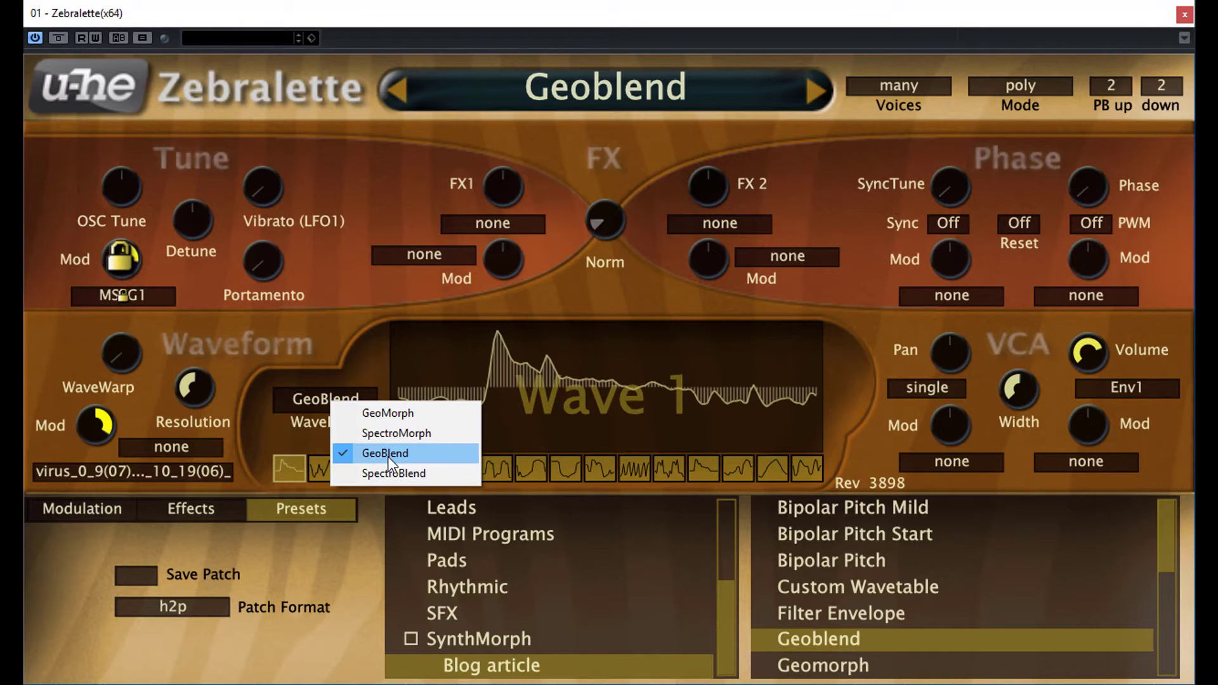
{"action": "left_click", "coordinate": [306, 378]}
{"action": "left_click", "coordinate": [330, 399]}
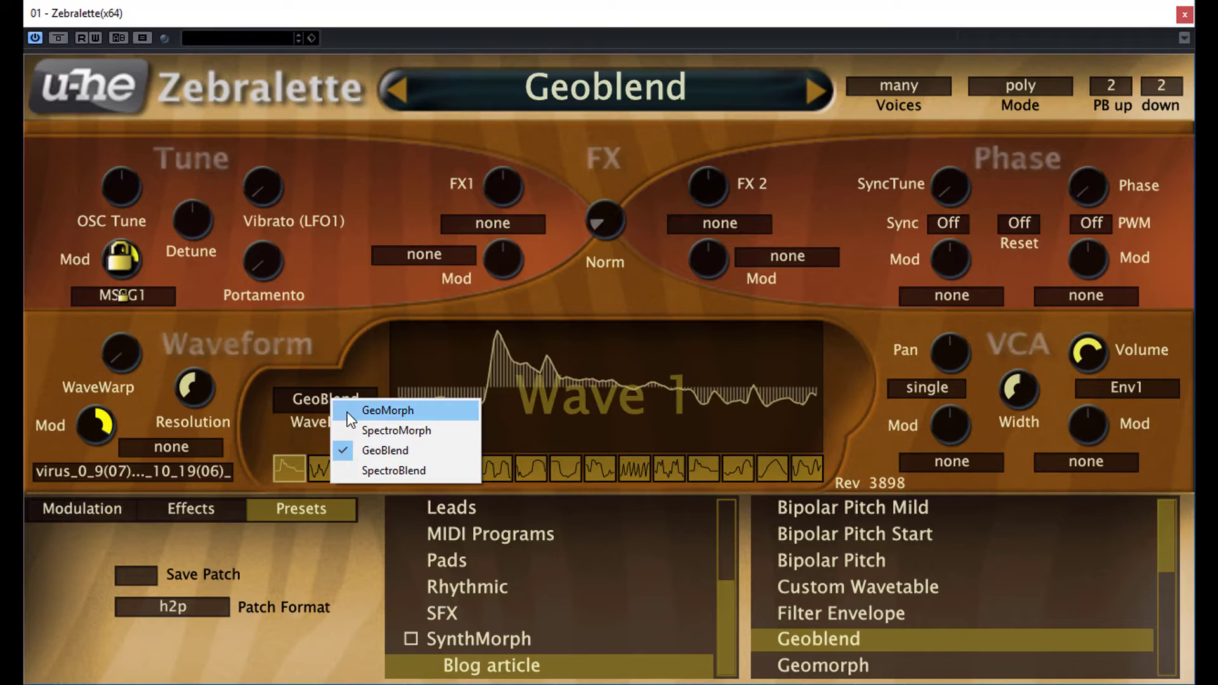
{"action": "left_click", "coordinate": [348, 411]}
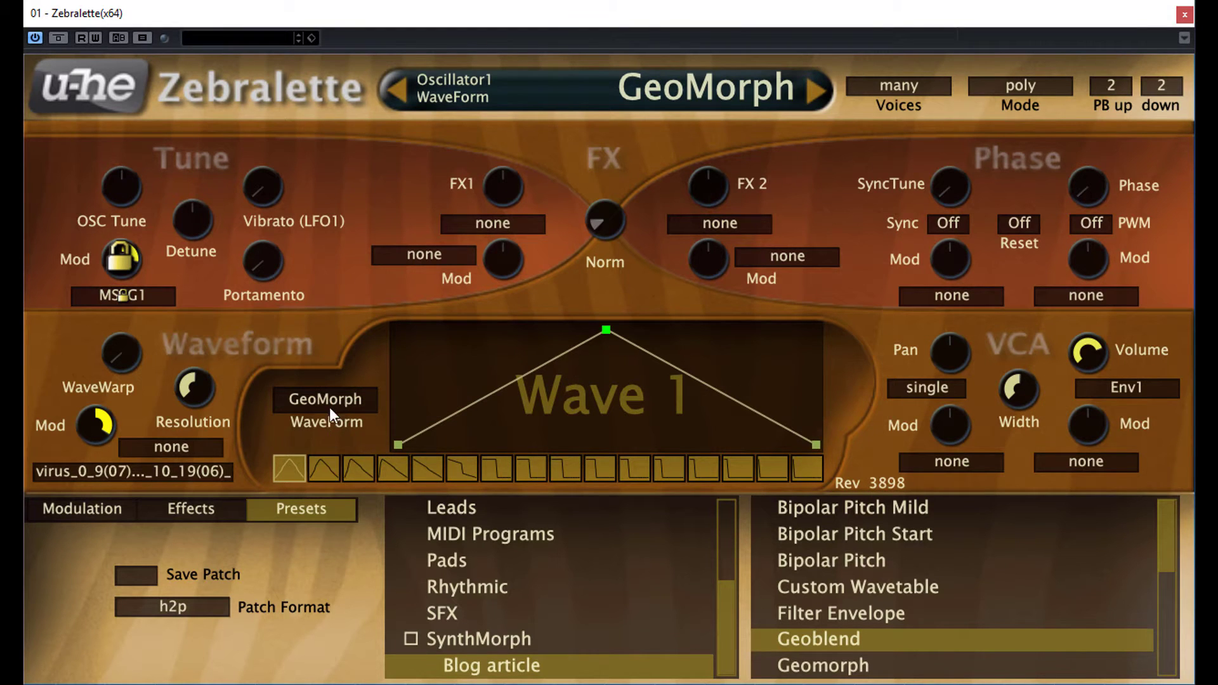
{"action": "left_click", "coordinate": [331, 409]}
{"action": "left_click", "coordinate": [344, 434]}
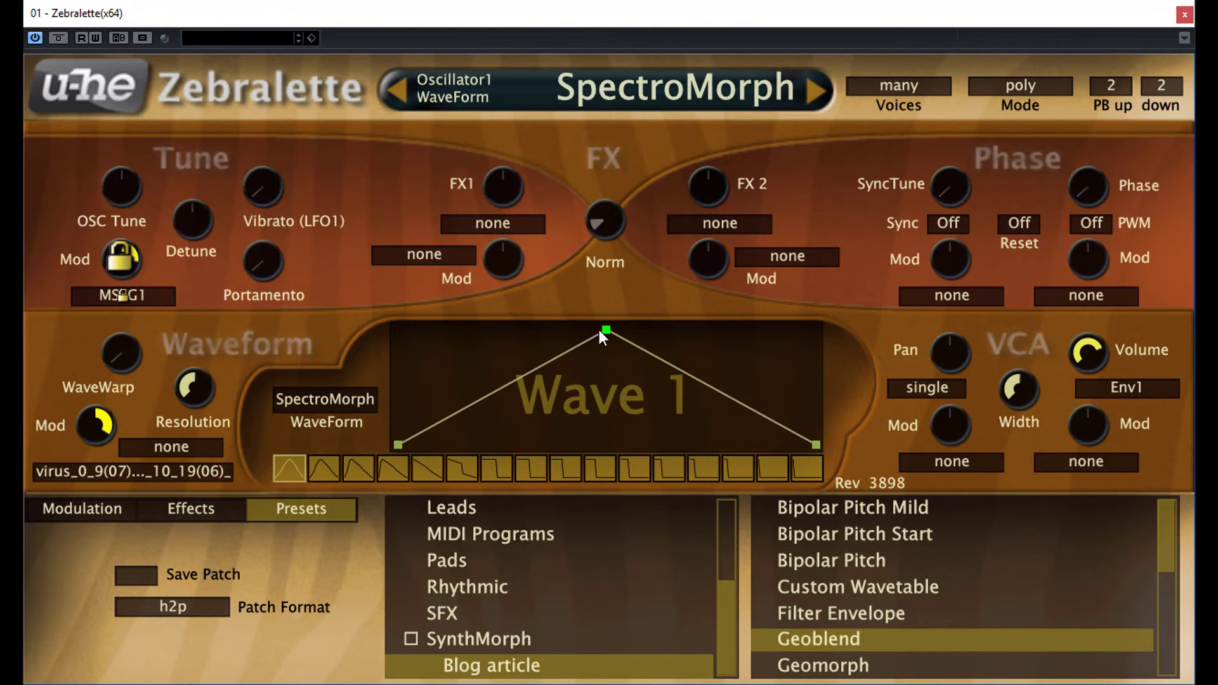
- Move the wave's peak left, raise its left endpoint, then step through waves 1 to 13
{"action": "left_click_drag", "start_coordinate": [601, 335], "coordinate": [573, 331]}
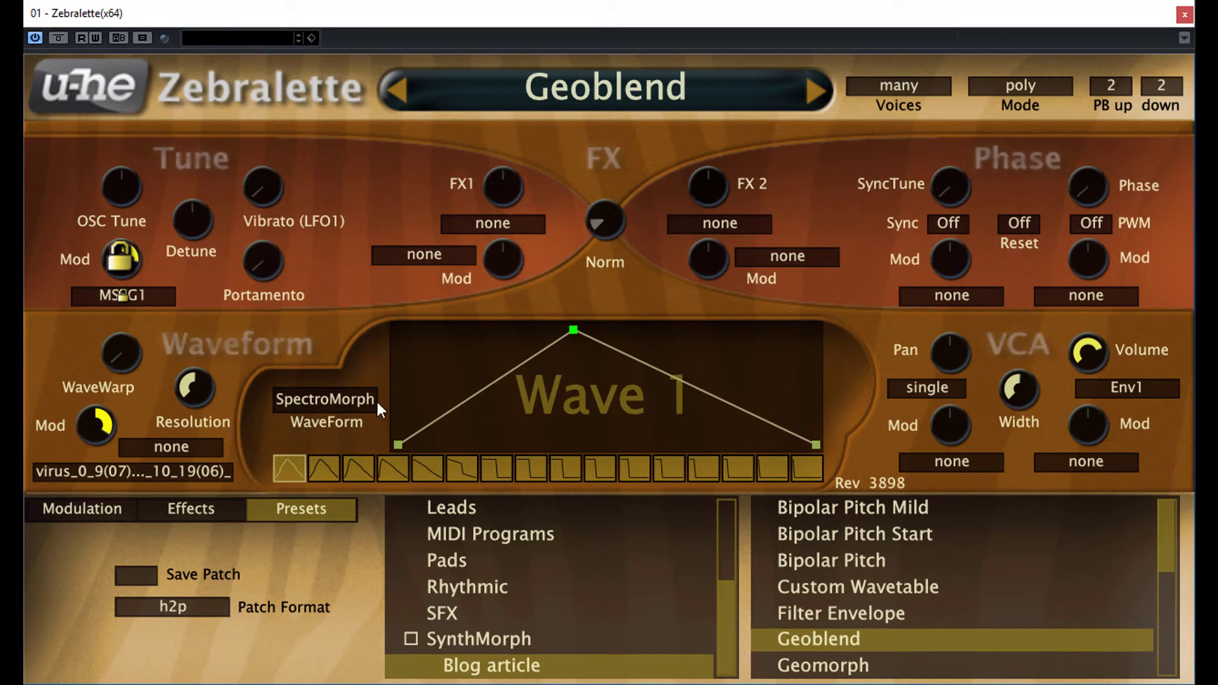
{"action": "left_click_drag", "start_coordinate": [462, 444], "coordinate": [486, 442]}
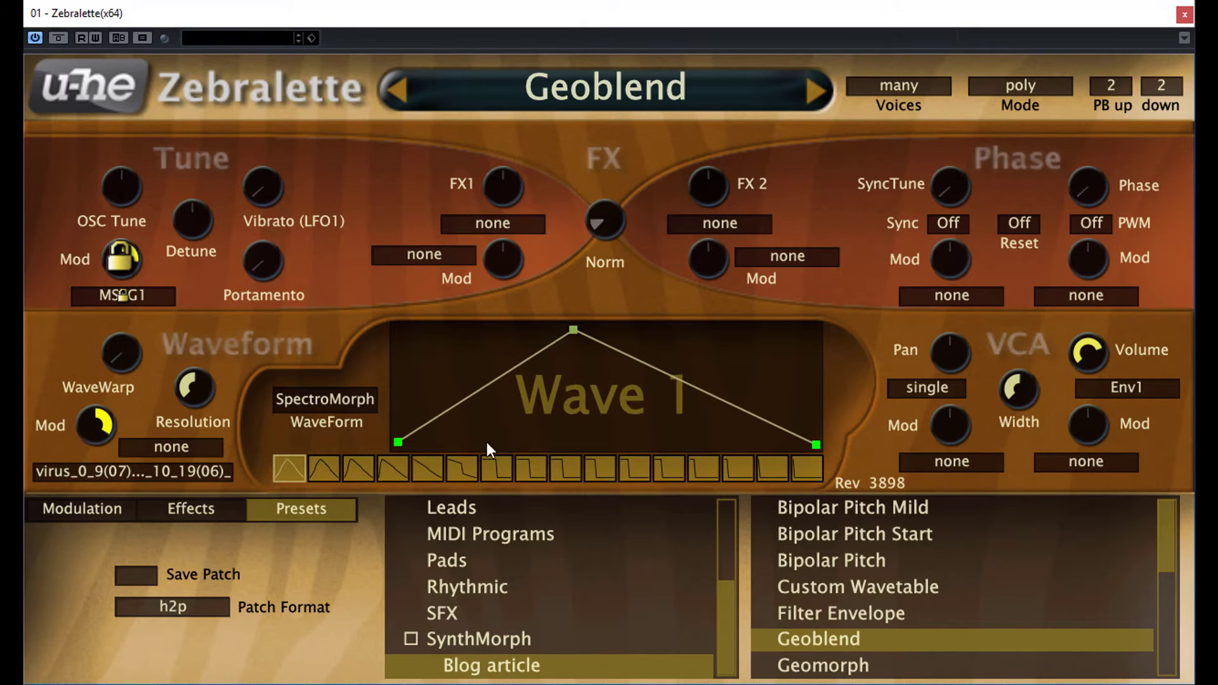
{"action": "left_click_drag", "start_coordinate": [286, 469], "coordinate": [644, 490]}
- Switch the oscillator to GeoBlend and redraw wave 11 flat and wave 1 with a dip
{"action": "scroll", "coordinate": [326, 401], "scroll_direction": "up", "scroll_amount": 1}
{"action": "left_click", "coordinate": [327, 401]}
{"action": "left_click", "coordinate": [346, 457]}
{"action": "mouse_move", "coordinate": [568, 382]}
{"action": "left_mouse_down"}
{"action": "mouse_move", "coordinate": [712, 349]}
{"action": "mouse_move", "coordinate": [742, 433]}
{"action": "left_mouse_up"}
{"action": "left_click_drag", "start_coordinate": [635, 477], "coordinate": [286, 479]}
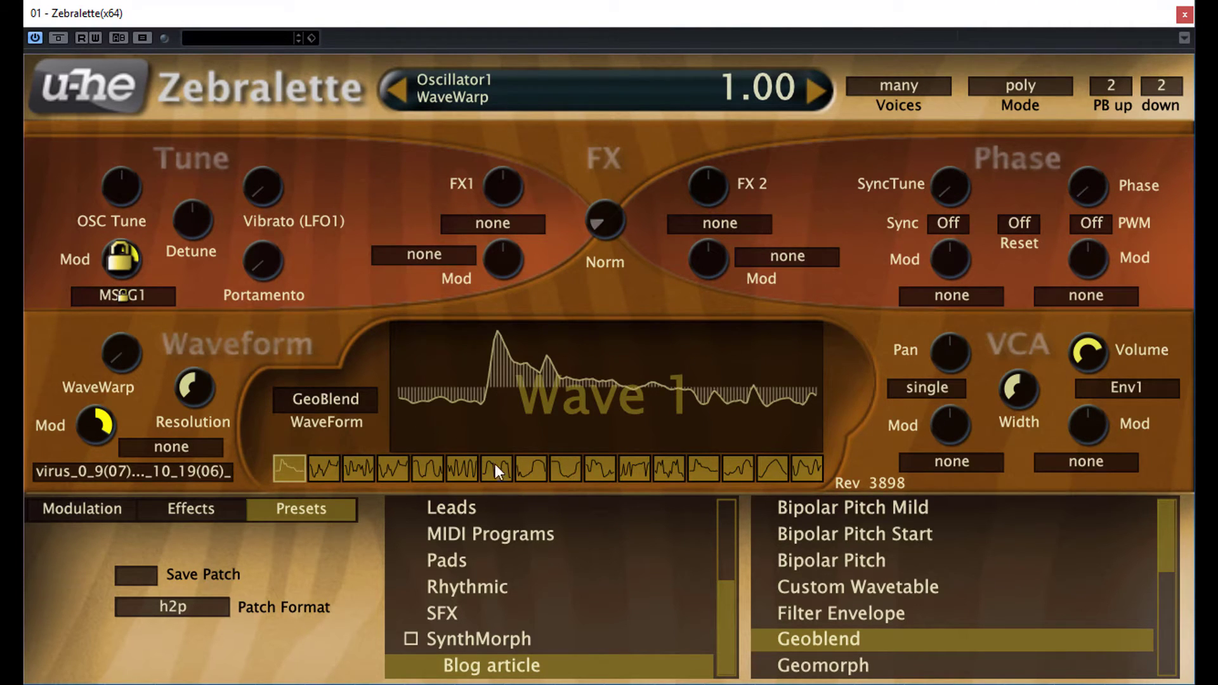
{"action": "left_click_drag", "start_coordinate": [523, 420], "coordinate": [618, 396]}
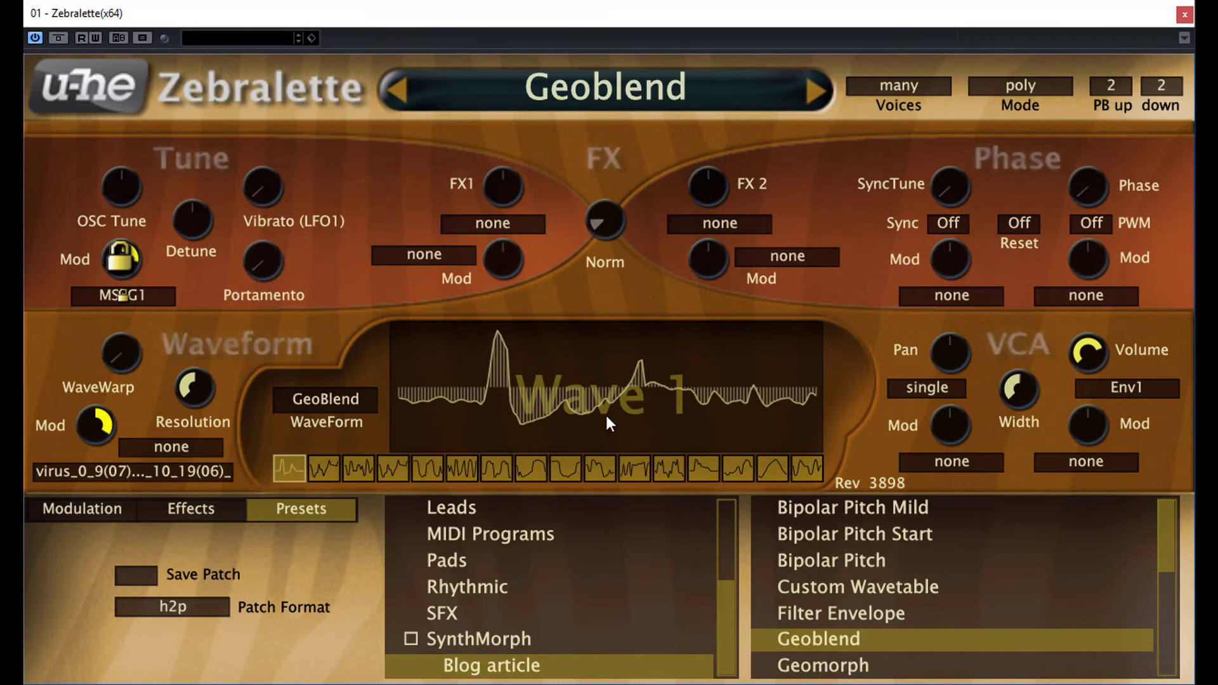
- Generate harmonic transitions from wave 1 into slots 7, 11 and 16, then preview them
{"action": "left_click", "coordinate": [292, 477]}
{"action": "left_click", "coordinate": [288, 471]}
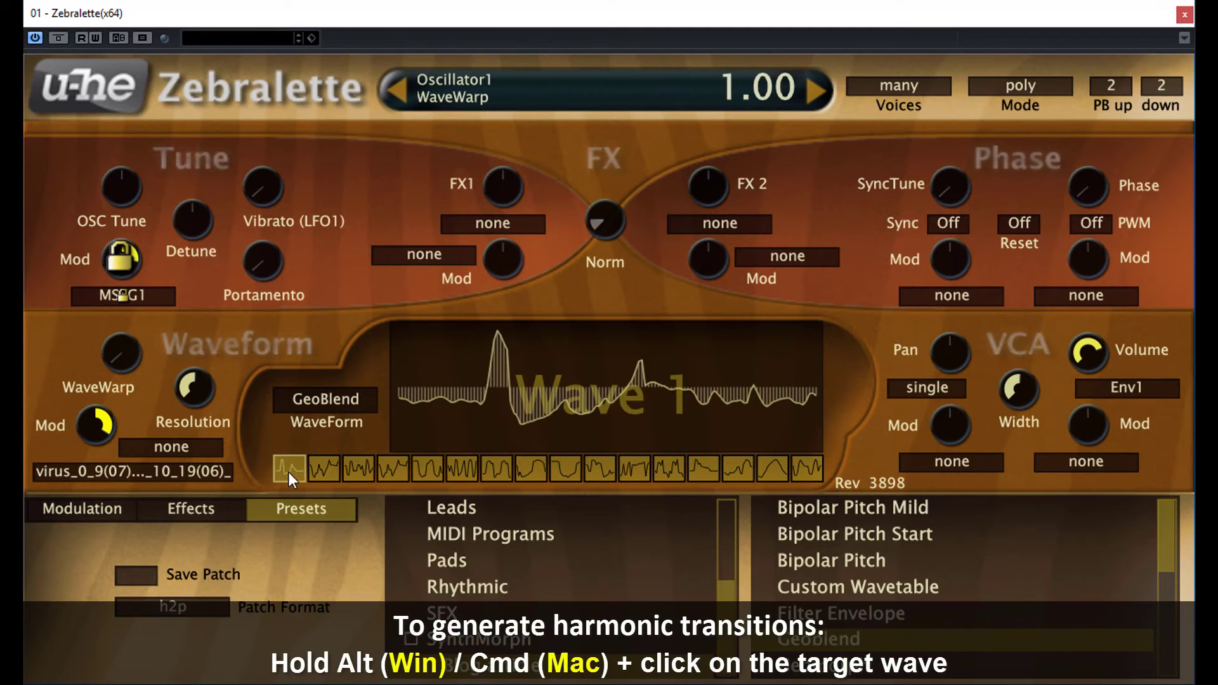
{"action": "left_click", "coordinate": [492, 472], "text": "alt"}
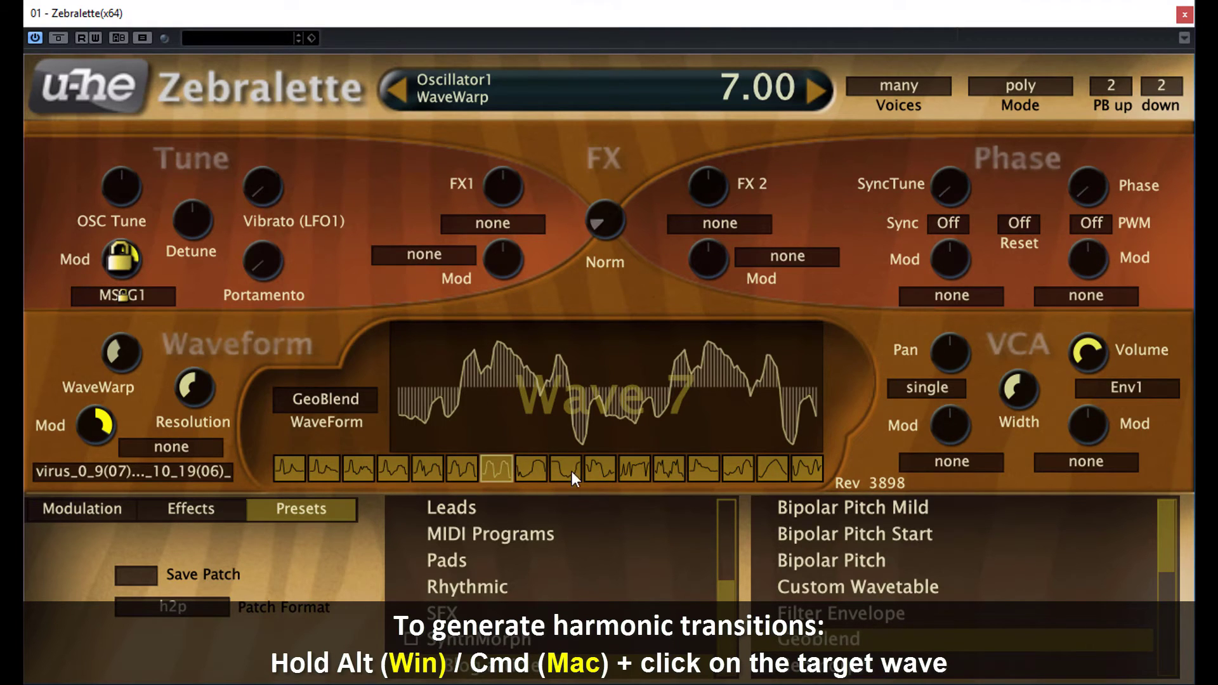
{"action": "left_click", "coordinate": [646, 469], "text": "alt"}
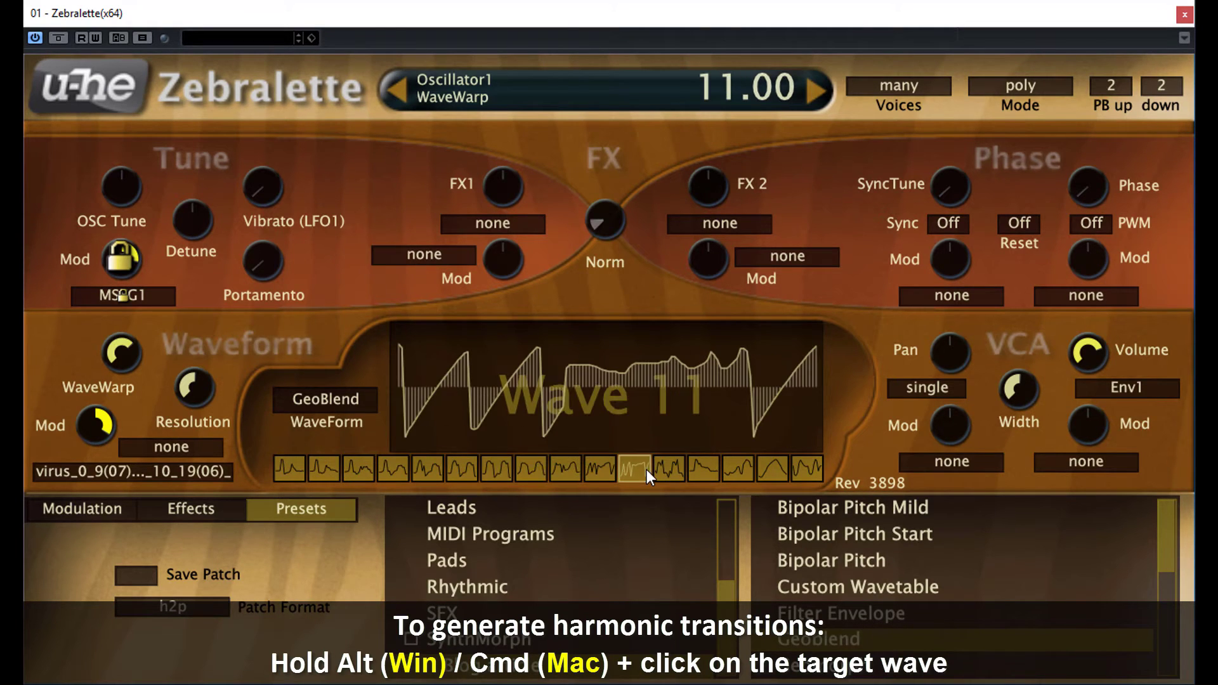
{"action": "left_click", "coordinate": [808, 471], "text": "alt"}
{"action": "left_click_drag", "start_coordinate": [770, 474], "coordinate": [279, 480]}
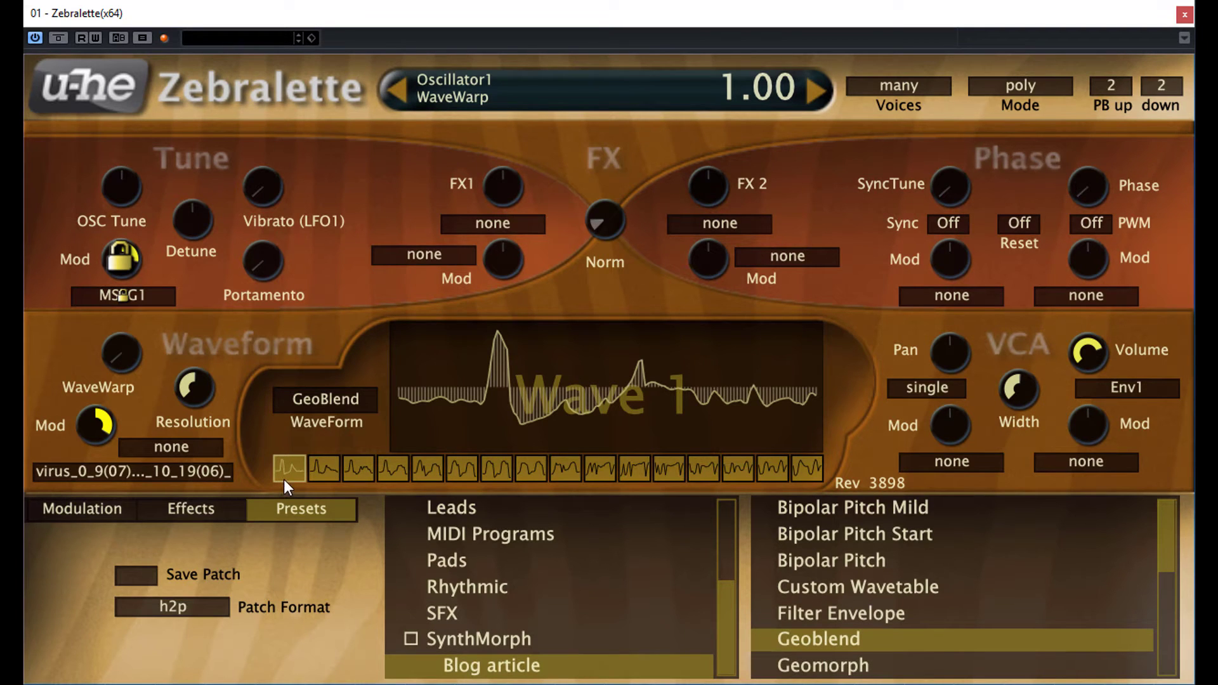
{"action": "mouse_move", "coordinate": [283, 479]}
{"action": "left_mouse_down"}
{"action": "mouse_move", "coordinate": [811, 491]}
{"action": "mouse_move", "coordinate": [267, 495]}
{"action": "left_mouse_up"}
- Return the oscillator to GeoMorph mode and step through its waves up to 11
{"action": "left_click", "coordinate": [322, 401]}
{"action": "left_click", "coordinate": [350, 415]}
{"action": "mouse_move", "coordinate": [294, 465]}
{"action": "left_mouse_down"}
{"action": "mouse_move", "coordinate": [798, 482]}
{"action": "mouse_move", "coordinate": [298, 482]}
{"action": "left_mouse_up"}
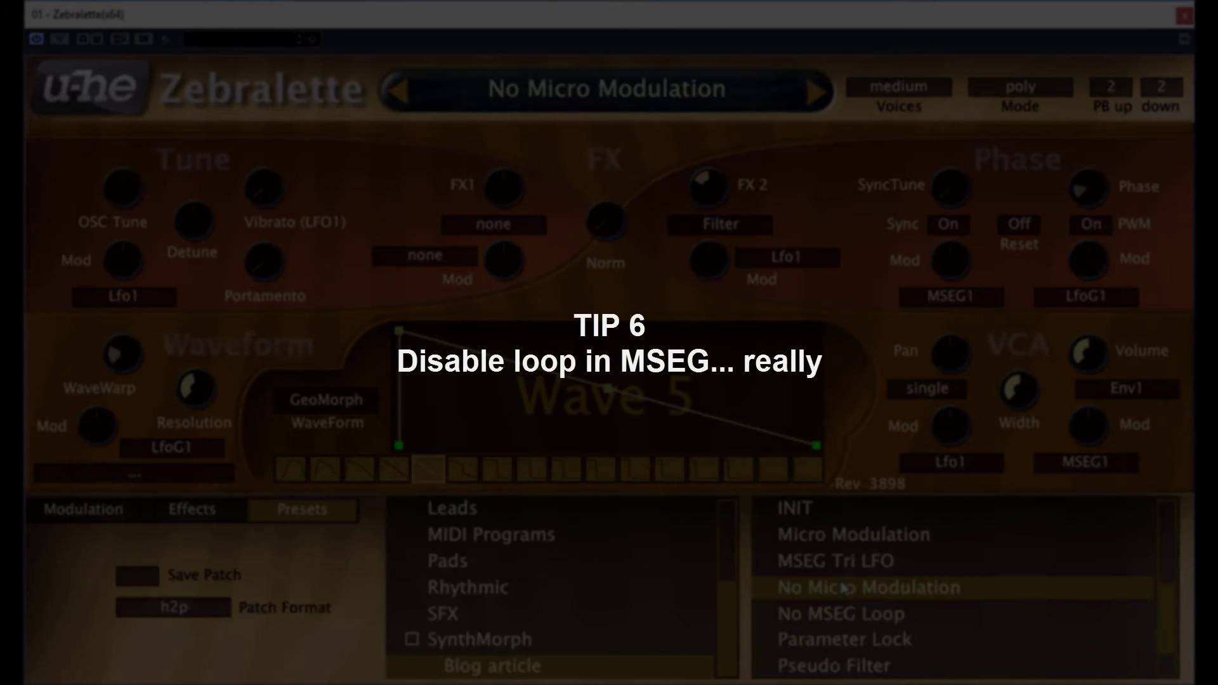
- Load the No MSEG Loop preset and show its modulation settings
{"action": "left_click", "coordinate": [829, 621]}
{"action": "left_click", "coordinate": [105, 510]}
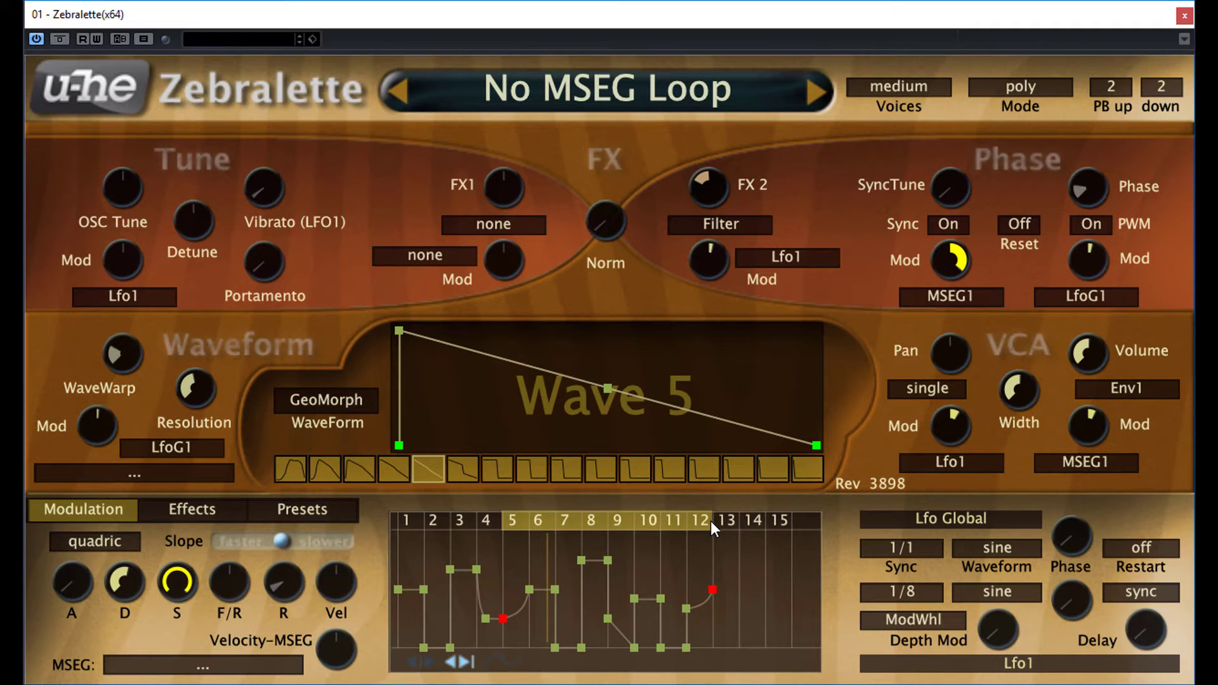
- Move the MSEG loop start to step 12 so only step 12 loops, then check the editor options
{"action": "left_click_drag", "start_coordinate": [711, 520], "coordinate": [498, 529]}
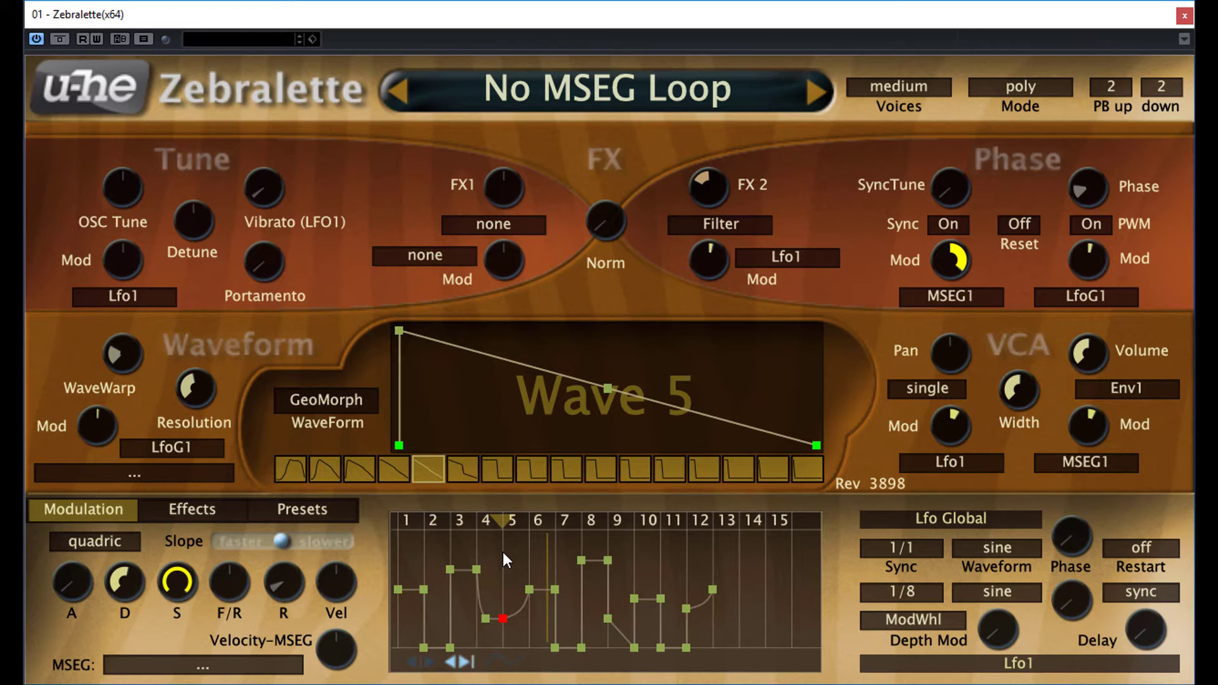
{"action": "key", "text": "ctrl+z"}
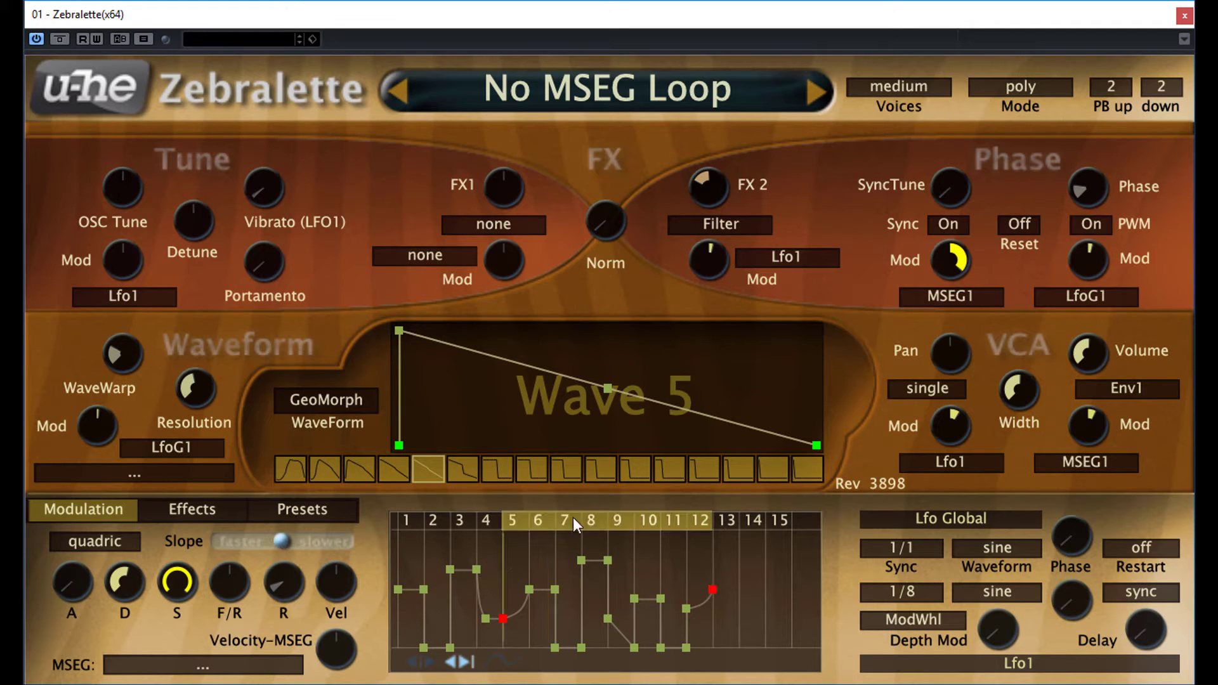
{"action": "left_click_drag", "start_coordinate": [502, 527], "coordinate": [718, 527]}
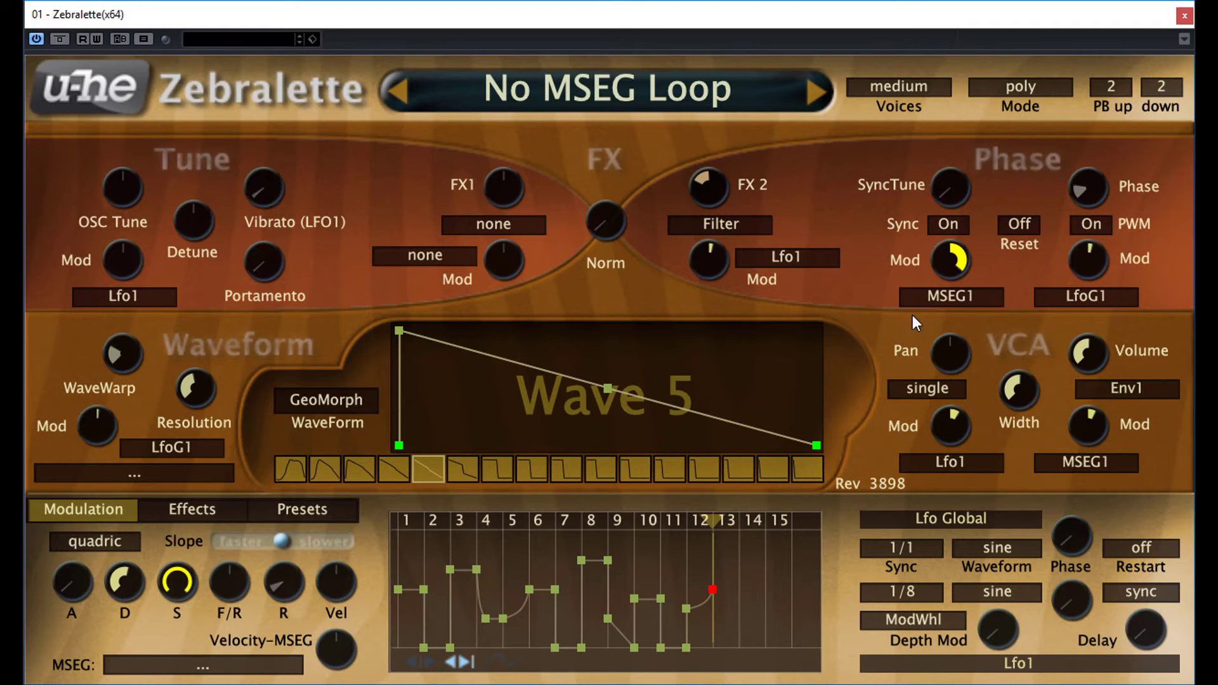
{"action": "right_click", "coordinate": [542, 542]}
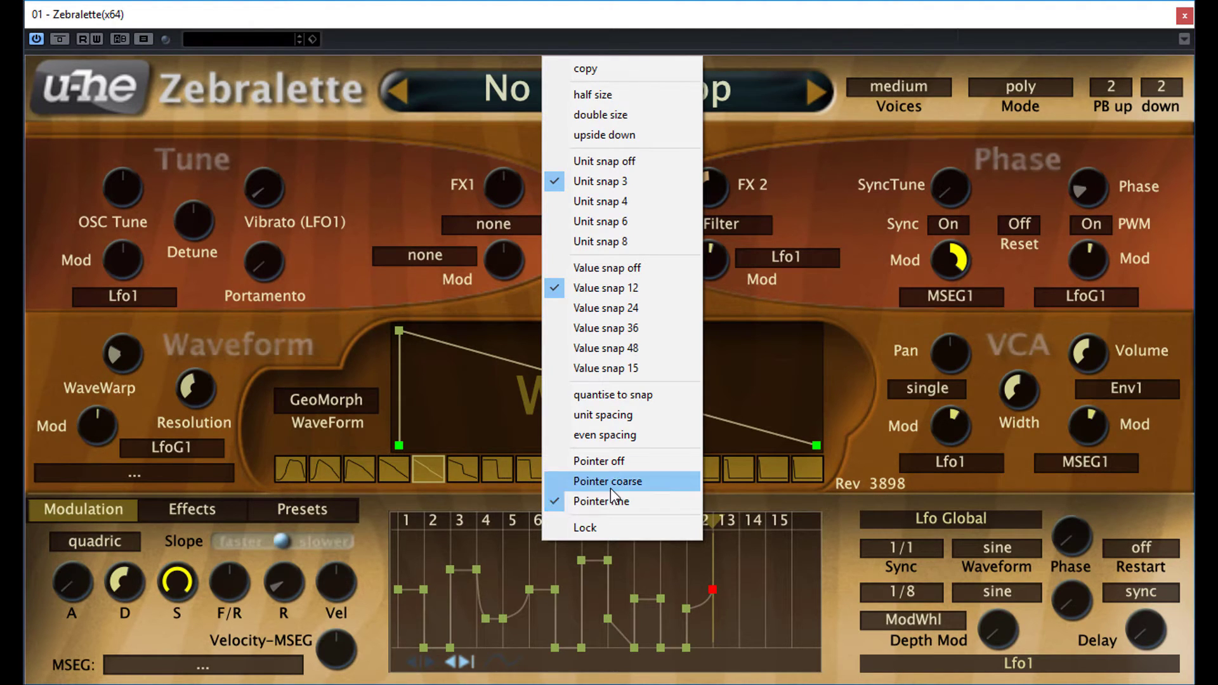
{"action": "left_click", "coordinate": [595, 14]}
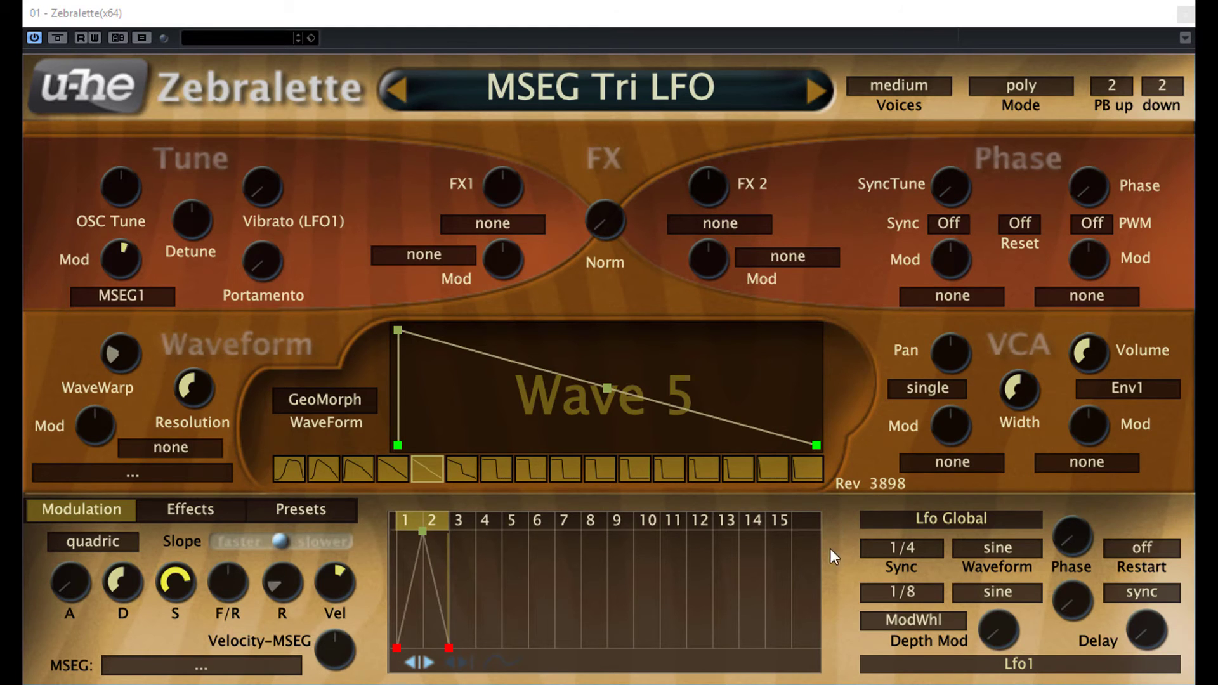
- Change LFO1's Restart mode from sync to single
{"action": "left_click", "coordinate": [963, 466]}
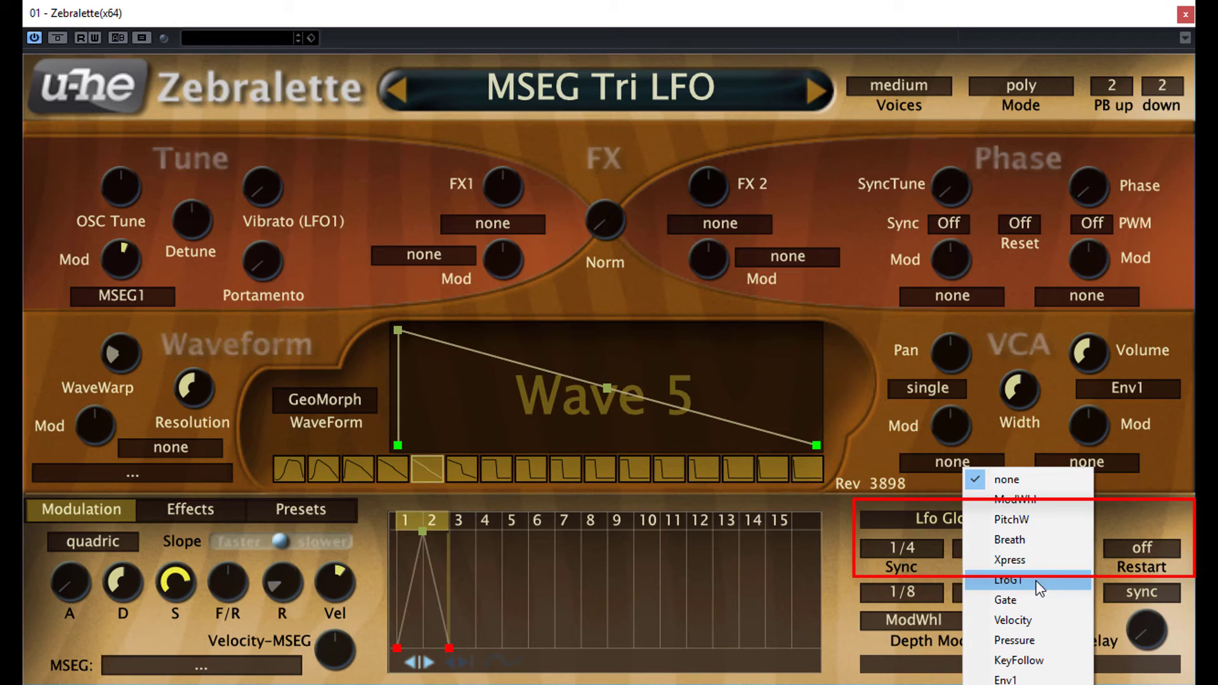
{"action": "left_click", "coordinate": [1137, 509]}
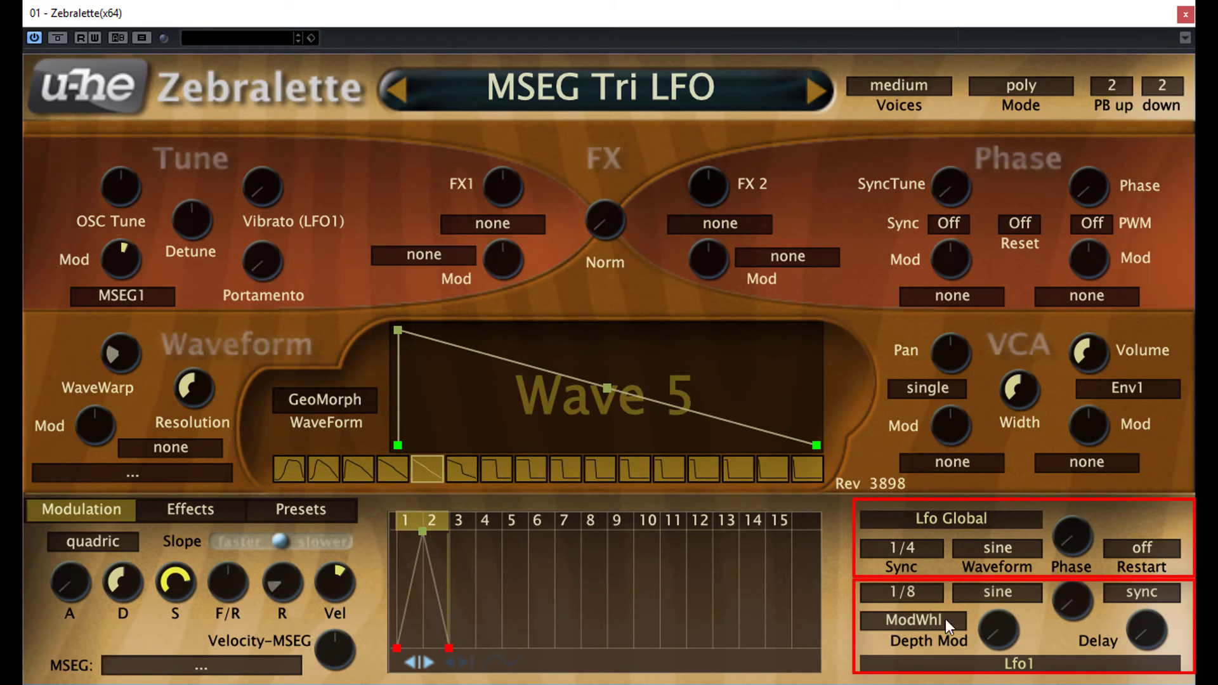
{"action": "left_click", "coordinate": [1146, 595]}
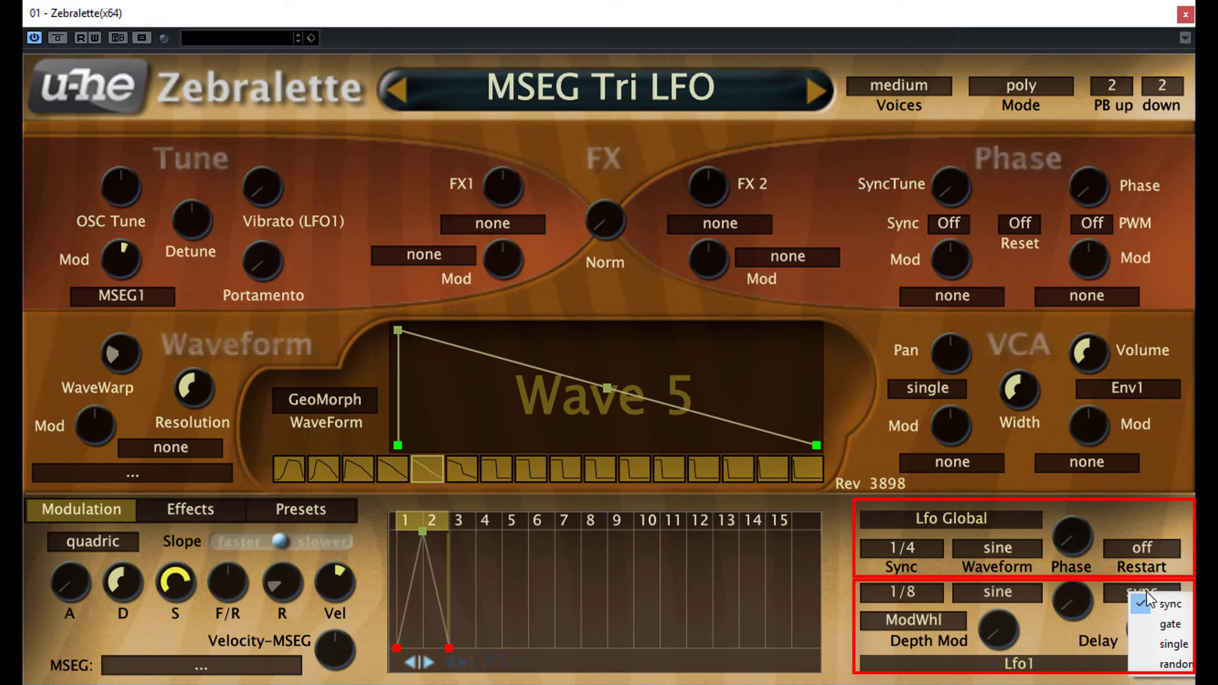
{"action": "left_click", "coordinate": [1150, 643]}
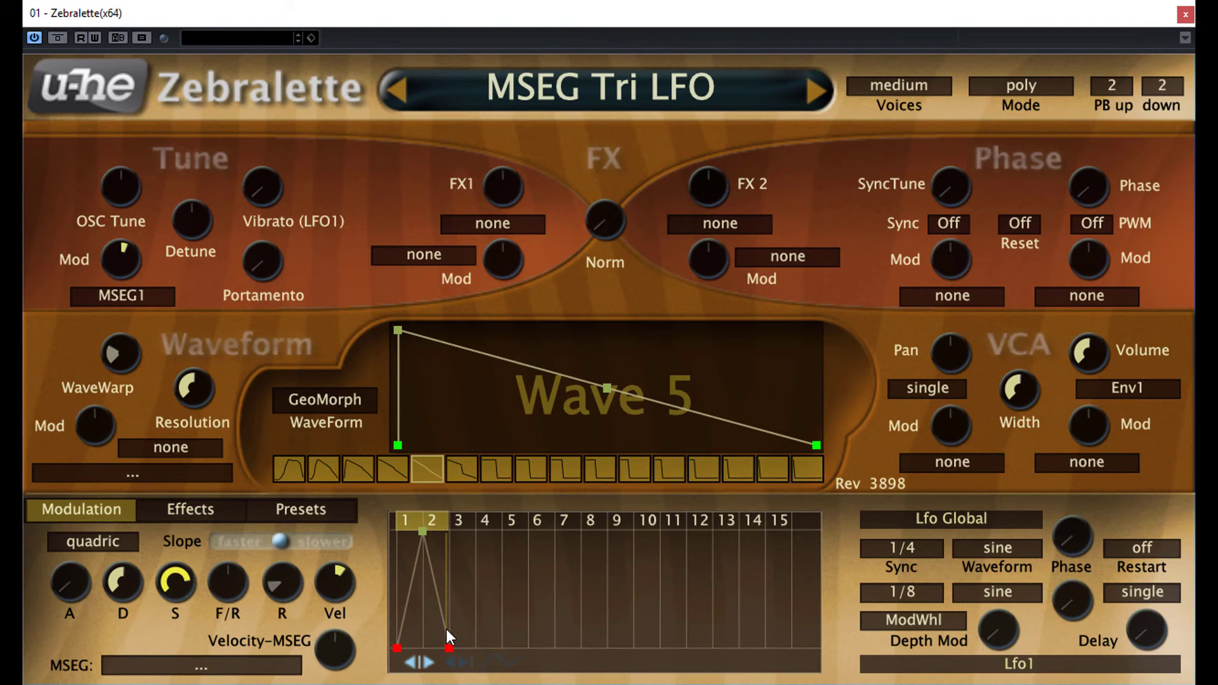
- Halve the MSEG triangle's length three times via the editor's options menu
{"action": "right_click", "coordinate": [453, 559]}
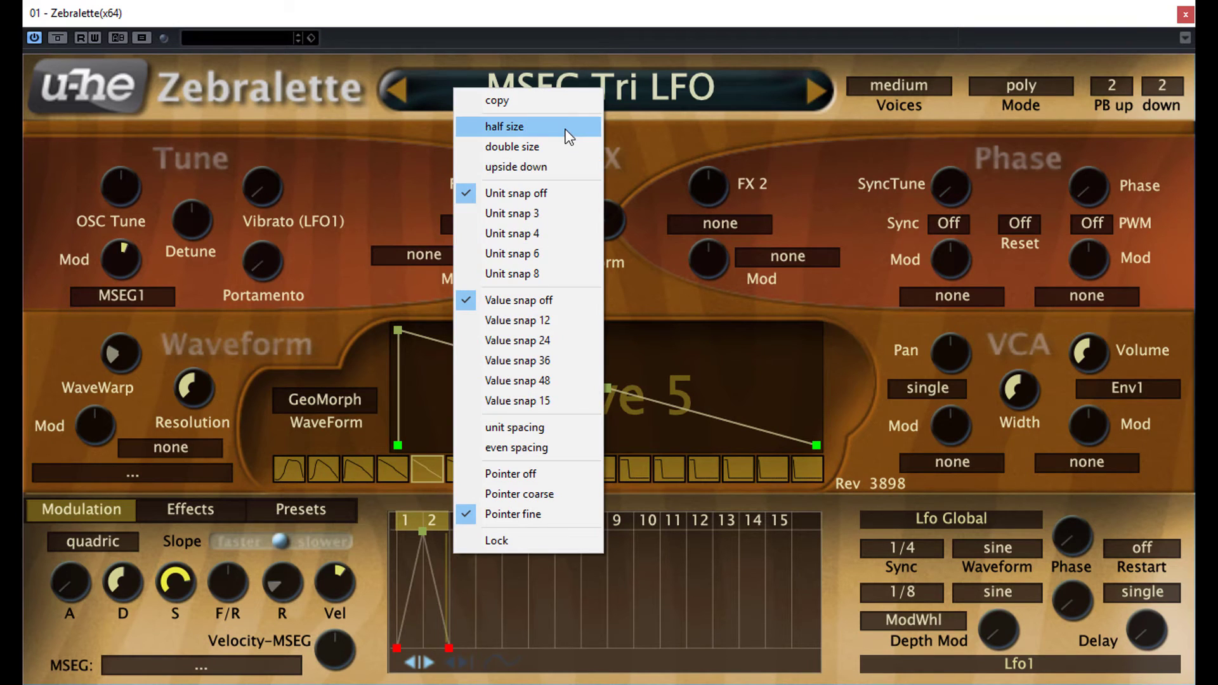
{"action": "left_click", "coordinate": [559, 127]}
{"action": "right_click", "coordinate": [471, 559]}
{"action": "left_click", "coordinate": [542, 137]}
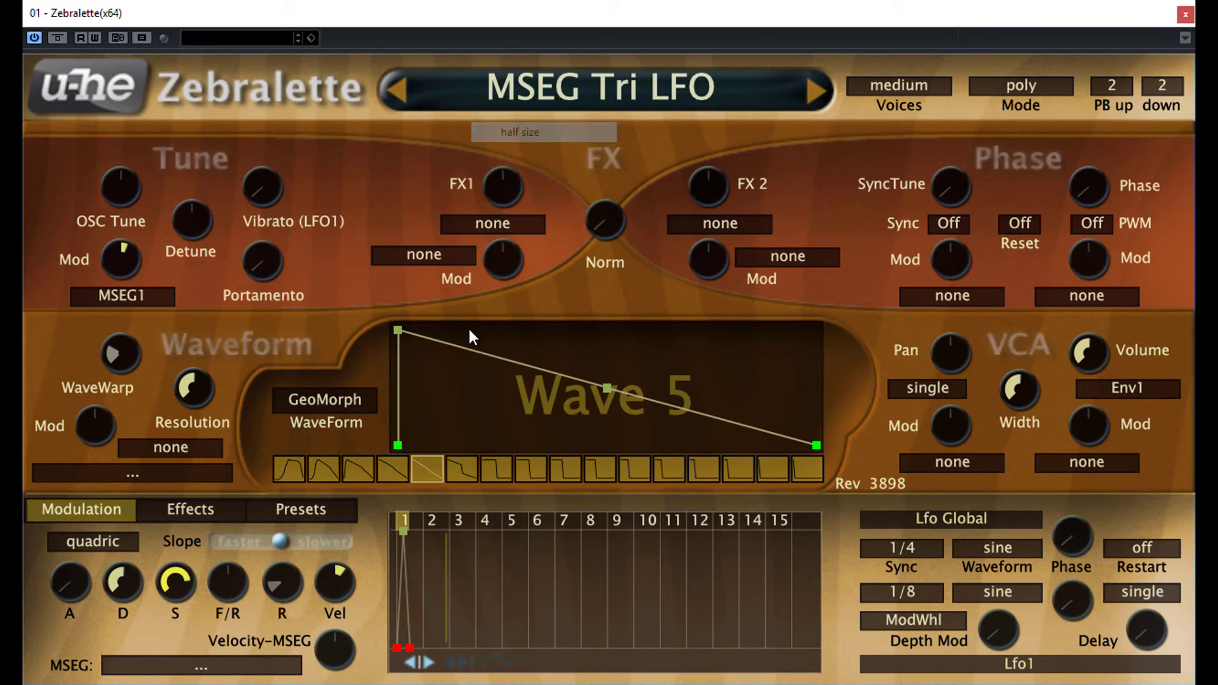
{"action": "right_click", "coordinate": [452, 564]}
{"action": "left_click", "coordinate": [525, 134]}
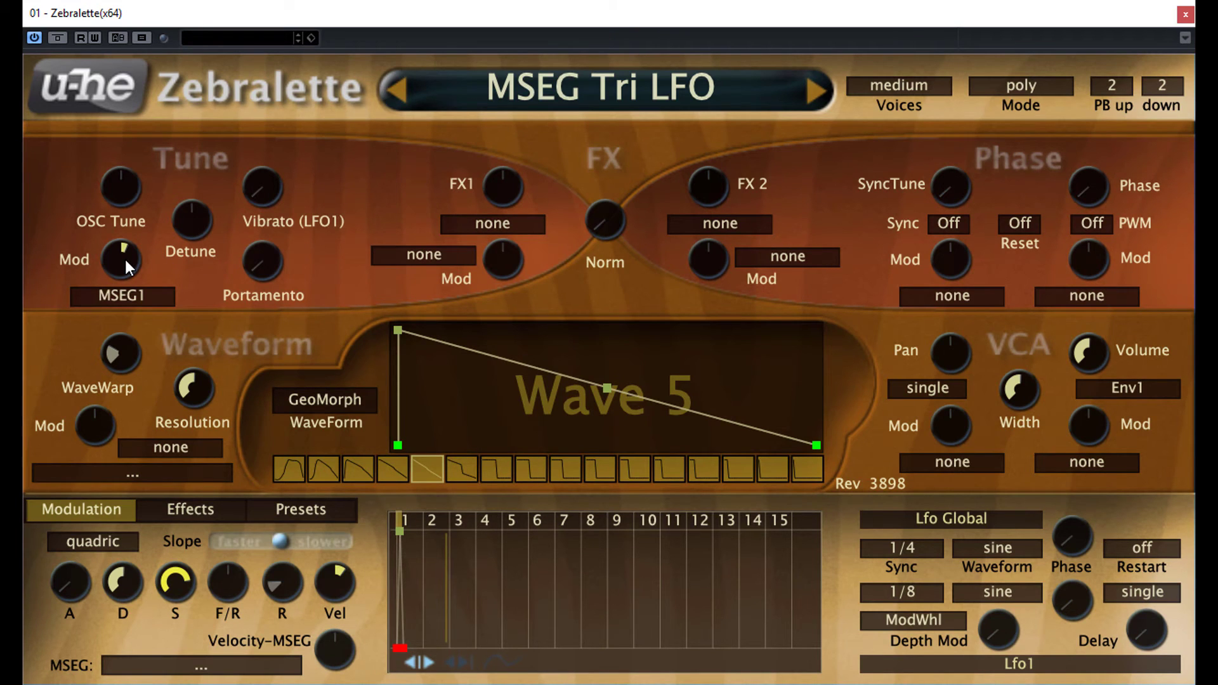
- Lower the Tune Mod depth to 1.00 with the mouse wheel
{"action": "scroll", "coordinate": [124, 260], "scroll_direction": "down", "scroll_amount": 6}
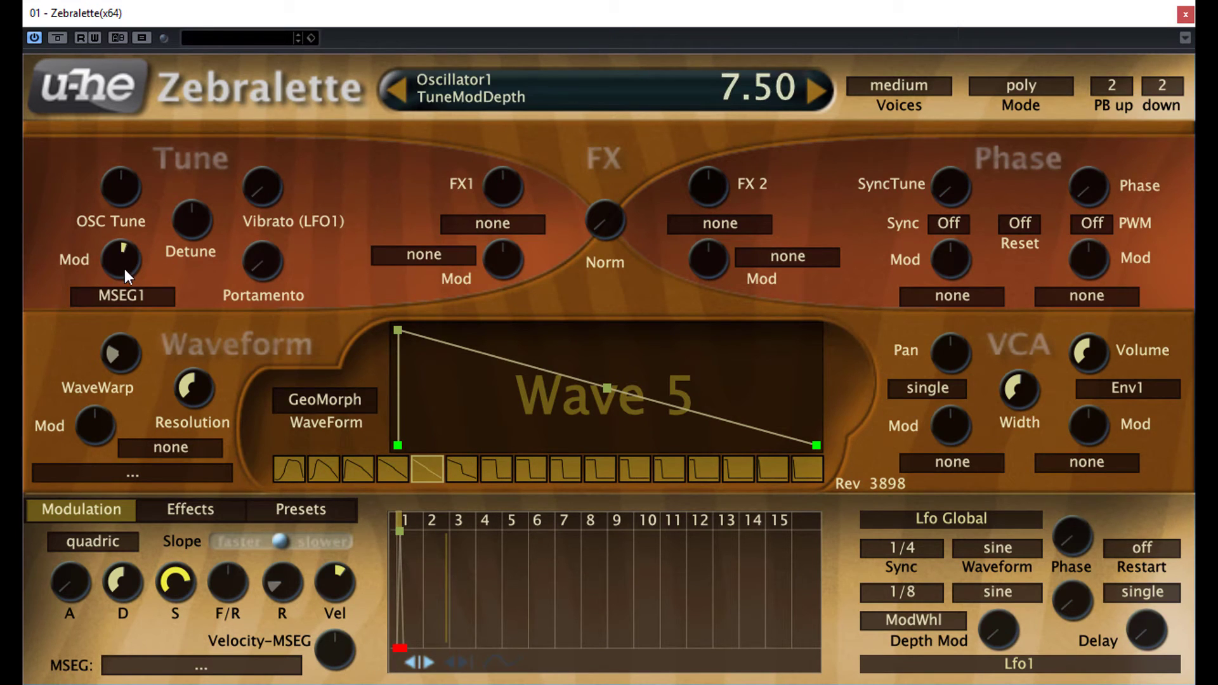
{"action": "scroll", "coordinate": [124, 274], "scroll_direction": "down", "scroll_amount": 8}
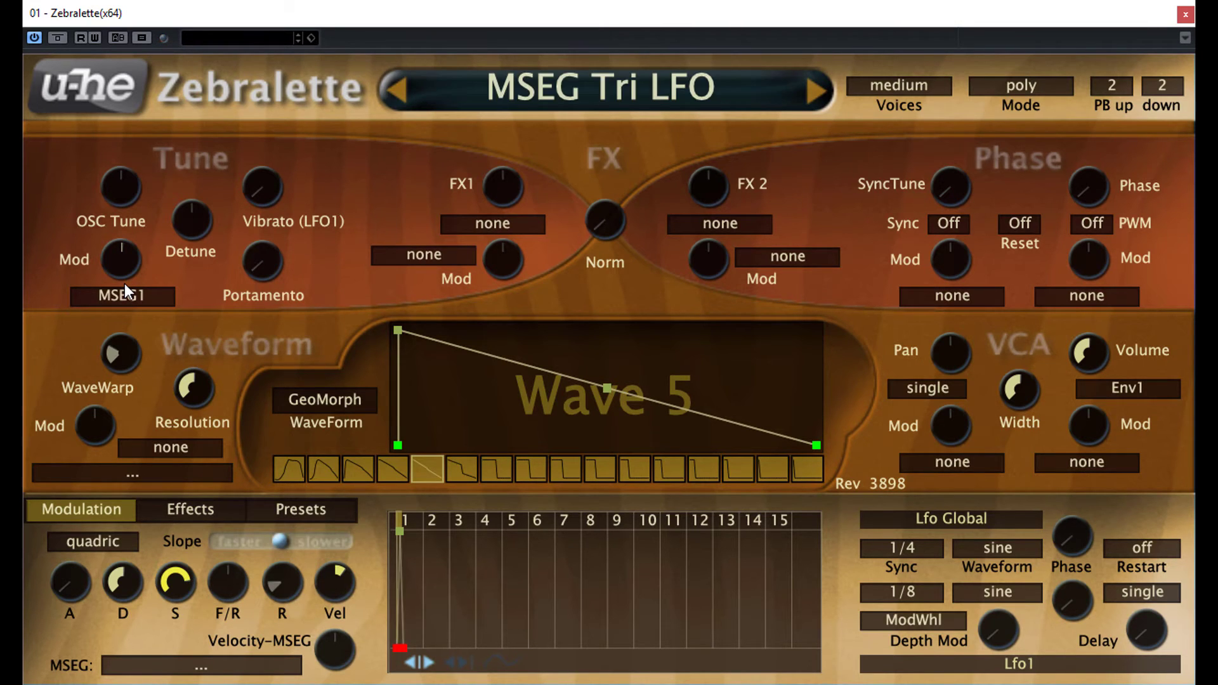
{"action": "scroll", "coordinate": [127, 285], "scroll_direction": "down", "scroll_amount": 1}
{"action": "scroll", "coordinate": [127, 284], "scroll_direction": "down", "scroll_amount": 1}
- Load the Vibrato preset from the preset browser and return to the Modulation tab
{"action": "left_click", "coordinate": [298, 509]}
{"action": "left_click", "coordinate": [839, 666]}
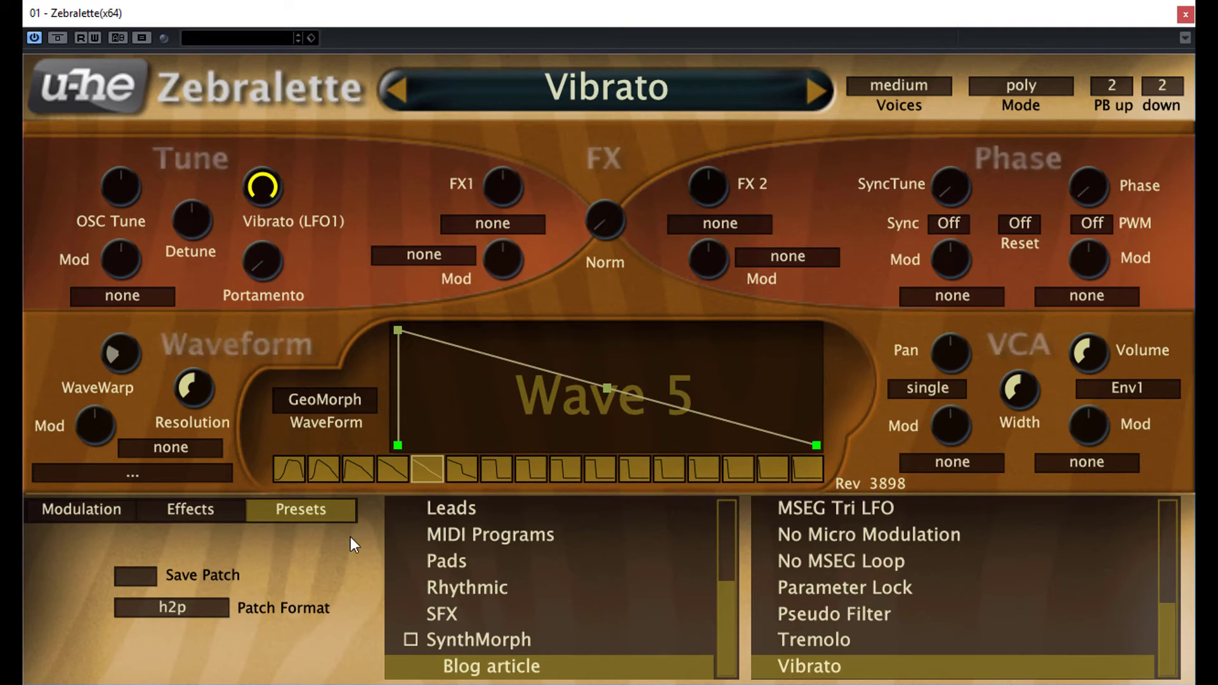
{"action": "left_click", "coordinate": [111, 511]}
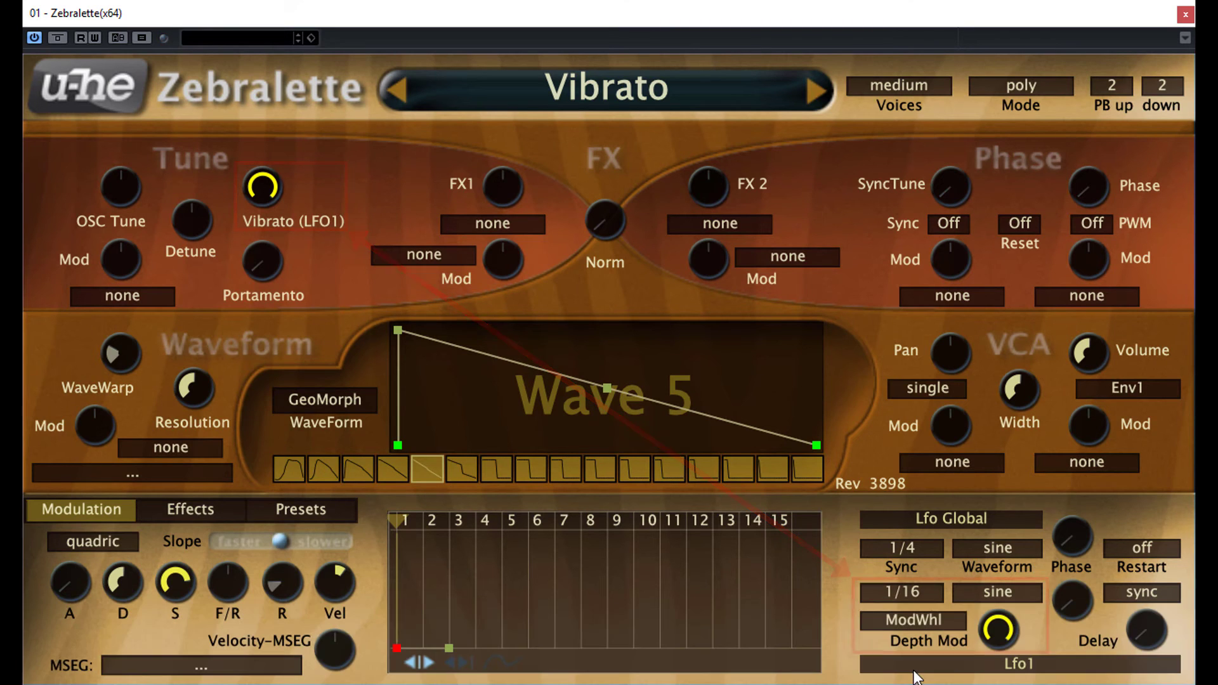
- Load the Tremolo preset and go back to the Modulation tab
{"action": "left_click", "coordinate": [294, 514]}
{"action": "left_click", "coordinate": [868, 645]}
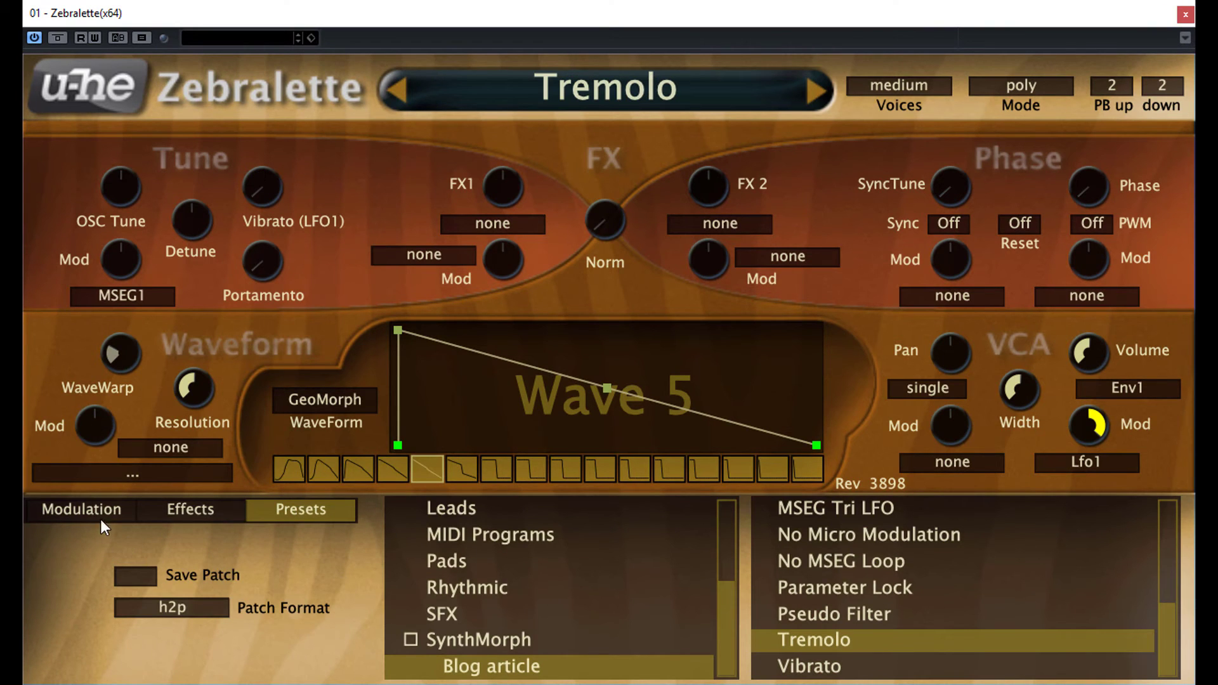
{"action": "left_click", "coordinate": [76, 506]}
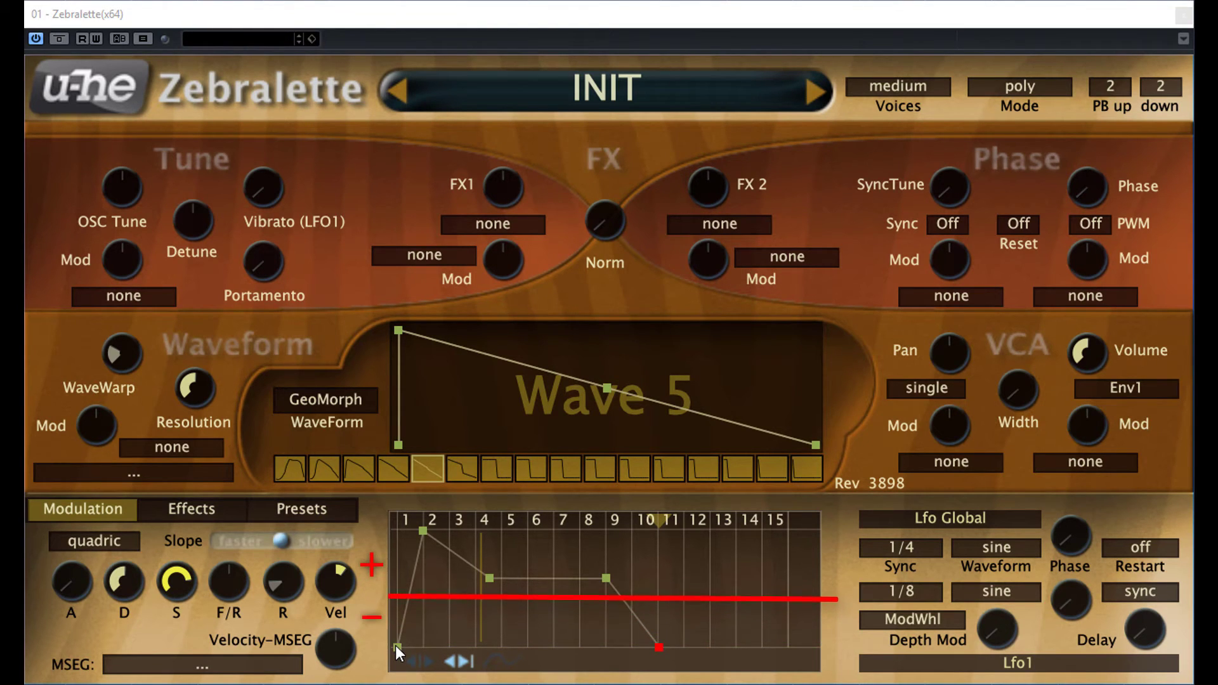
- Drag the first MSEG point up from the bottom to the centre line
{"action": "mouse_move", "coordinate": [394, 645]}
{"action": "left_mouse_down"}
{"action": "mouse_move", "coordinate": [405, 600]}
{"action": "mouse_move", "coordinate": [435, 595]}
{"action": "mouse_move", "coordinate": [485, 648]}
{"action": "left_mouse_up"}
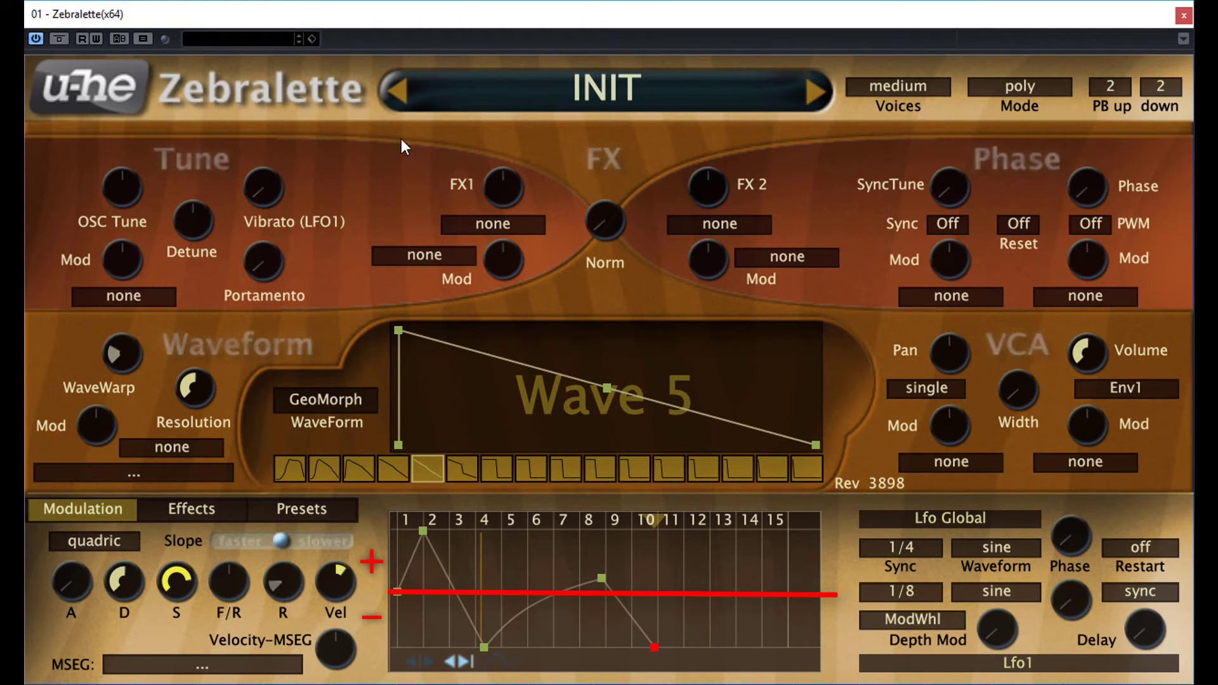
- Restore the MSEG shape, tune OSC to -3.00, and set MSEG1 as Tune Mod at 6.50
{"action": "left_click", "coordinate": [400, 92]}
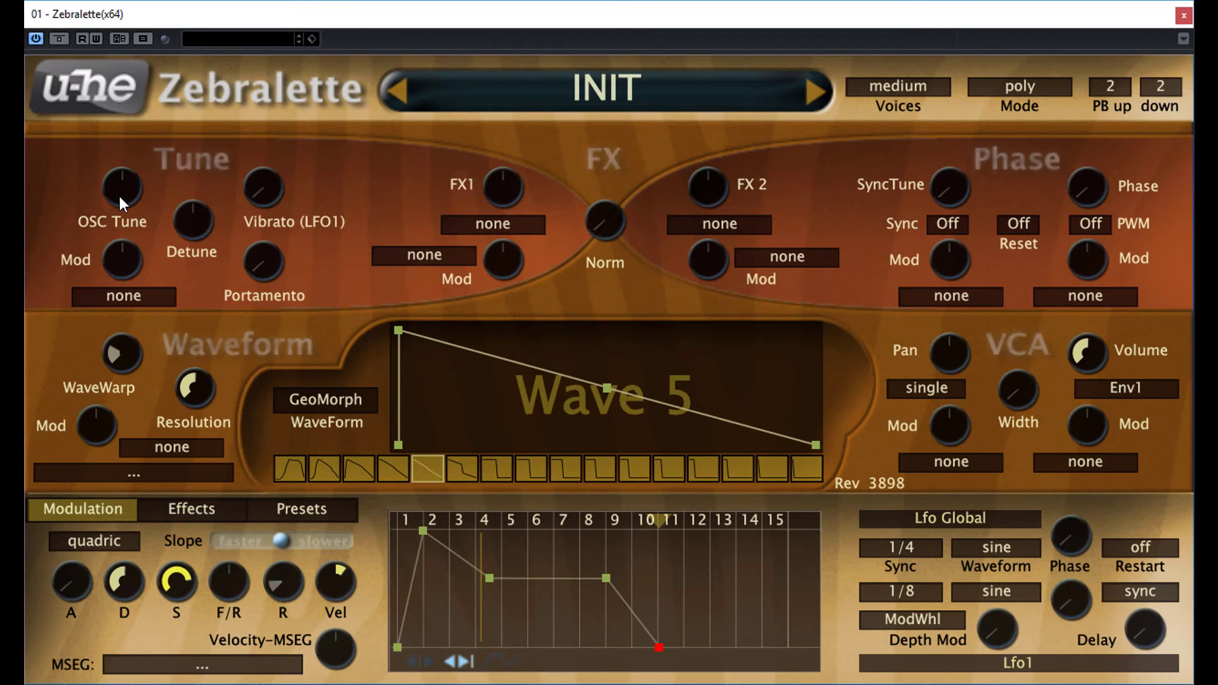
{"action": "left_click_drag", "start_coordinate": [119, 197], "coordinate": [122, 204]}
{"action": "left_click", "coordinate": [128, 298]}
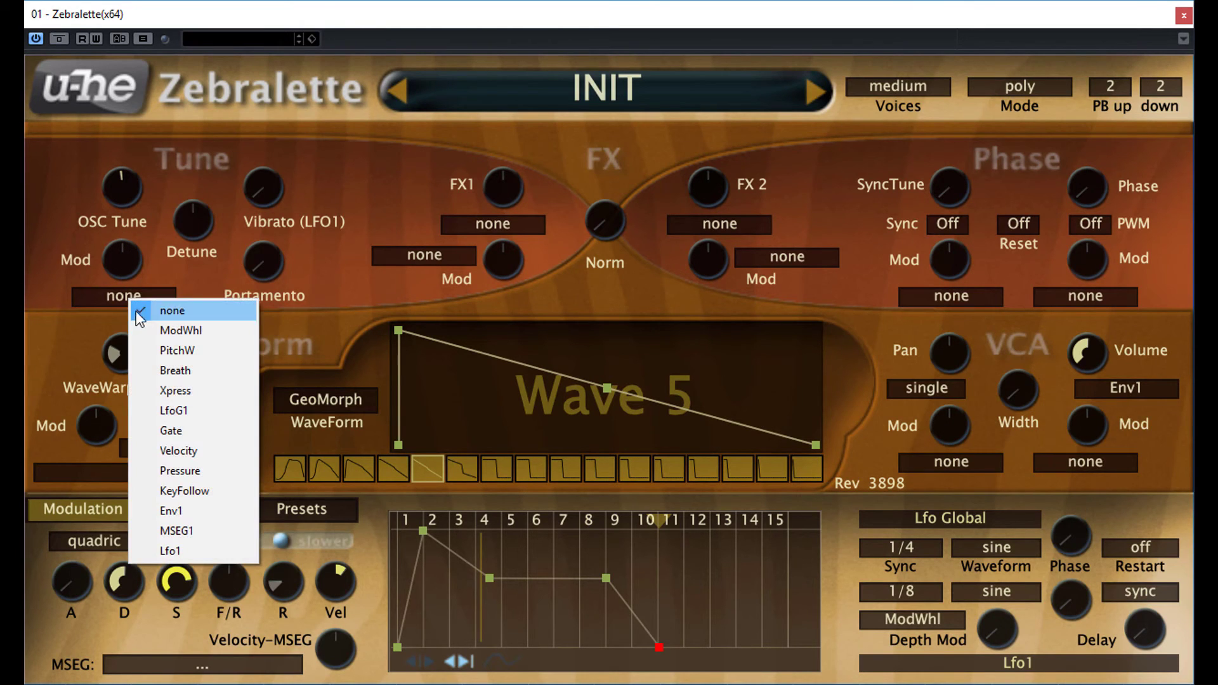
{"action": "left_click", "coordinate": [199, 528]}
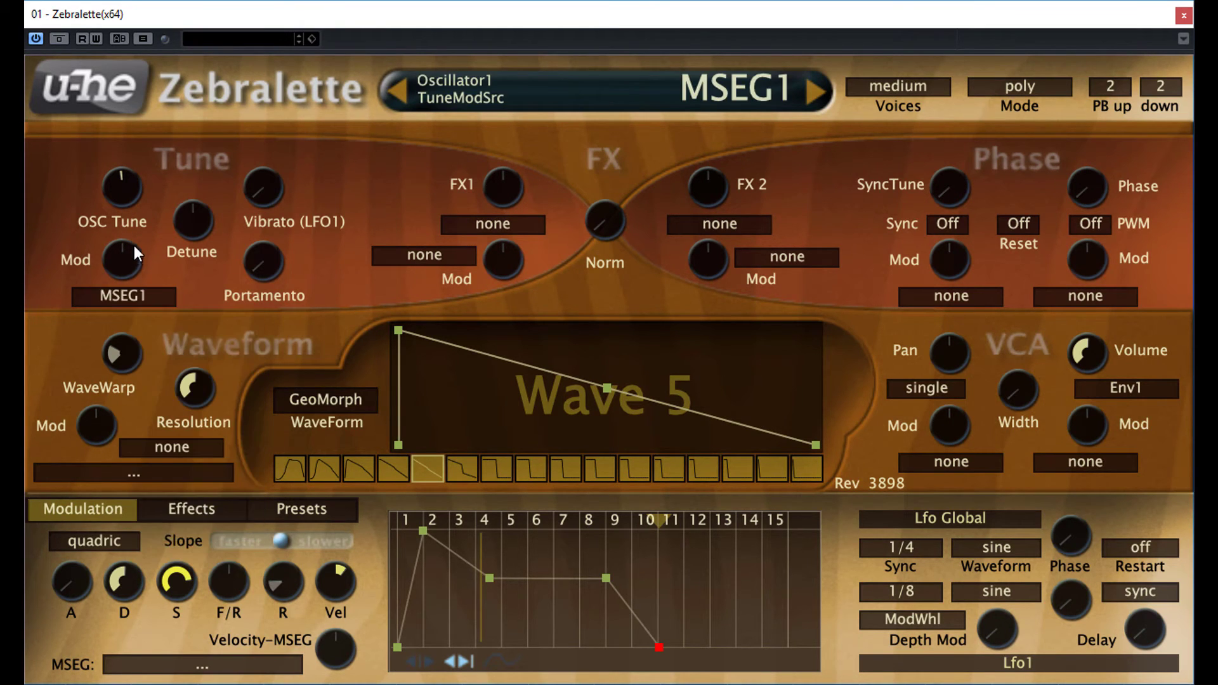
{"action": "mouse_move", "coordinate": [129, 263]}
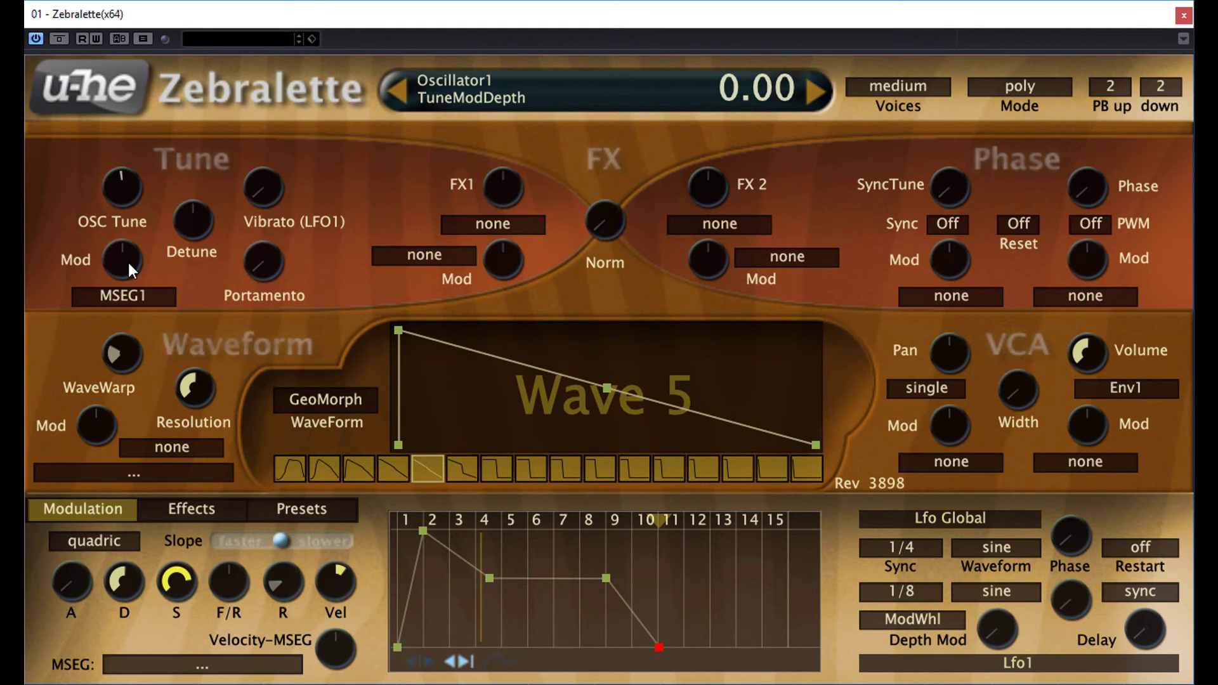
{"action": "scroll", "coordinate": [129, 263], "scroll_direction": "up", "scroll_amount": 4}
{"action": "scroll", "coordinate": [129, 256], "scroll_direction": "up", "scroll_amount": 7}
{"action": "scroll", "coordinate": [124, 248], "scroll_direction": "up", "scroll_amount": 2}
{"action": "left_click_drag", "start_coordinate": [124, 245], "coordinate": [125, 243]}
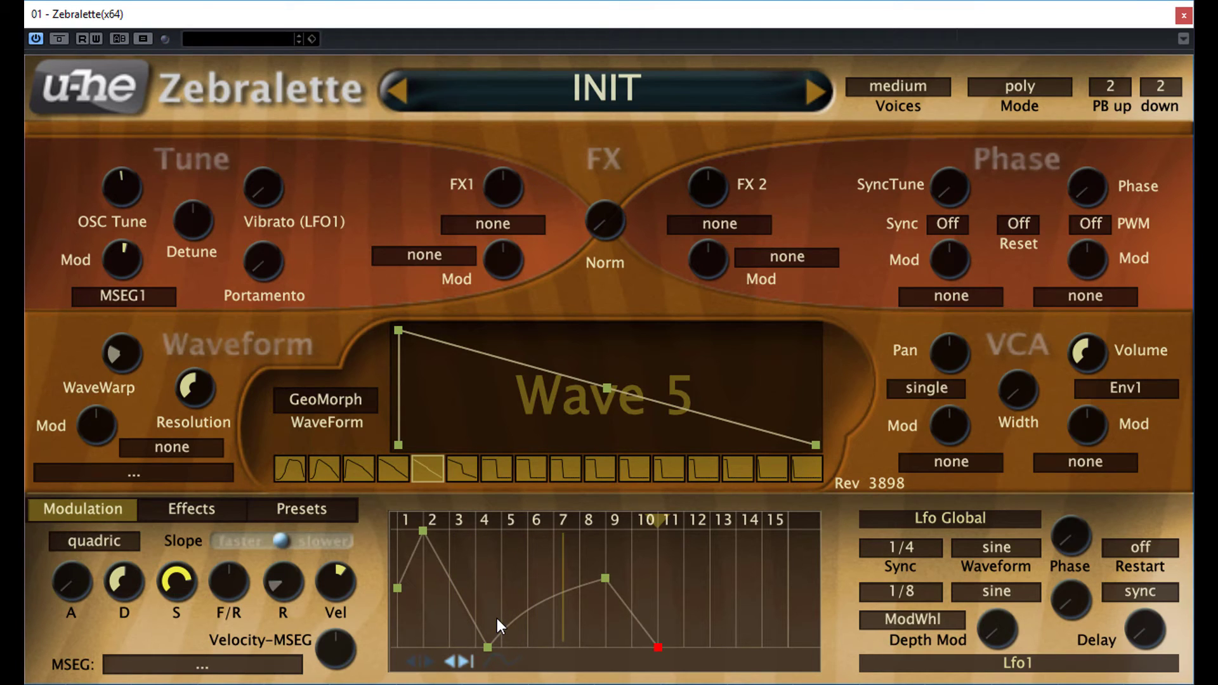
- Drop OSC Tune to -15.00 and raise the MSEG1 Tune Mod depth to 17.00
{"action": "mouse_move", "coordinate": [124, 184]}
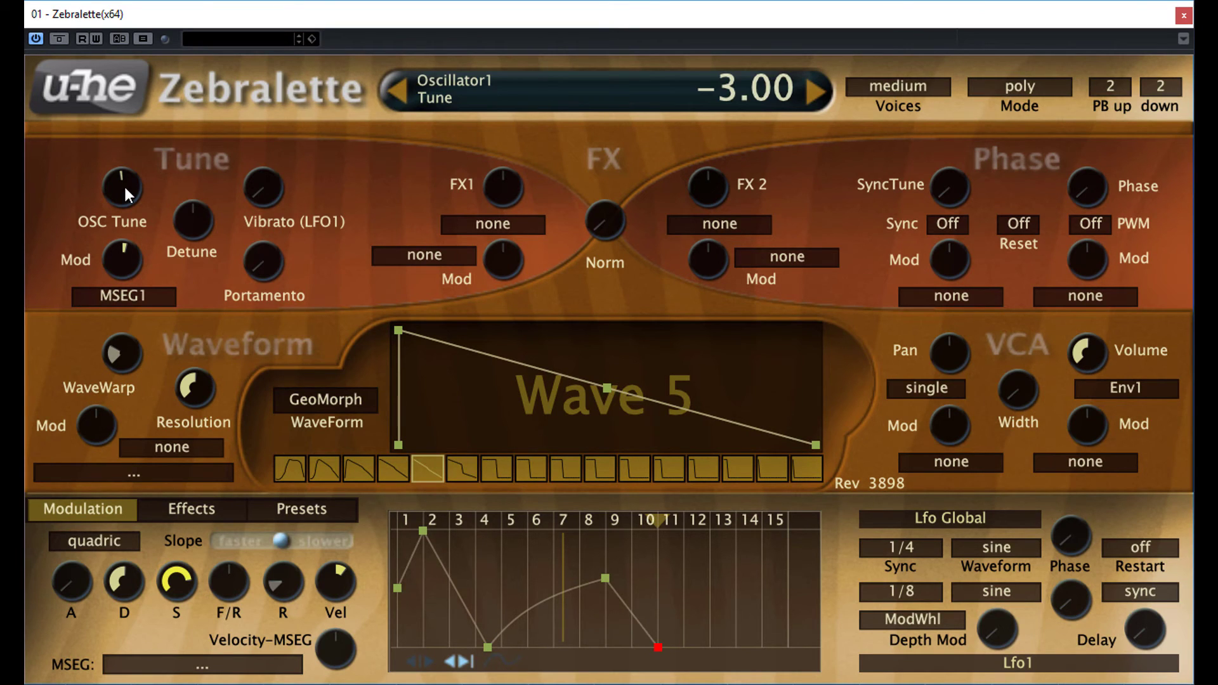
{"action": "left_click_drag", "start_coordinate": [124, 187], "coordinate": [135, 235]}
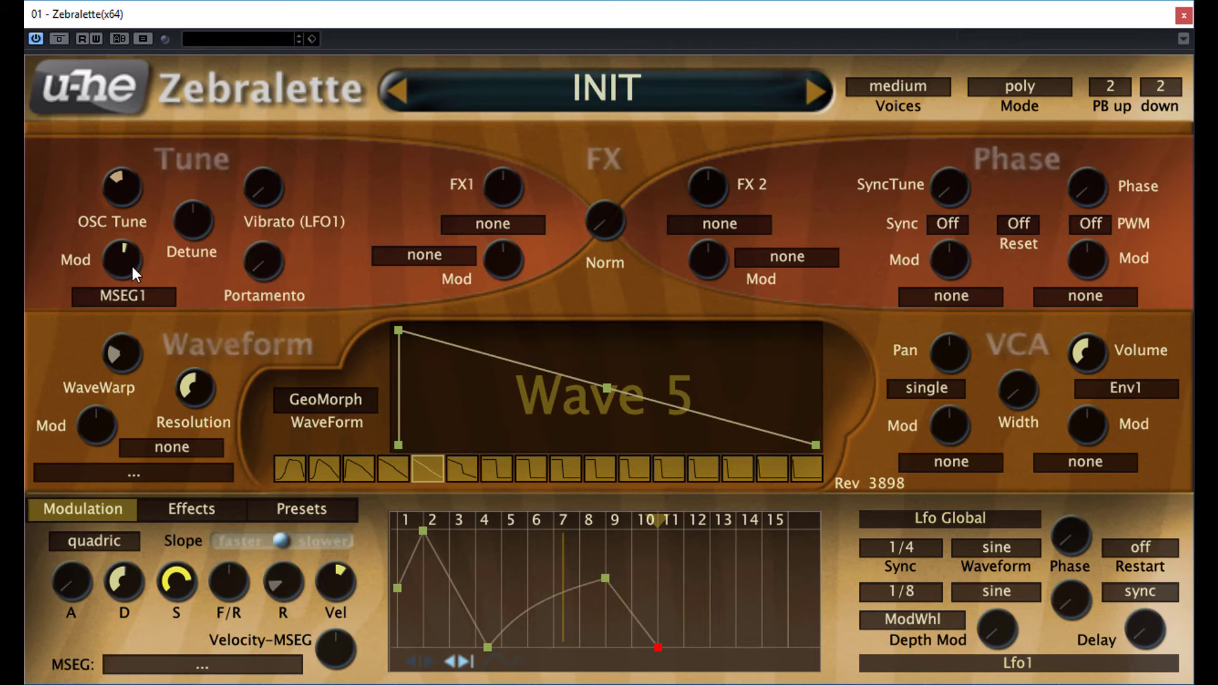
{"action": "left_click_drag", "start_coordinate": [132, 265], "coordinate": [151, 168]}
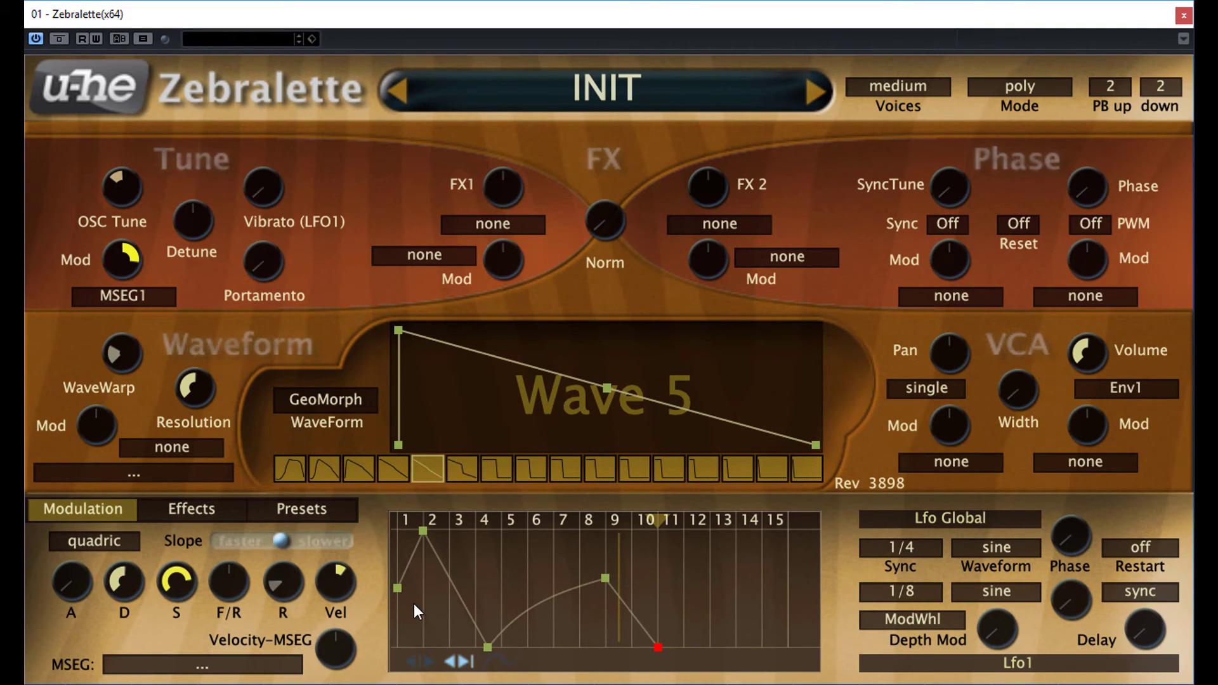
- Set MSEG value snap to 12 steps and try positions for the first point
{"action": "right_click", "coordinate": [426, 593]}
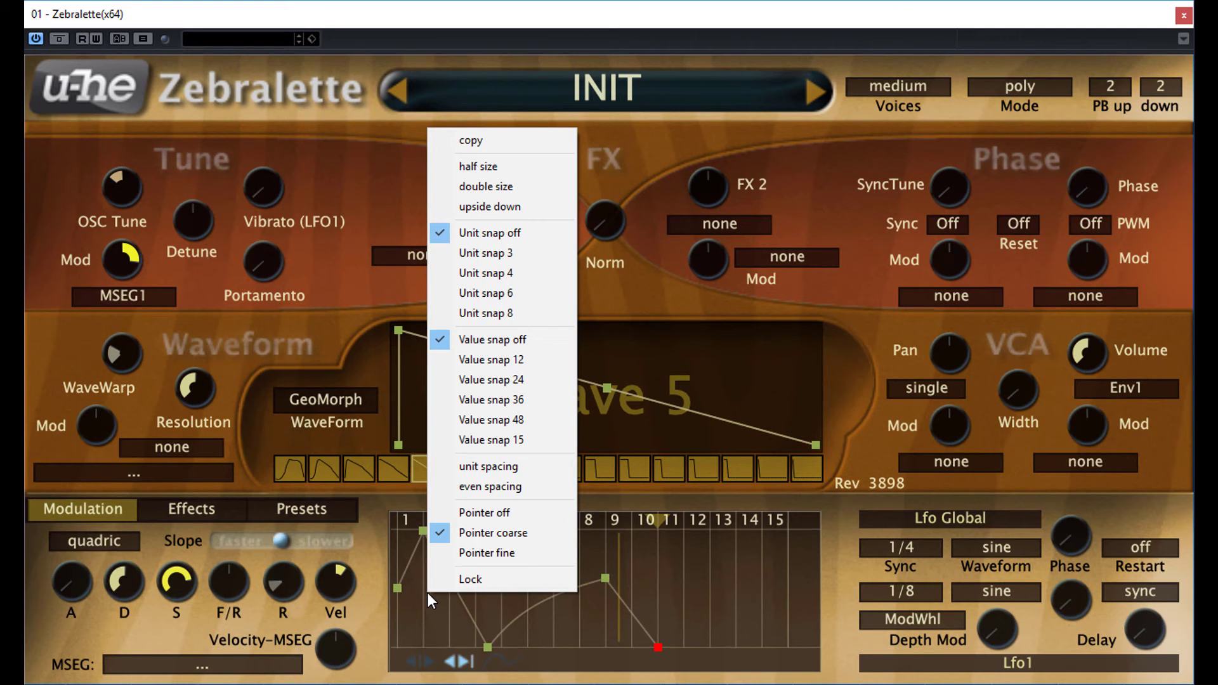
{"action": "left_click", "coordinate": [480, 361]}
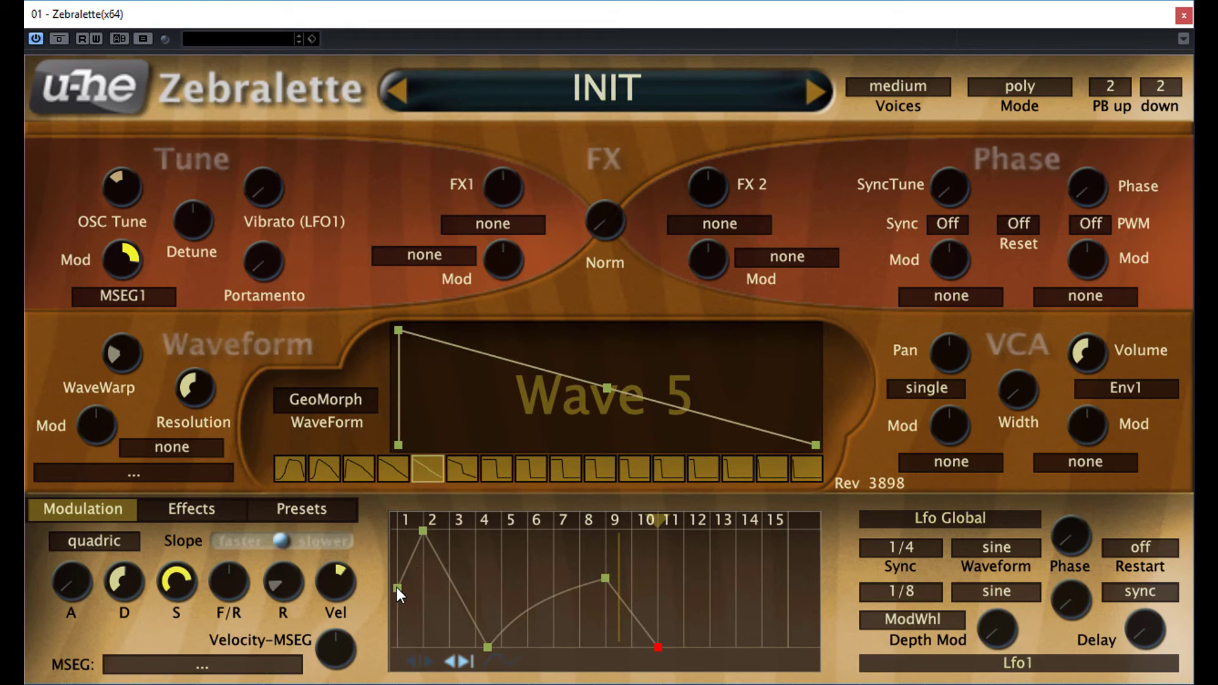
{"action": "left_click_drag", "start_coordinate": [396, 587], "coordinate": [397, 655]}
{"action": "left_click_drag", "start_coordinate": [399, 644], "coordinate": [401, 585]}
{"action": "left_click_drag", "start_coordinate": [399, 531], "coordinate": [397, 648]}
- Place the first and last MSEG points on the centre line
{"action": "right_click", "coordinate": [532, 592]}
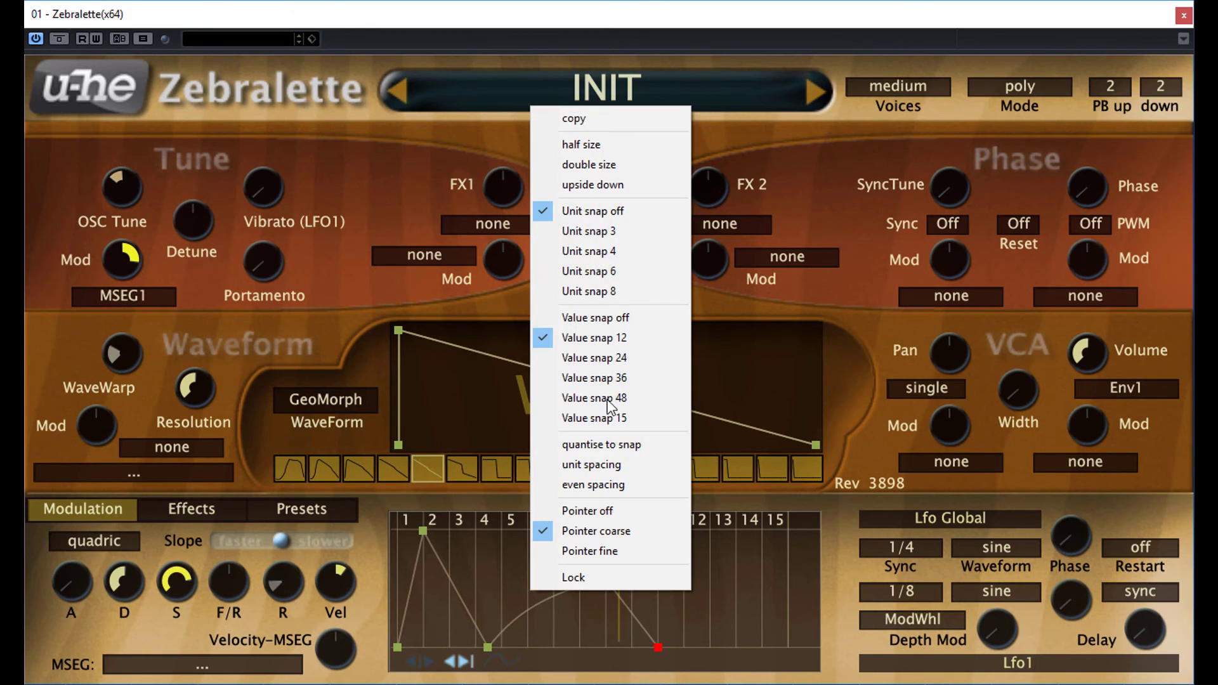
{"action": "left_click", "coordinate": [553, 653]}
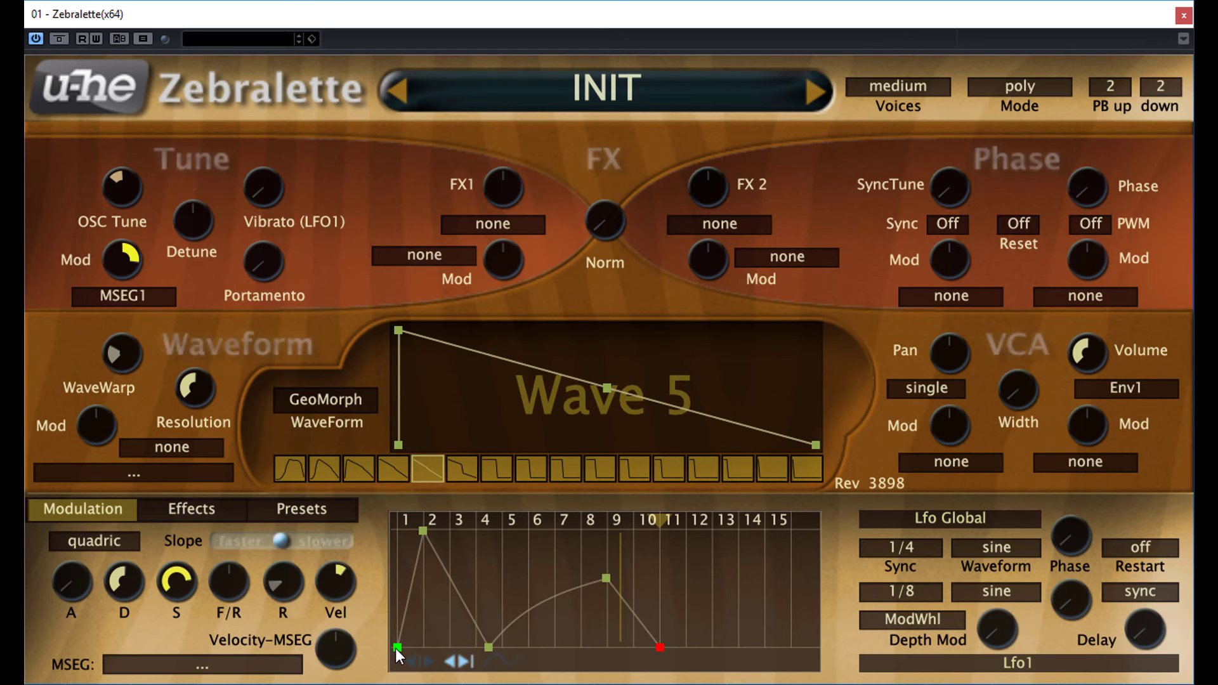
{"action": "left_click_drag", "start_coordinate": [397, 653], "coordinate": [400, 589]}
{"action": "left_click_drag", "start_coordinate": [659, 647], "coordinate": [659, 592]}
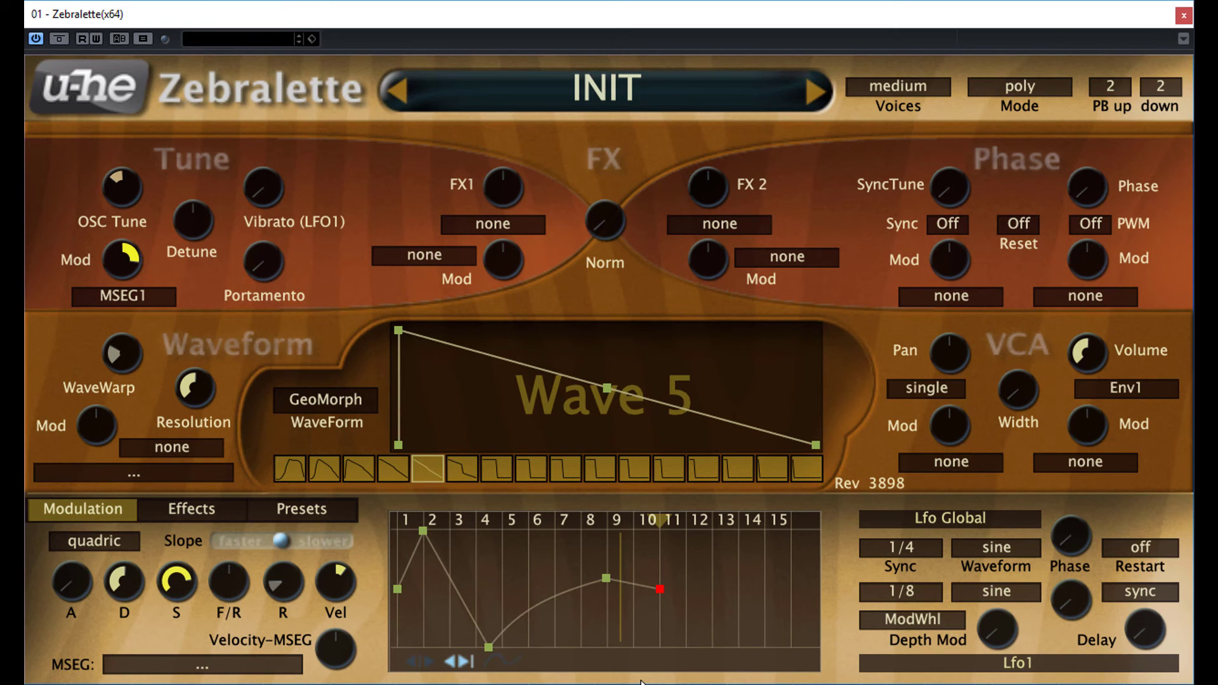
- Compress the MSEG envelope to a quarter of its length by halving it twice
{"action": "right_click", "coordinate": [559, 557]}
{"action": "left_click", "coordinate": [598, 109]}
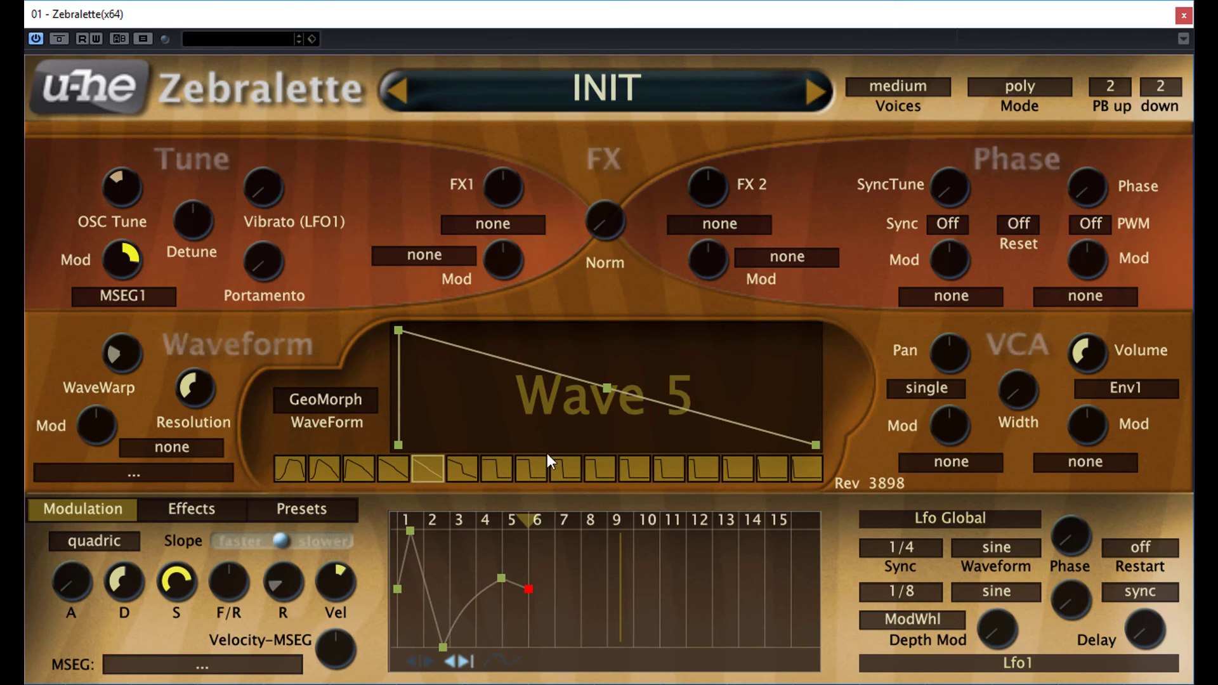
{"action": "right_click", "coordinate": [533, 523]}
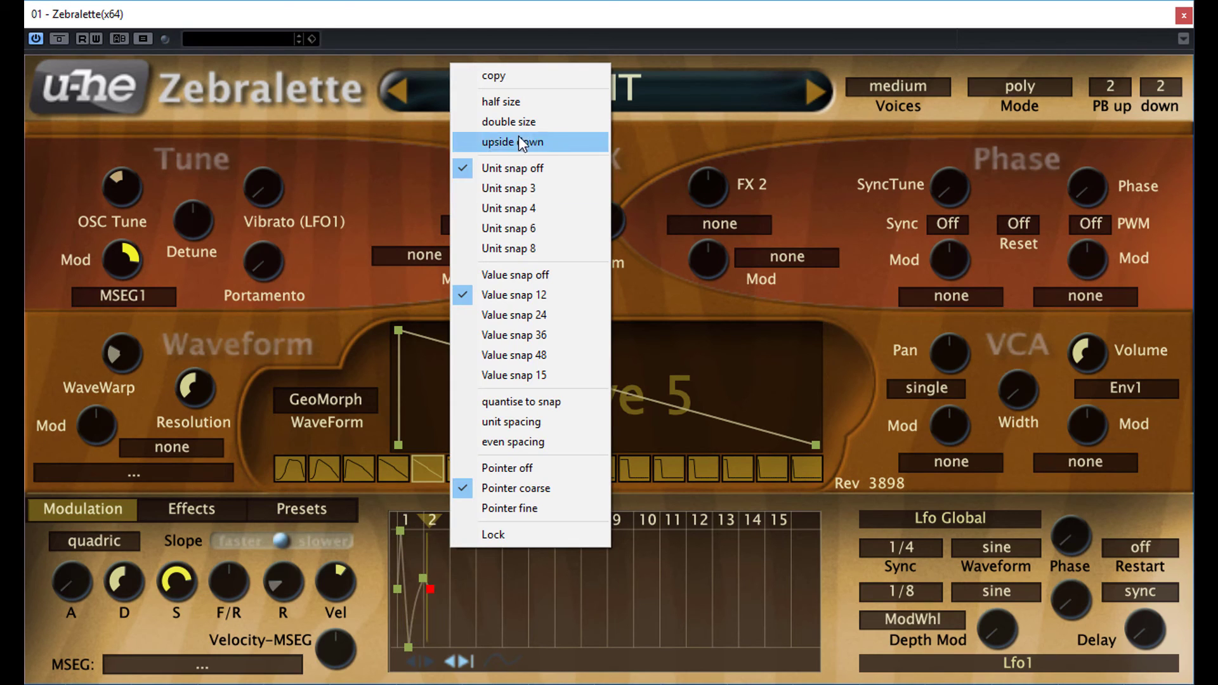
{"action": "left_click", "coordinate": [524, 107]}
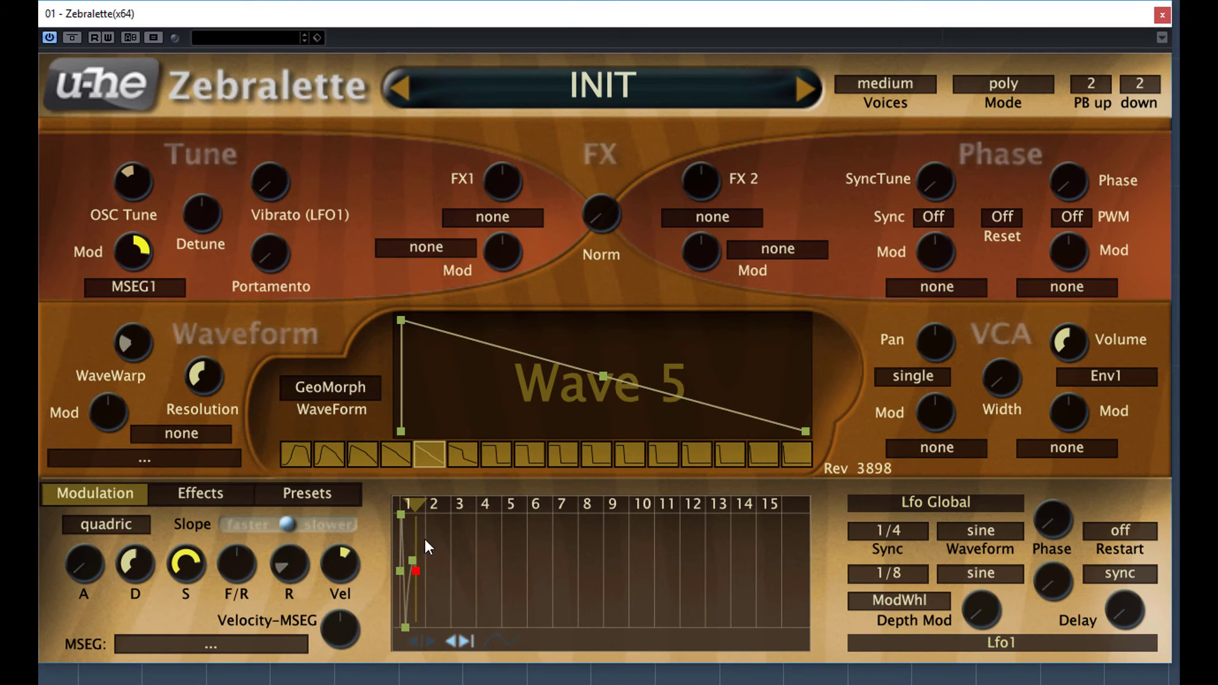
{"action": "left_click", "coordinate": [277, 639]}
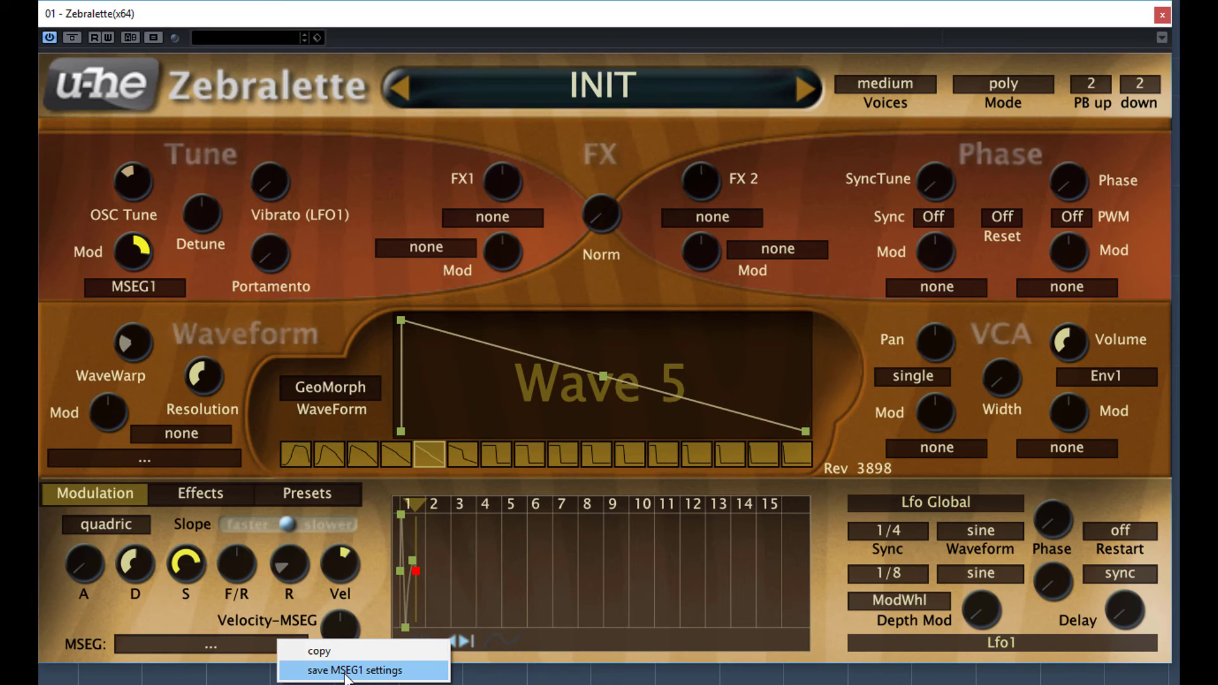
{"action": "left_click", "coordinate": [369, 613]}
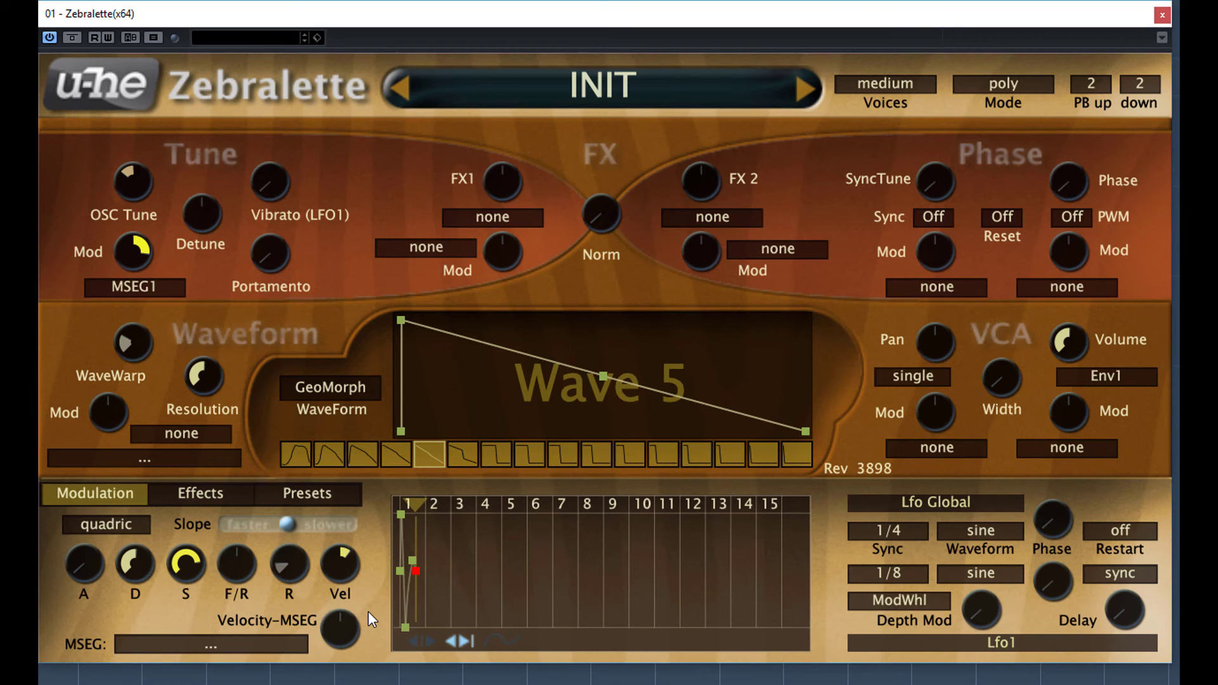
- Bend the envelope's curve handle and pull the MSEG node below the centre line
{"action": "scroll", "coordinate": [458, 622], "scroll_direction": "up", "scroll_amount": 5}
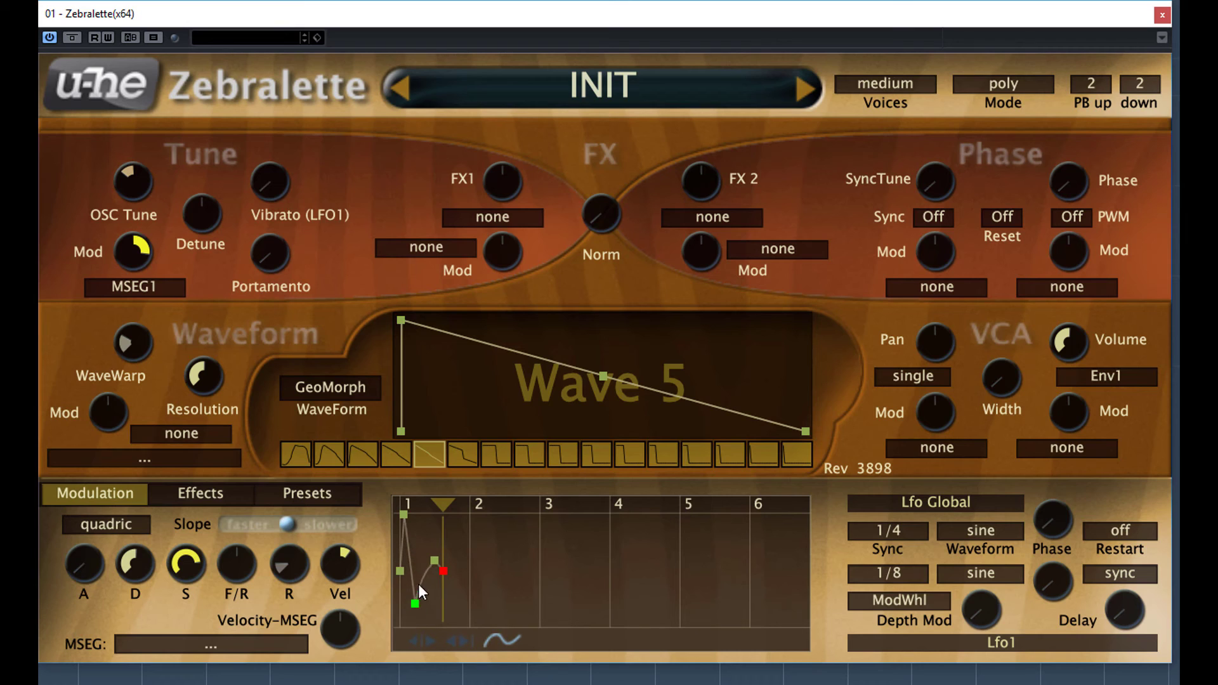
{"action": "left_click_drag", "start_coordinate": [424, 629], "coordinate": [424, 582]}
{"action": "left_click_drag", "start_coordinate": [423, 532], "coordinate": [422, 612]}
{"action": "left_click_drag", "start_coordinate": [422, 531], "coordinate": [421, 610]}
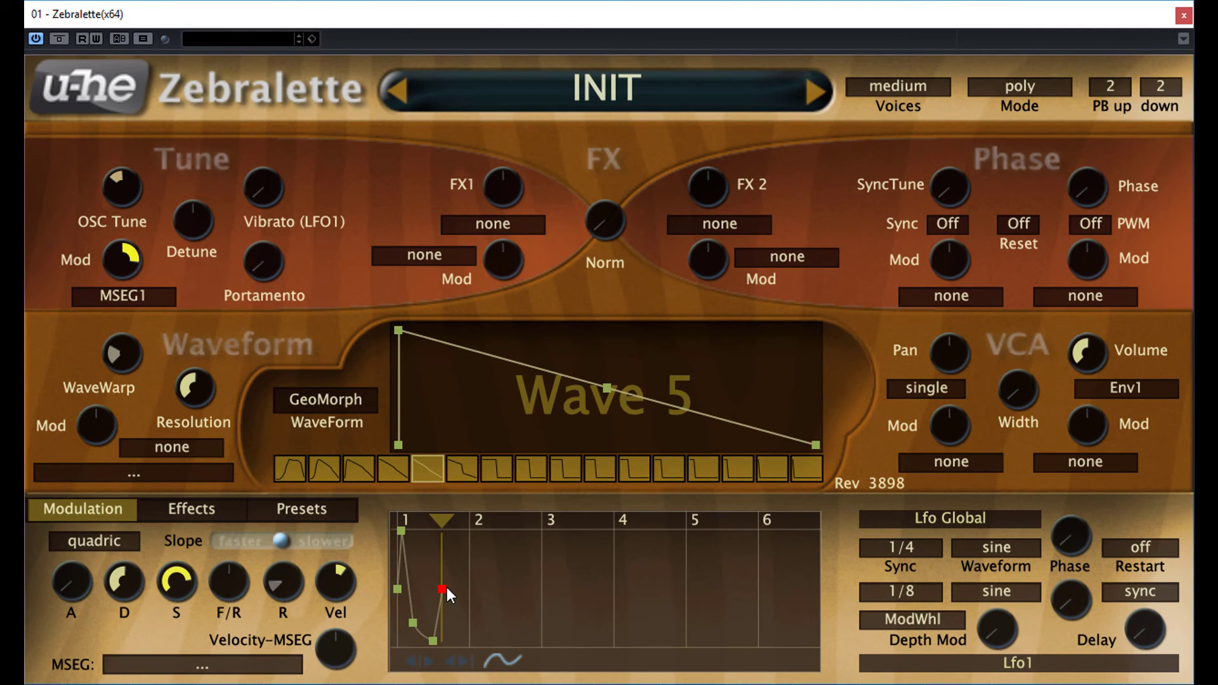
{"action": "key", "text": "ctrl+z"}
{"action": "left_click_drag", "start_coordinate": [414, 623], "coordinate": [416, 643]}
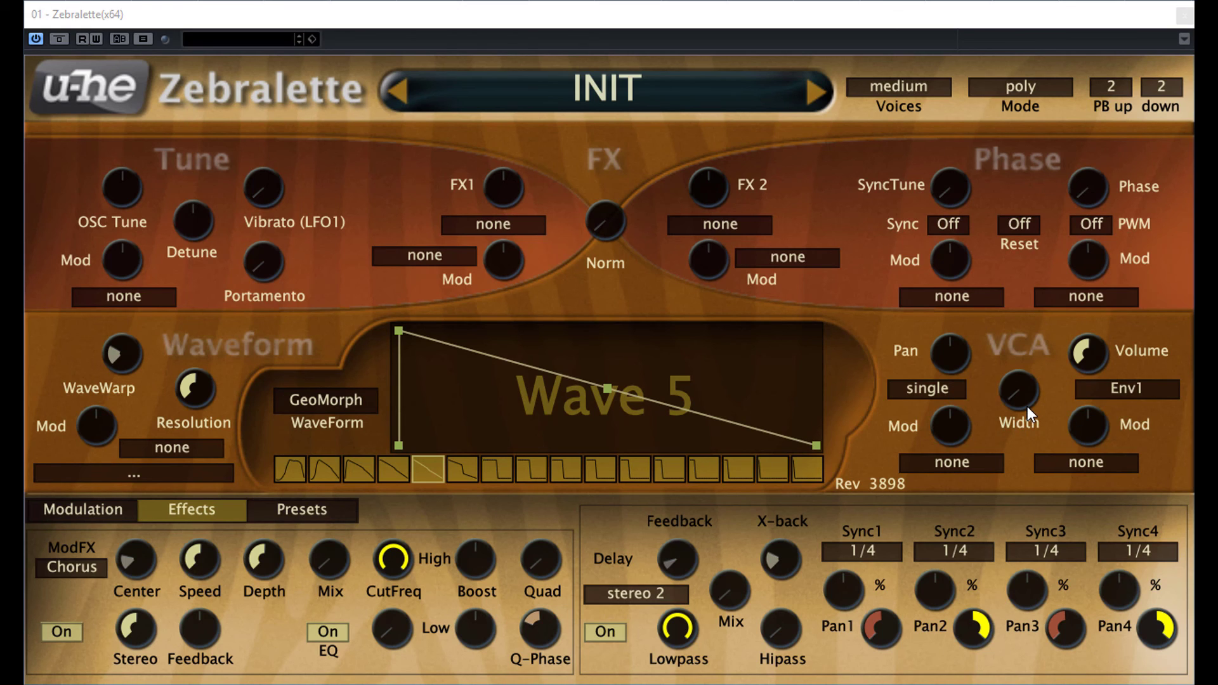
- Increase the oscillator's poly width, keeping the spread mode and Chorus ModFX unchanged
{"action": "mouse_move", "coordinate": [1026, 407]}
{"action": "left_mouse_down"}
{"action": "mouse_move", "coordinate": [1009, 79]}
{"action": "mouse_move", "coordinate": [1021, 406]}
{"action": "left_mouse_up"}
{"action": "left_click", "coordinate": [947, 391]}
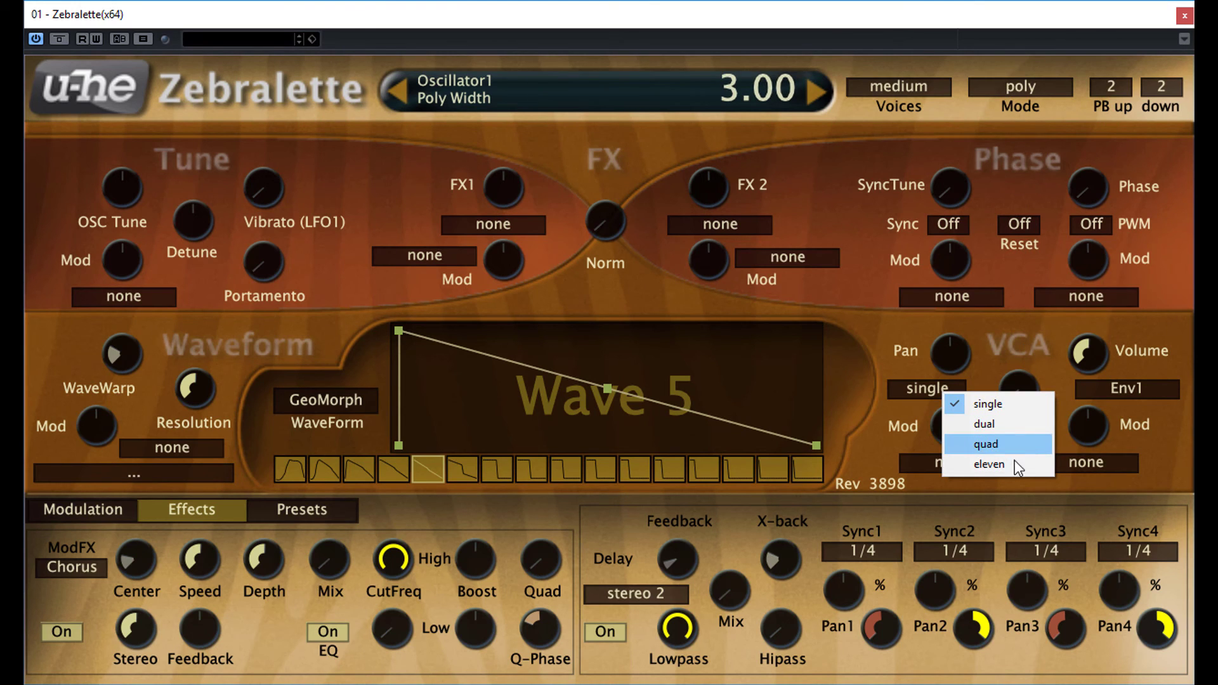
{"action": "left_click", "coordinate": [994, 375]}
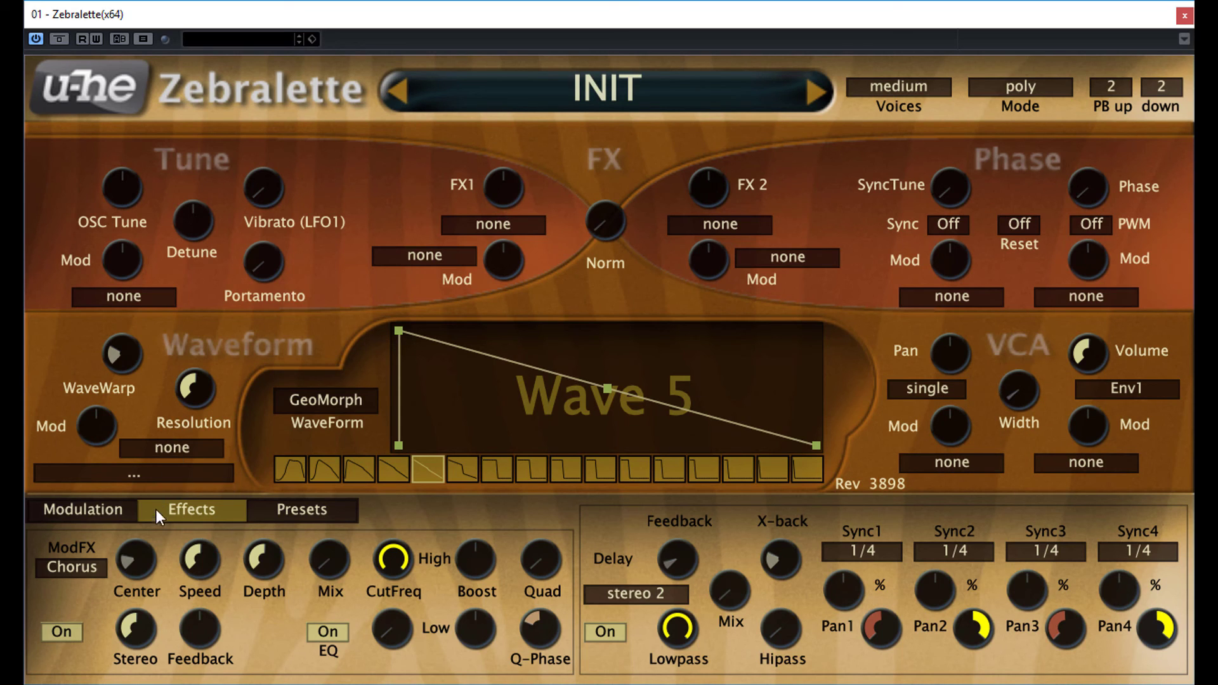
{"action": "left_click", "coordinate": [69, 565]}
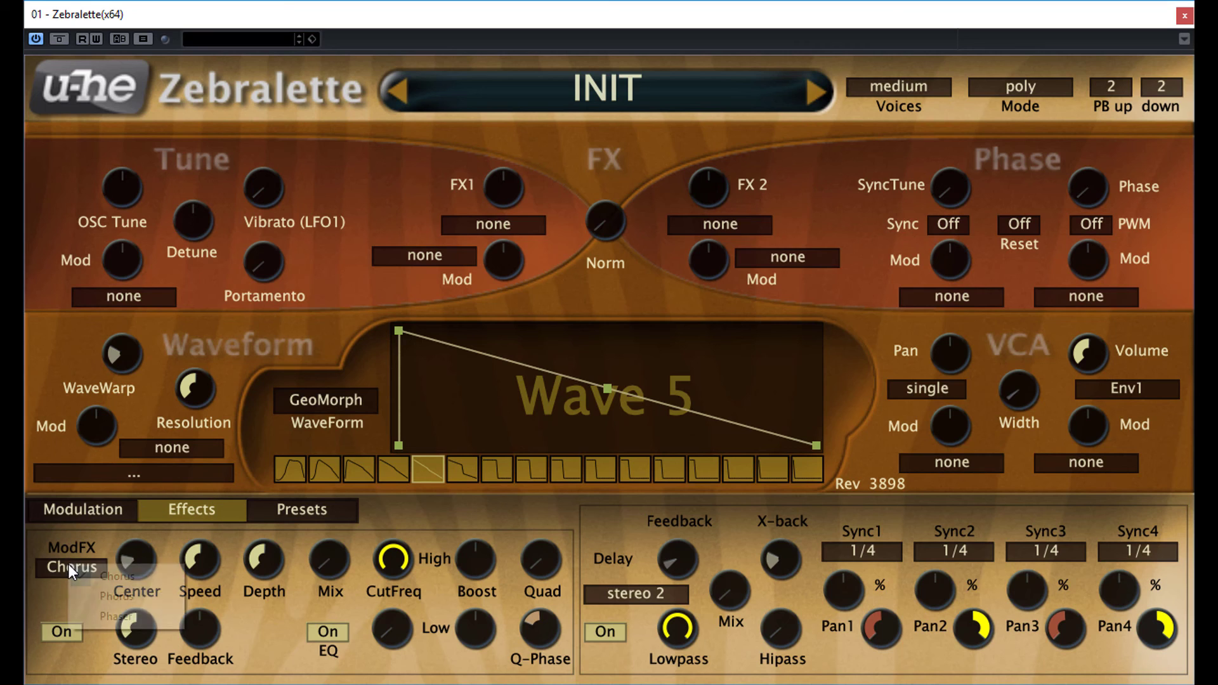
{"action": "left_click", "coordinate": [128, 612]}
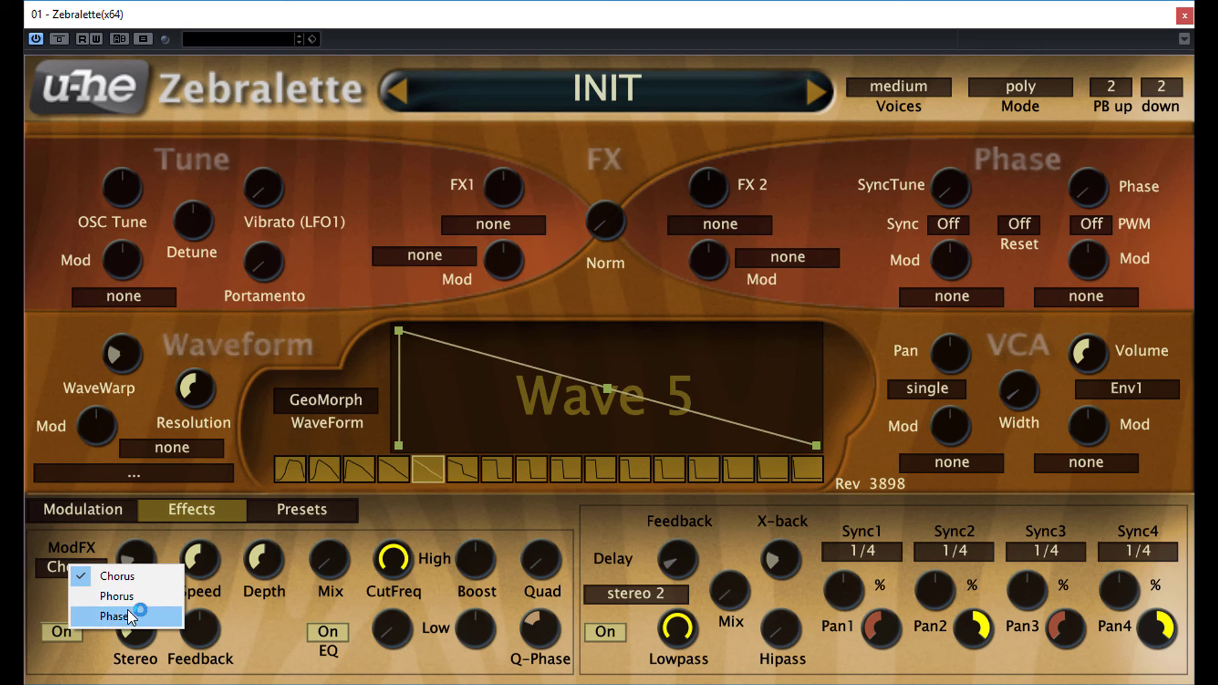
{"action": "left_click", "coordinate": [168, 556]}
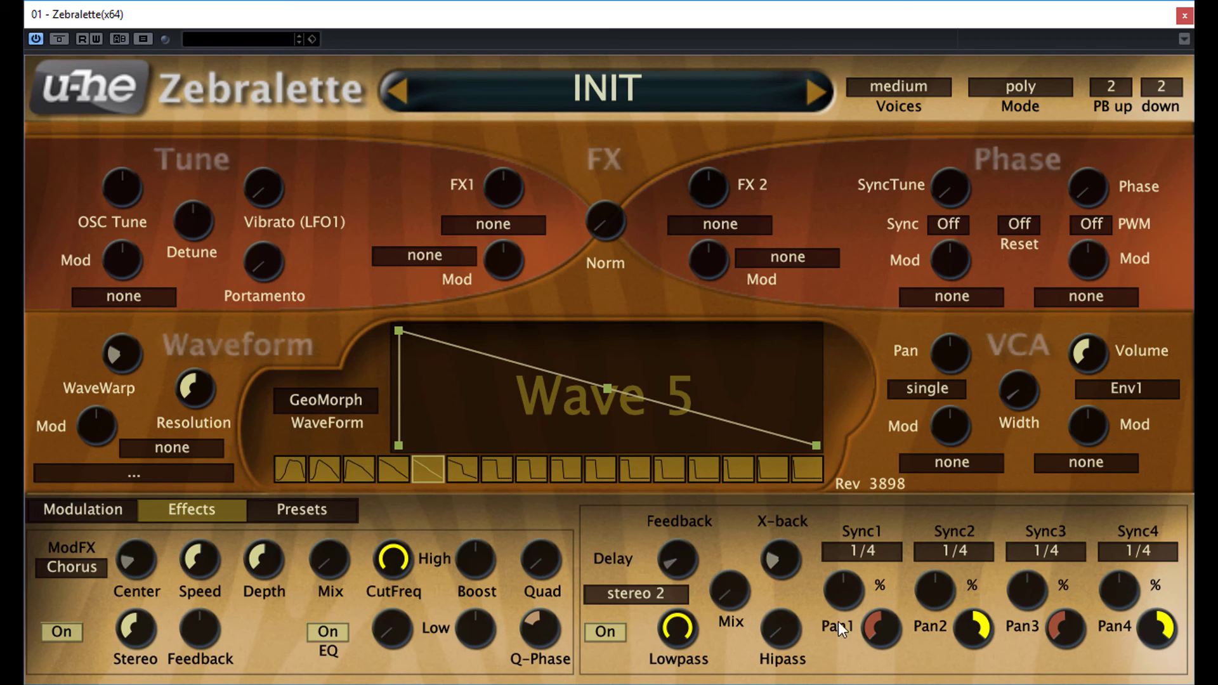
- Keep the stereo 2 delay and re-pan its first, second and third taps
{"action": "left_click", "coordinate": [655, 596]}
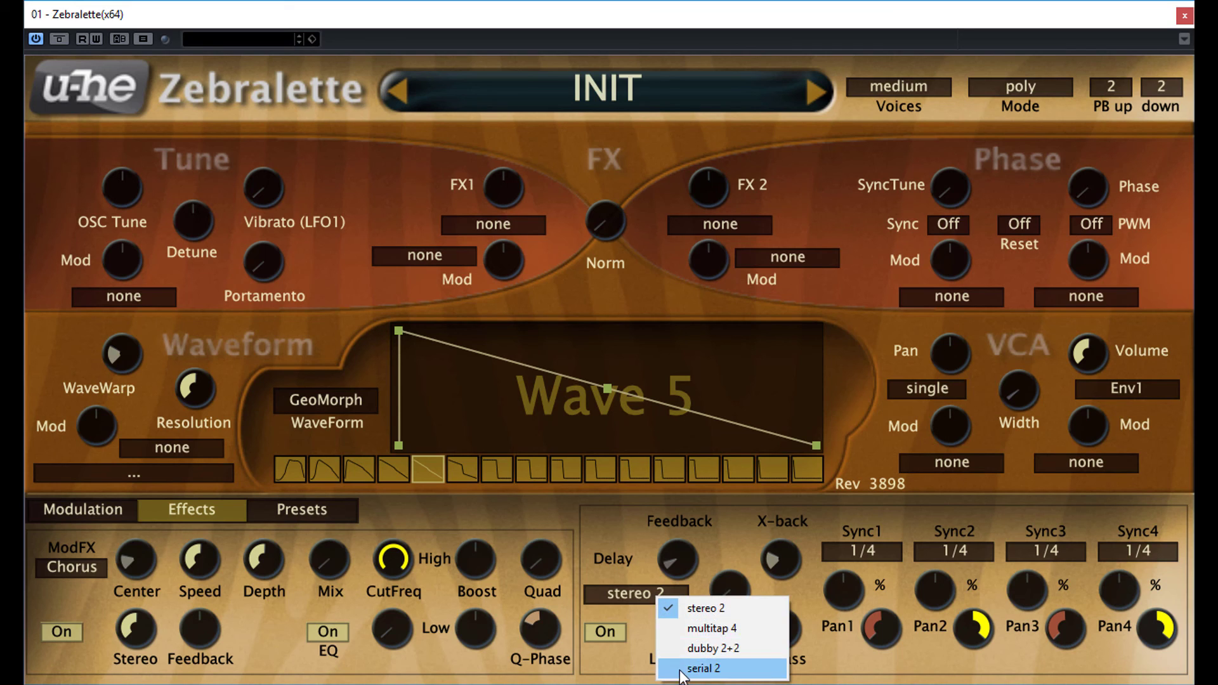
{"action": "left_click", "coordinate": [760, 599]}
{"action": "left_click_drag", "start_coordinate": [878, 624], "coordinate": [990, 613]}
{"action": "left_click_drag", "start_coordinate": [1065, 628], "coordinate": [1171, 631]}
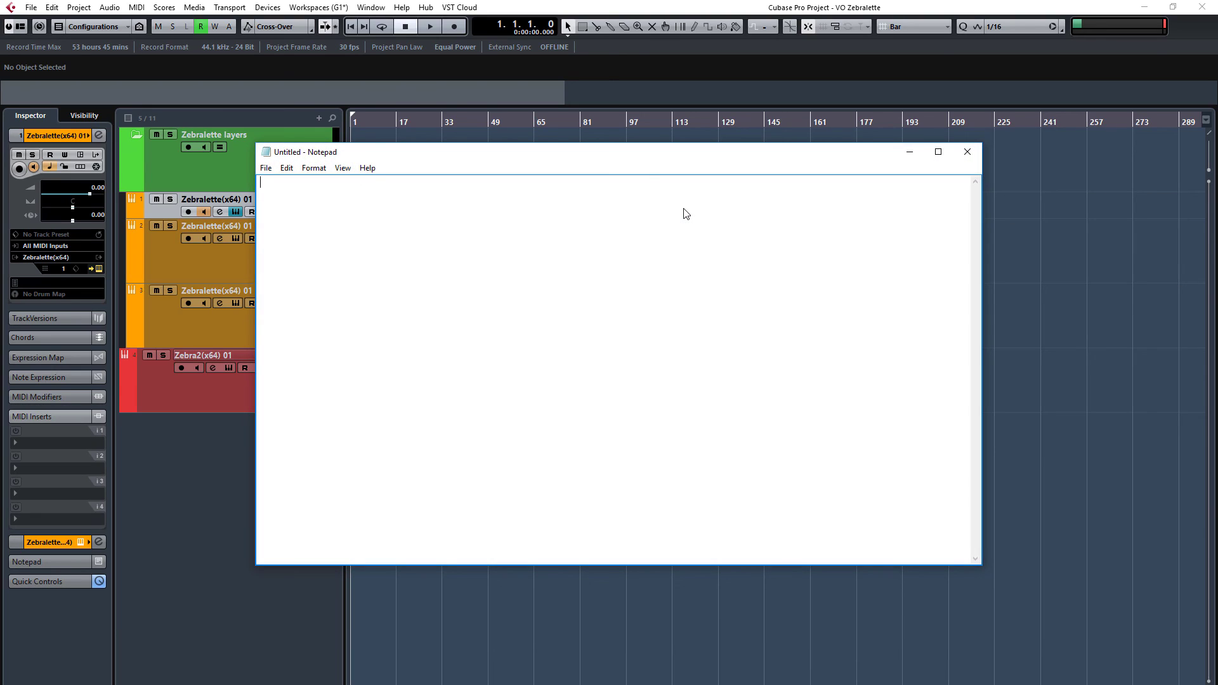
- Type !editor=yes into the blank Notepad document
{"action": "type", "text": "!editor"}
{"action": "key", "text": "BackSpace"}
{"action": "key", "text": "BackSpace"}
{"action": "type", "text": "or/"}
{"action": "key", "text": "BackSpace"}
{"action": "type", "text": "=yes"}
- Save the text as default.h2p in the Zebralette presets folder, returning to Cubase
{"action": "left_click", "coordinate": [266, 167]}
{"action": "left_click", "coordinate": [302, 223]}
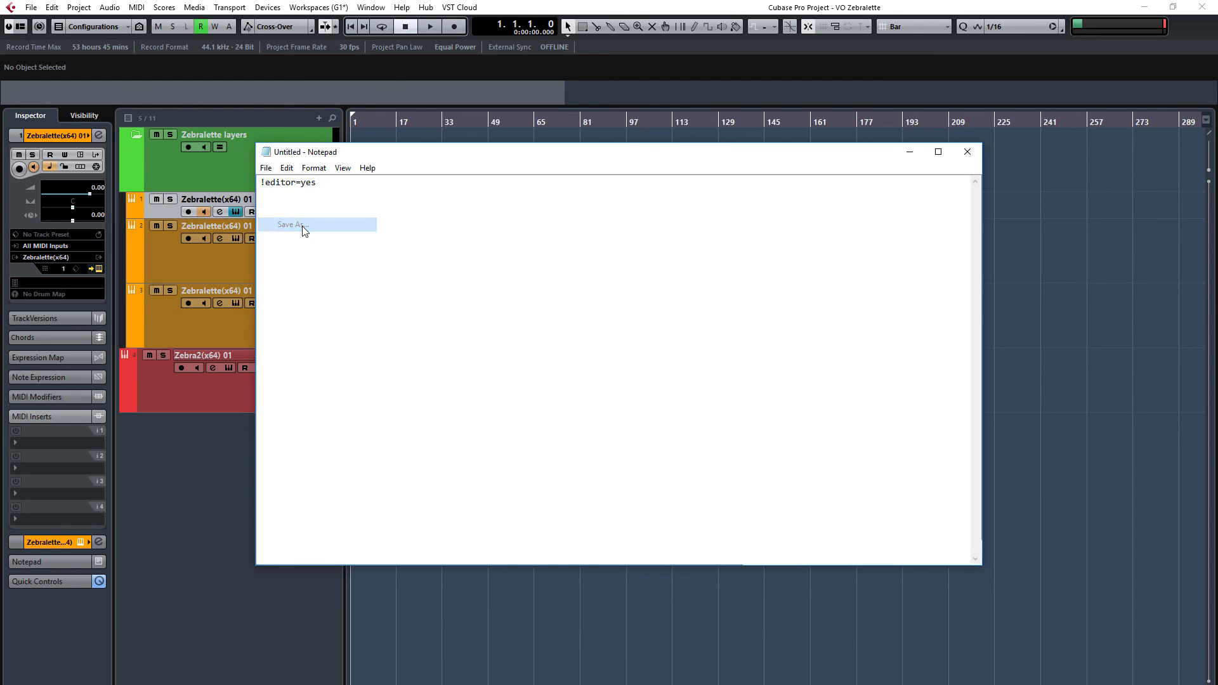
{"action": "type", "text": "de"}
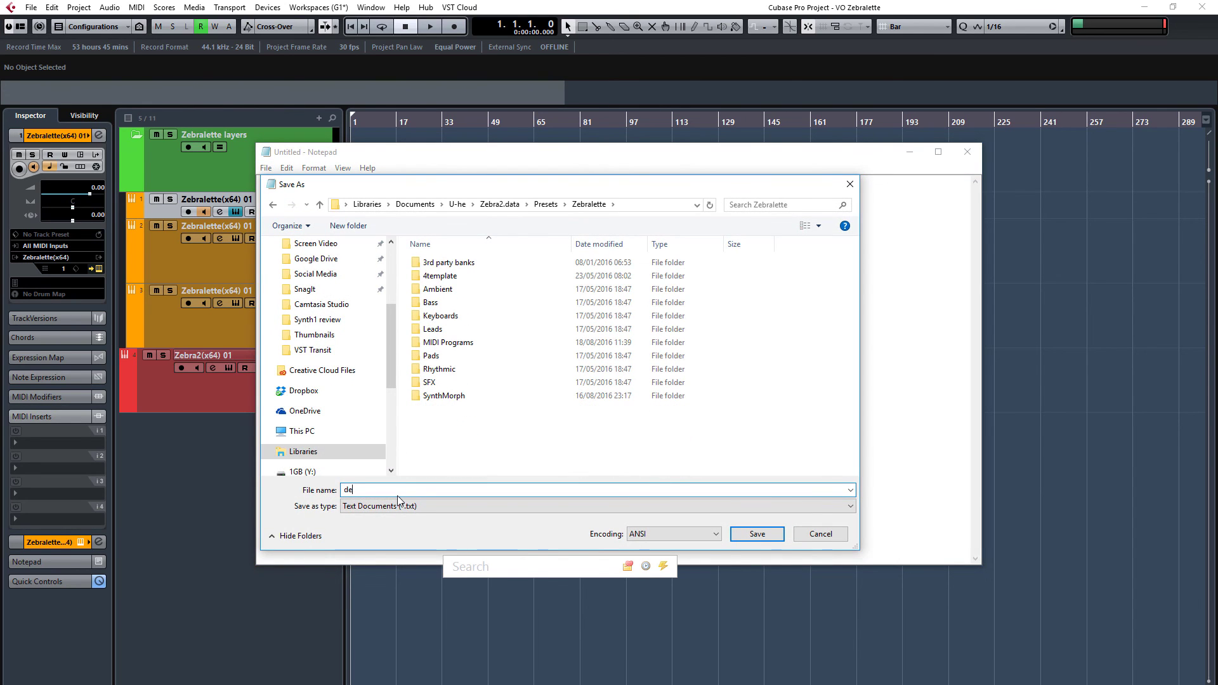
{"action": "type", "text": "faul.h2p"}
{"action": "key", "text": "Return"}
{"action": "left_click", "coordinate": [77, 503]}
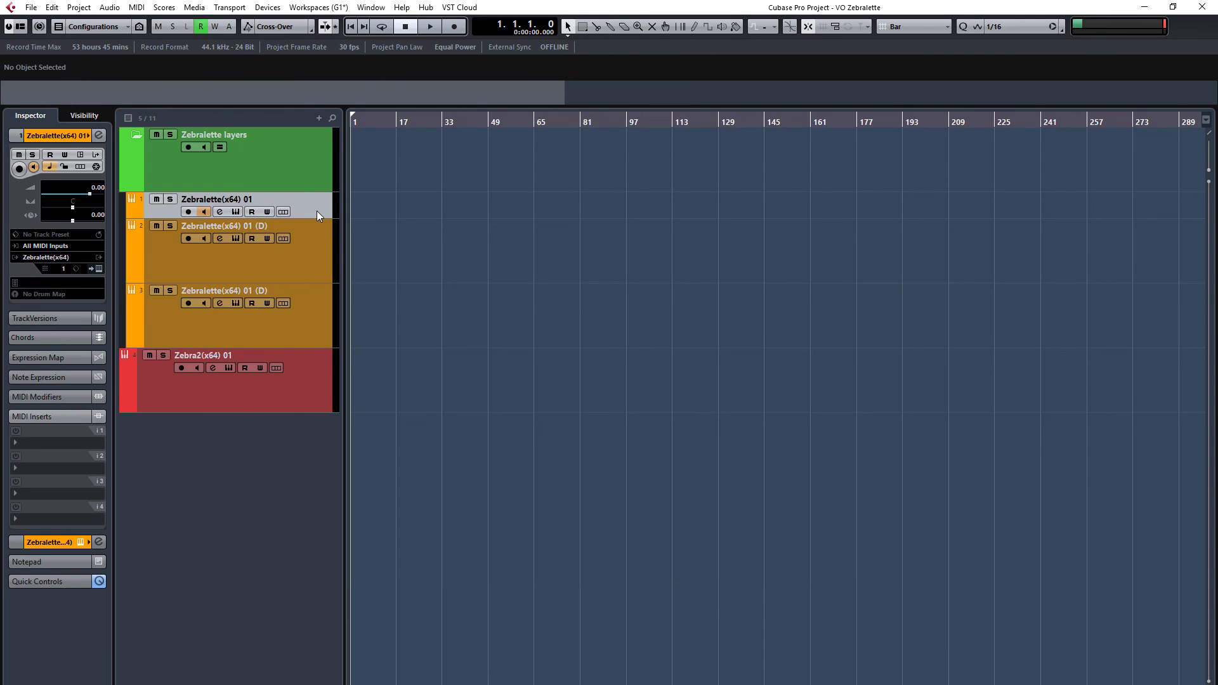
- Open Zebralette and select the FX 2 and Norm knobs and FX pane in the skin editor
{"action": "key", "text": "Return"}
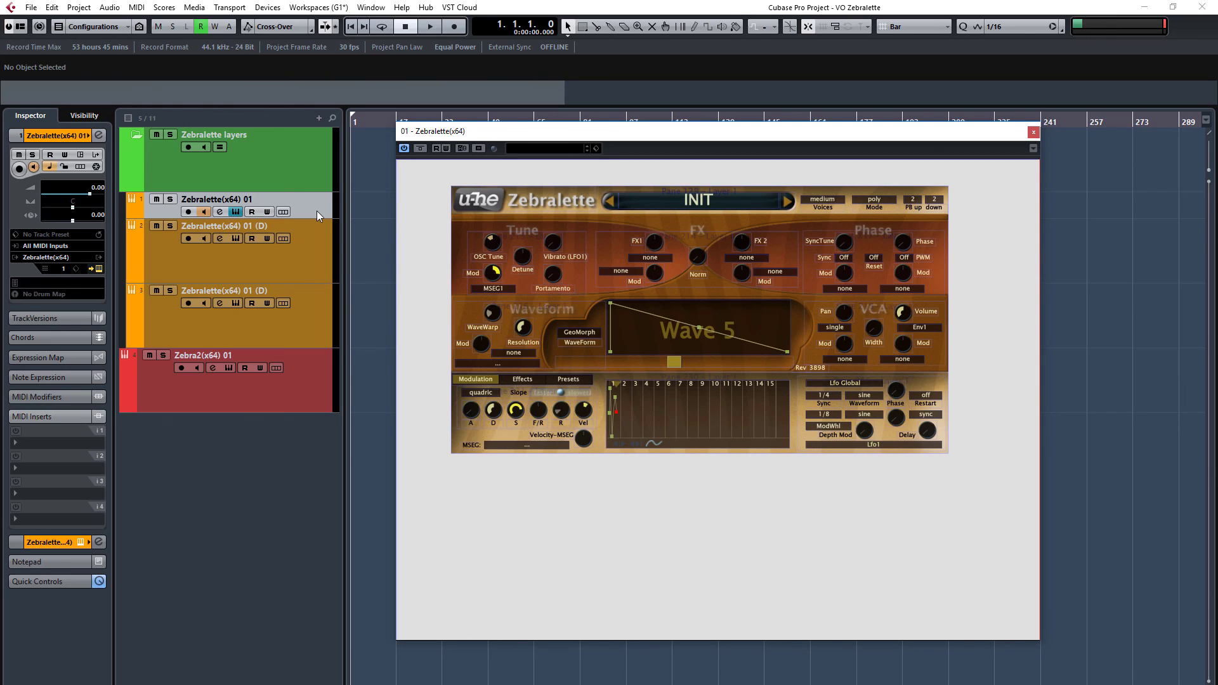
{"action": "left_click", "coordinate": [743, 241]}
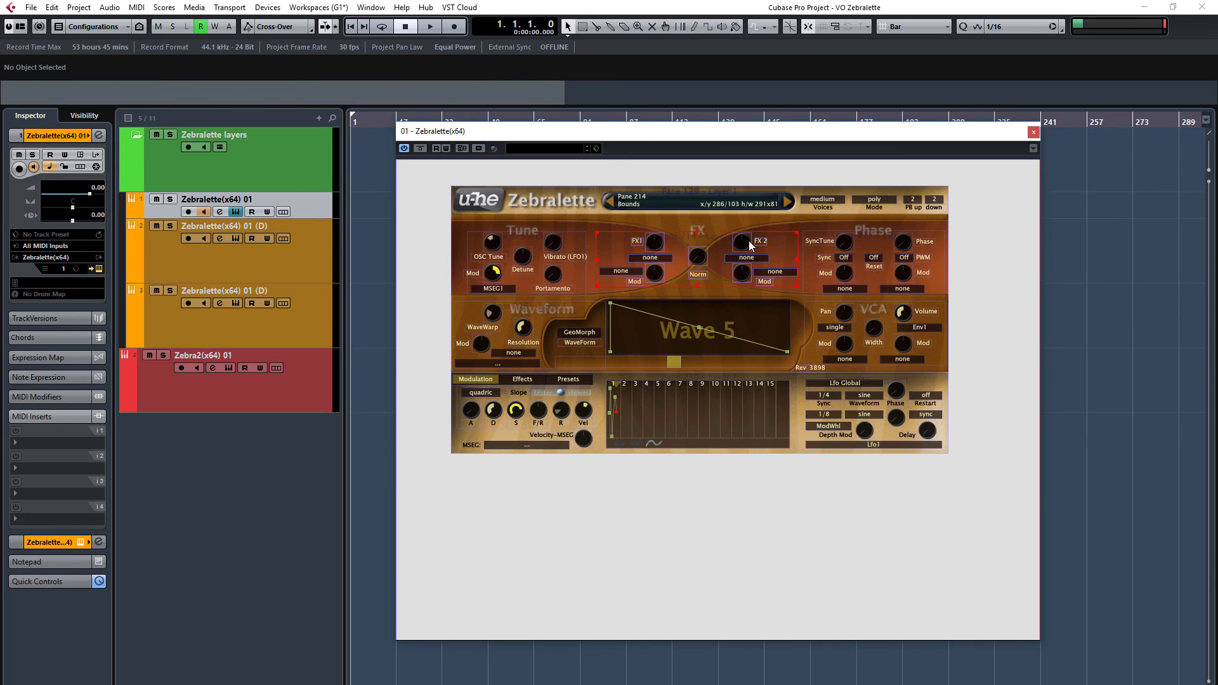
{"action": "left_click", "coordinate": [703, 258]}
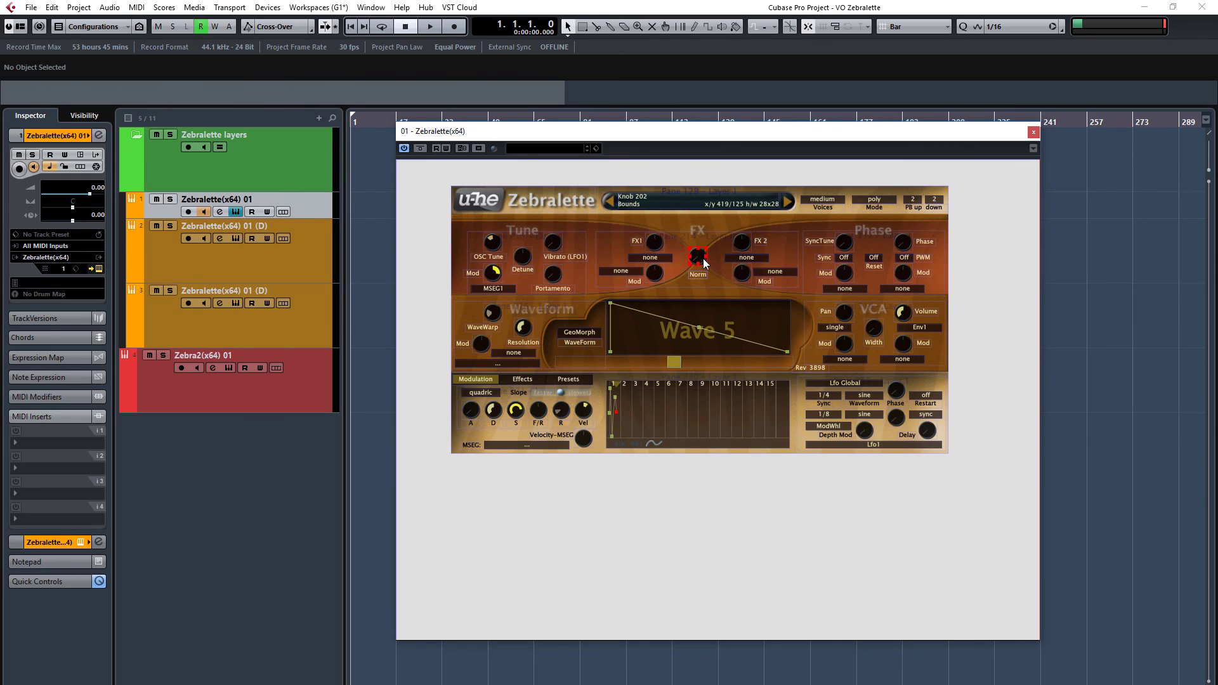
{"action": "left_click", "coordinate": [711, 231]}
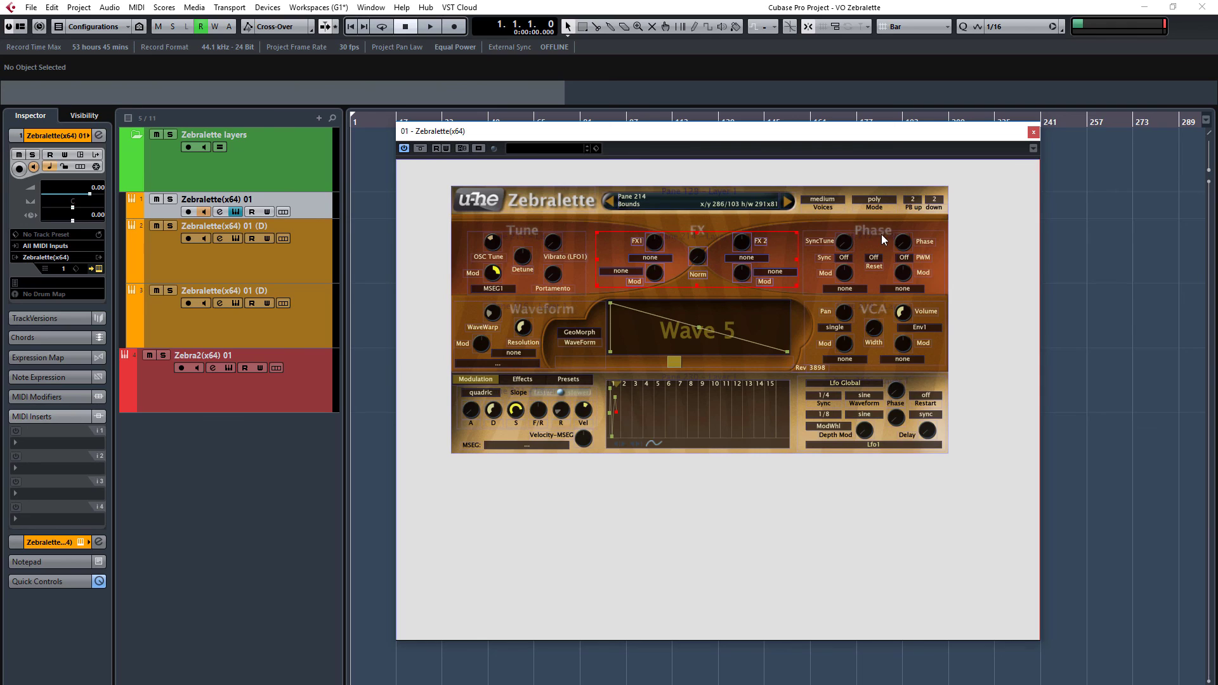
{"action": "right_click", "coordinate": [901, 241]}
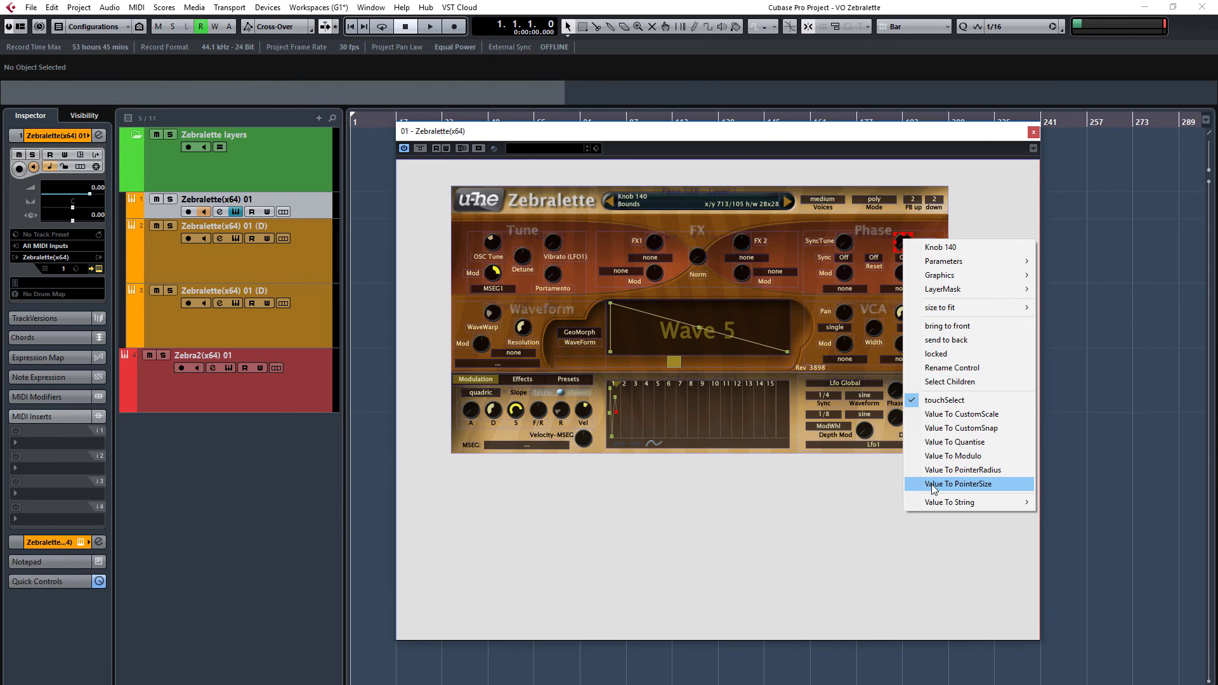
{"action": "left_click", "coordinate": [885, 144]}
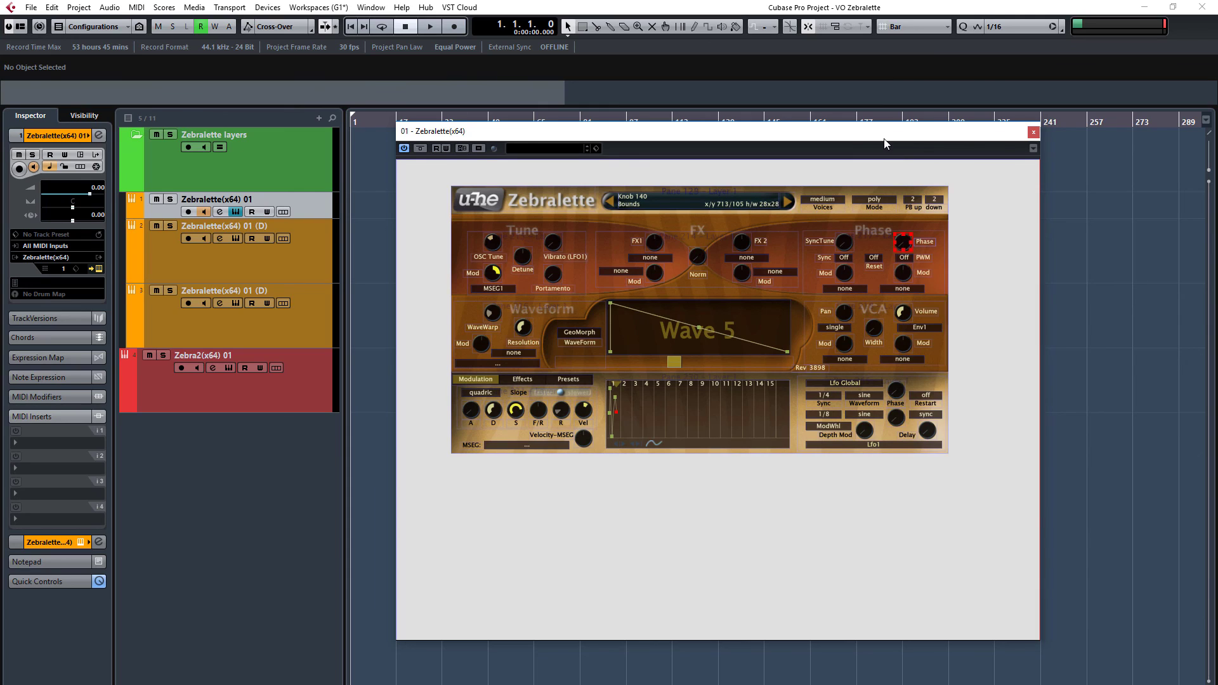
{"action": "left_click_drag", "start_coordinate": [886, 144], "coordinate": [897, 138]}
- Select the FX1 knob and enlarge it to about 41x40
{"action": "left_click", "coordinate": [638, 224]}
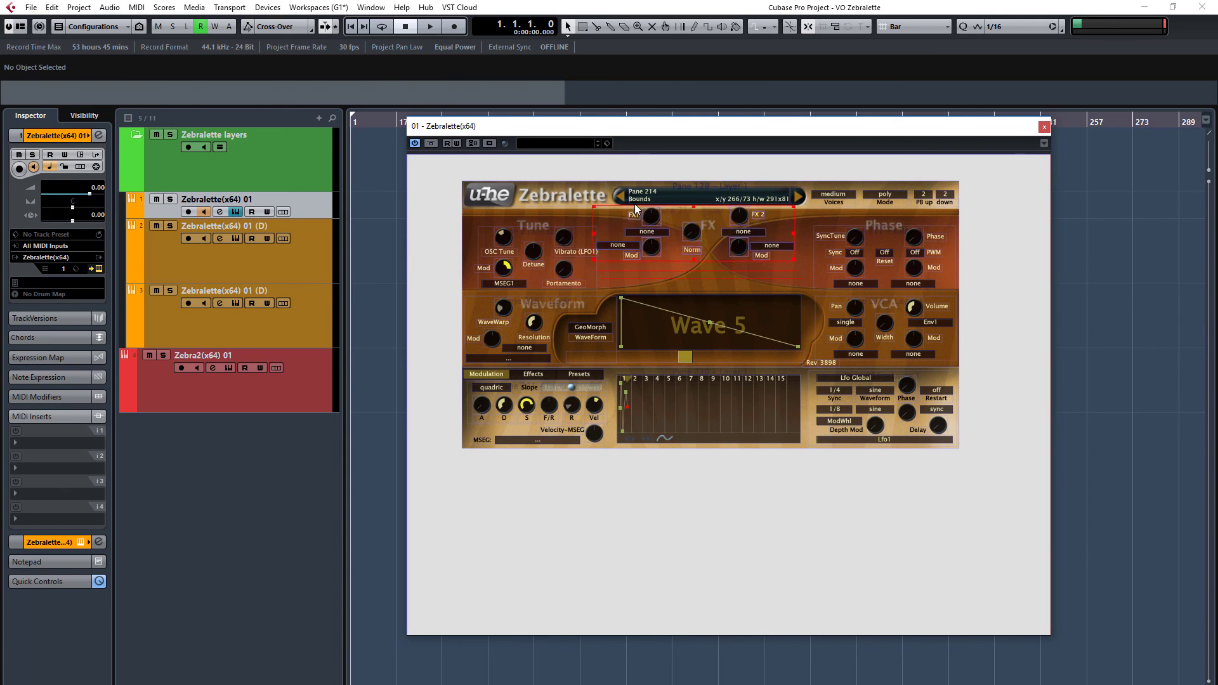
{"action": "left_click", "coordinate": [643, 220]}
{"action": "key", "text": "ctrl+z"}
{"action": "key", "text": "ctrl+z"}
{"action": "key", "text": "ctrl+z"}
{"action": "key", "text": "ctrl+z"}
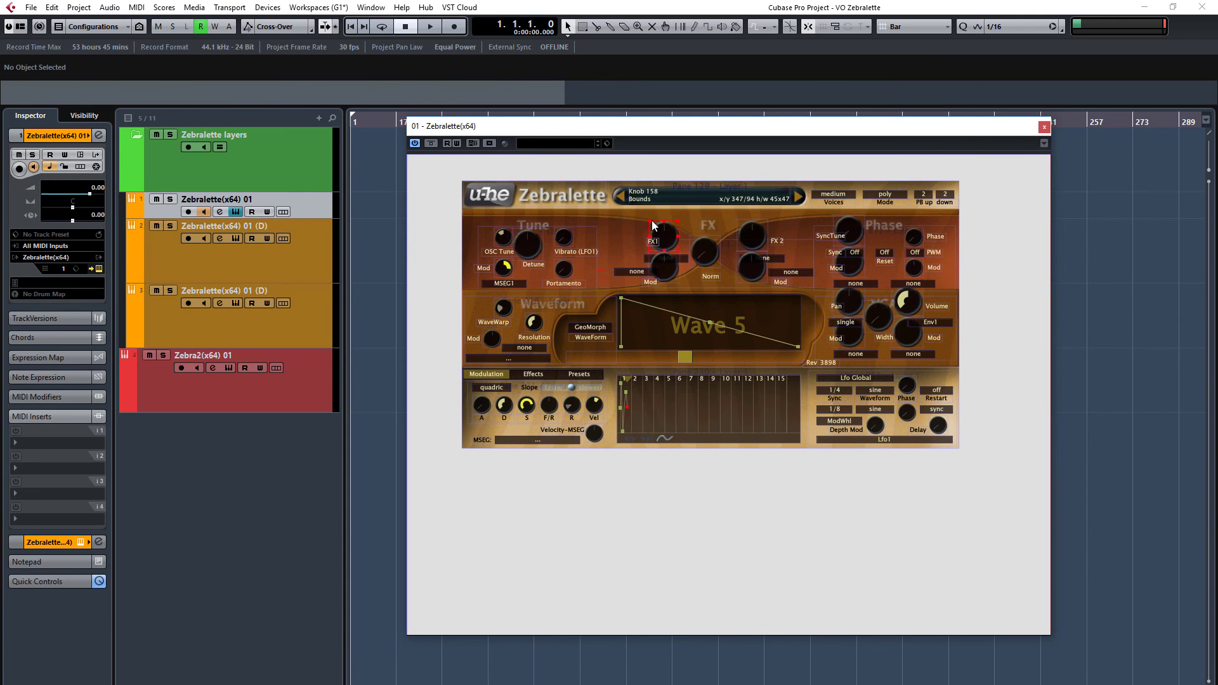
{"action": "key", "text": "ctrl+z"}
{"action": "key", "text": "ctrl+z"}
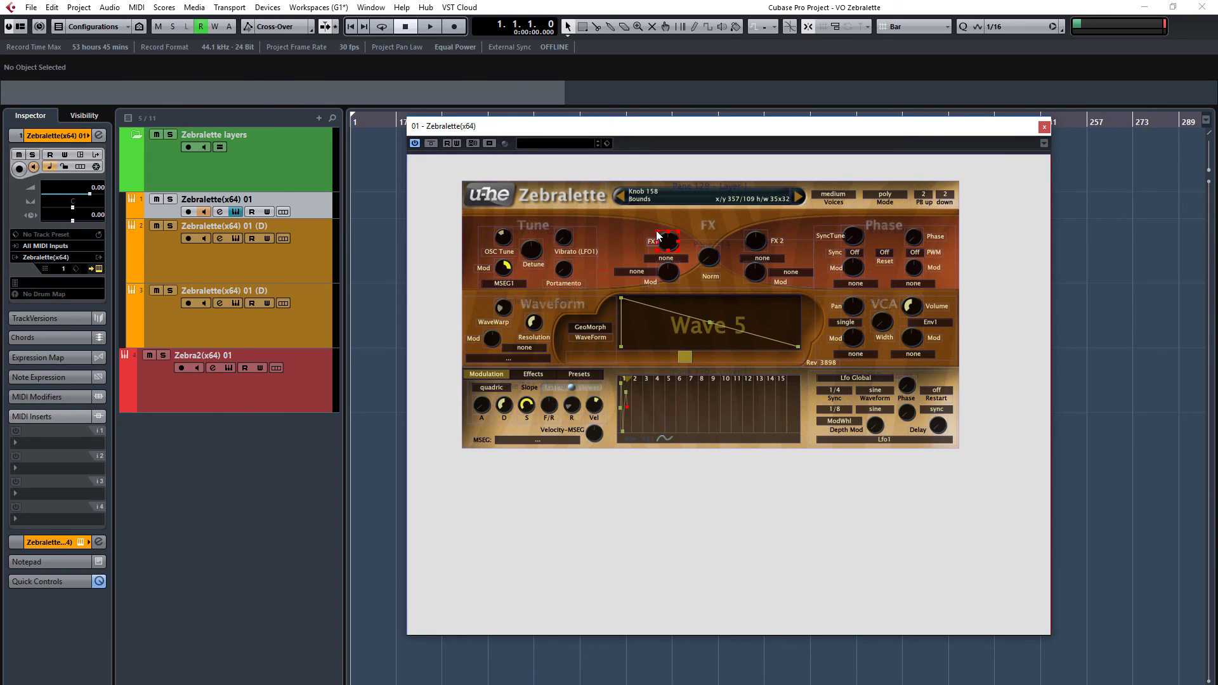
{"action": "left_click_drag", "start_coordinate": [657, 236], "coordinate": [658, 232]}
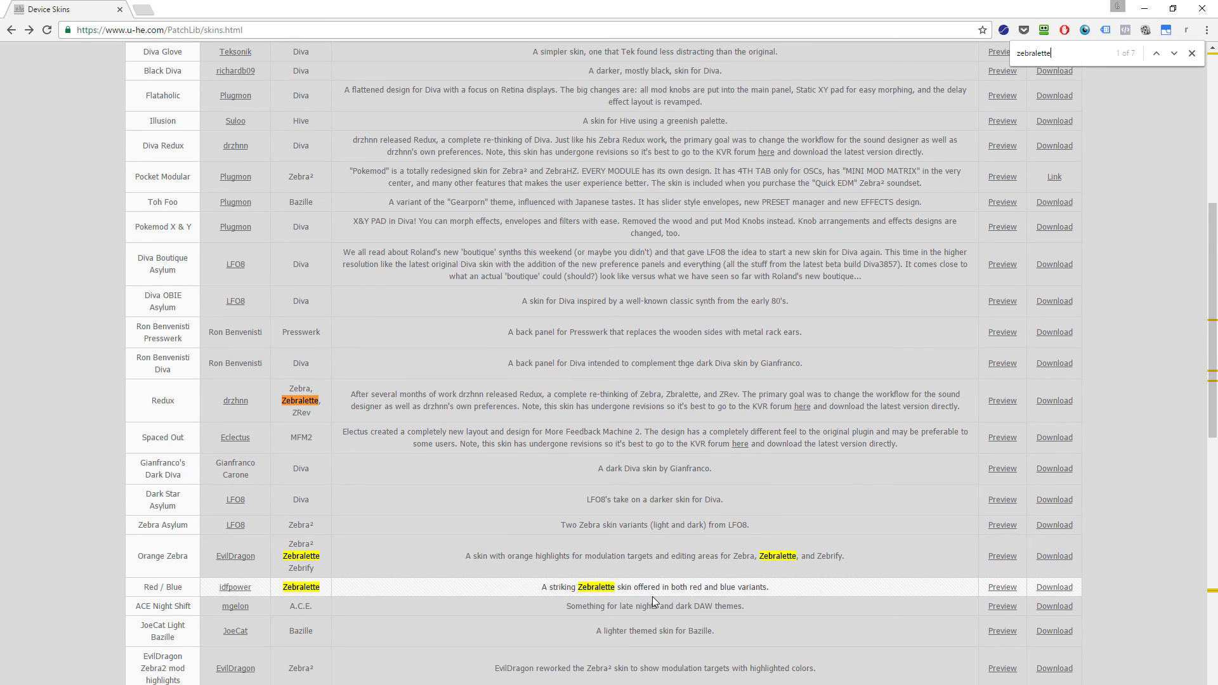
- Cycle through the Zebralette matches on u-he's Device Skins page
{"action": "key", "text": "Return"}
{"action": "key", "text": "Return"}
{"action": "key", "text": "Return"}
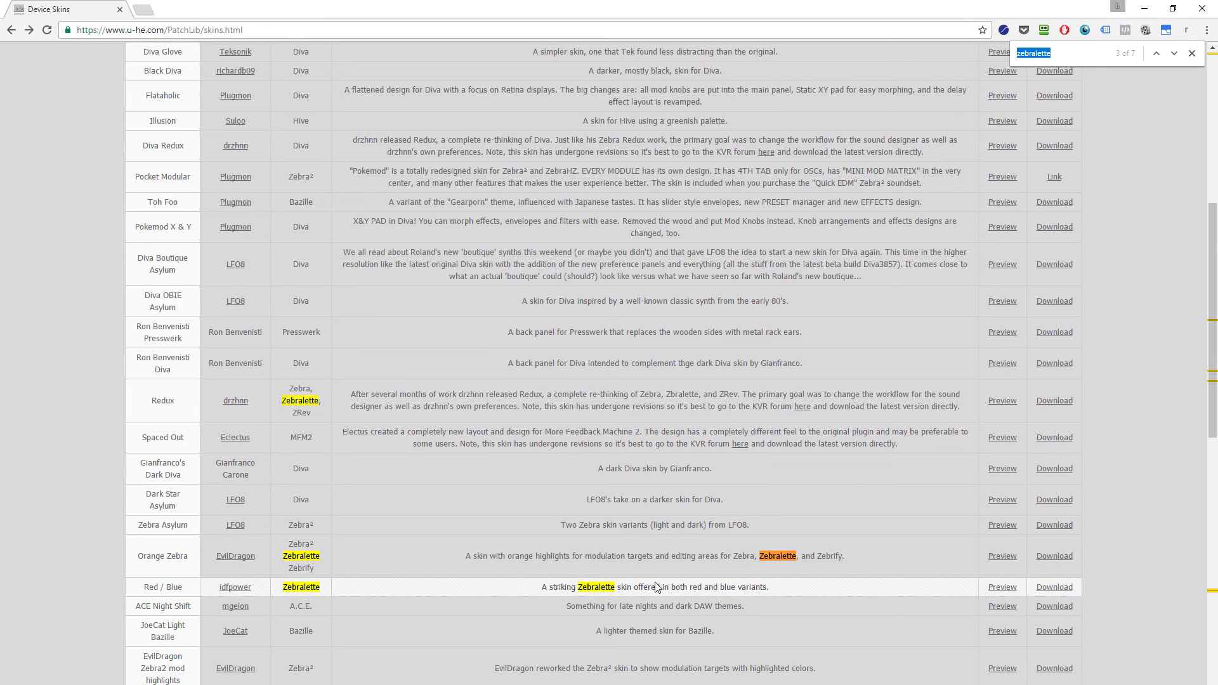
{"action": "key", "text": "ctrl+Return"}
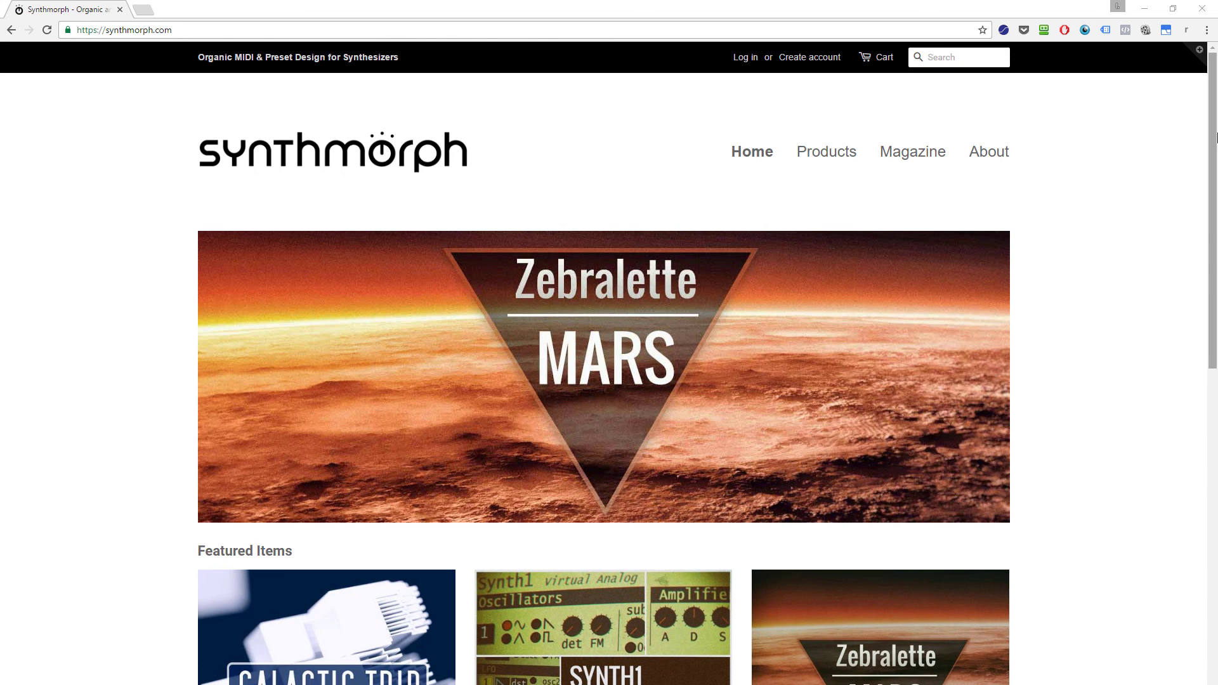
- Scroll the Synthmorph home page down to its featured sound packs
{"action": "left_click_drag", "start_coordinate": [1215, 142], "coordinate": [1187, 172]}
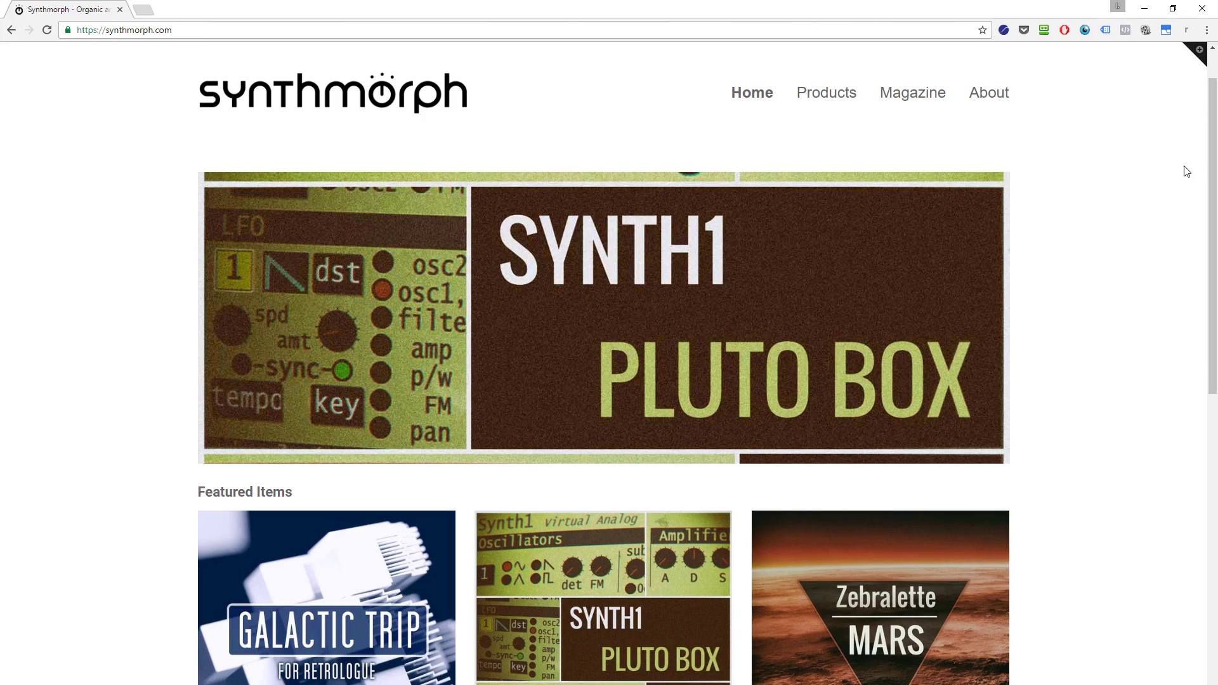